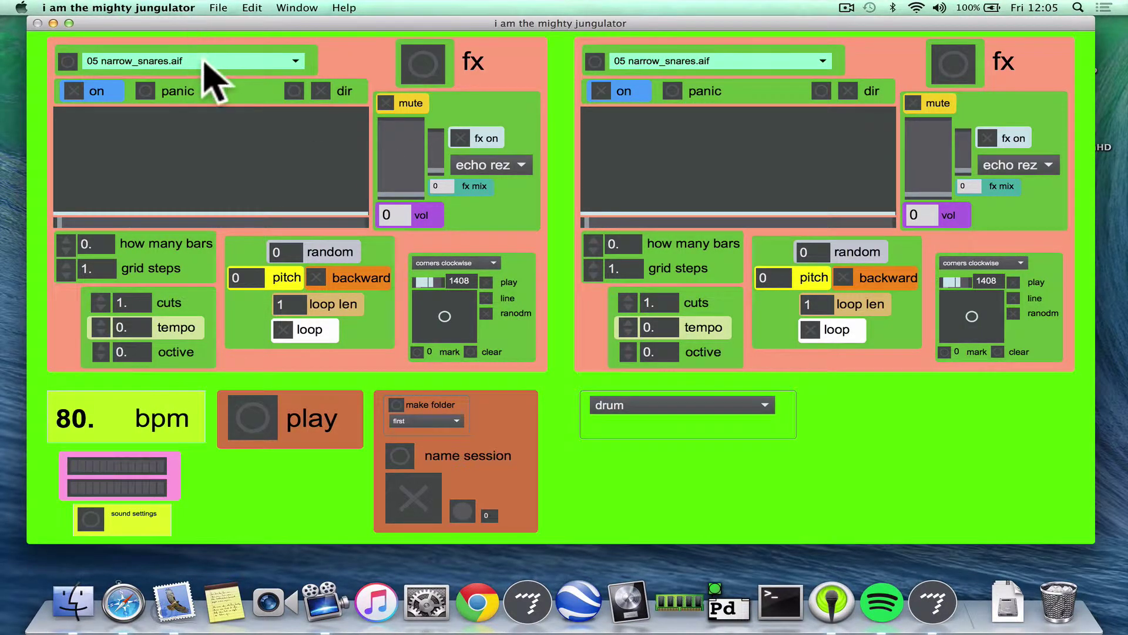
- Browse the first player's sample lists for the drum and LOOPS folders, finishing with the drum folder selected
{"action": "left_click", "coordinate": [206, 62]}
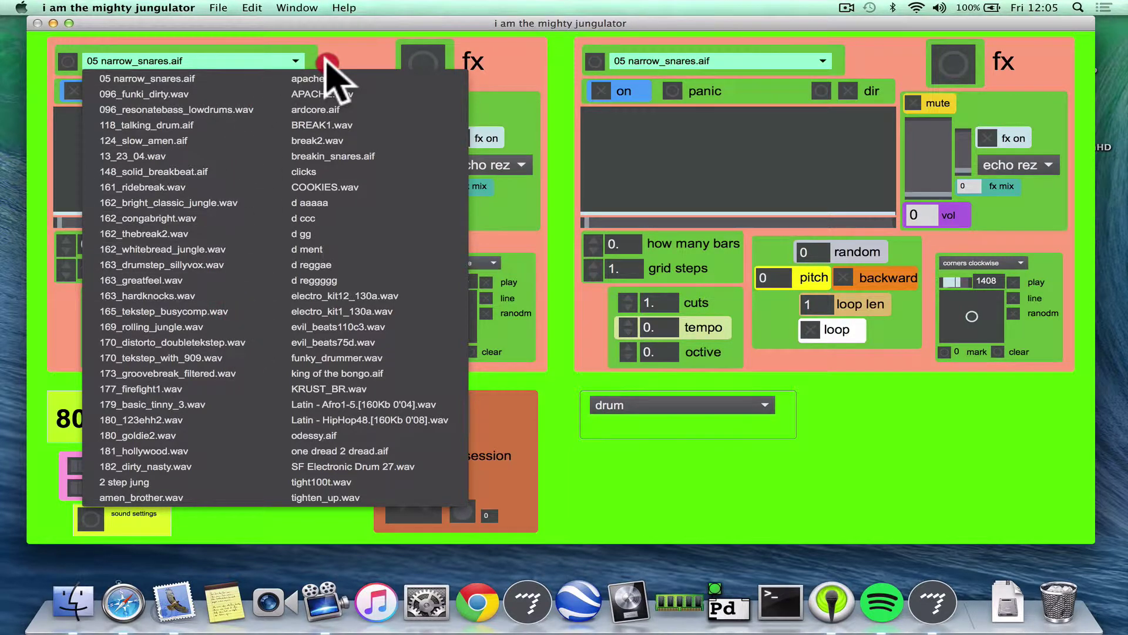
{"action": "left_click", "coordinate": [353, 59]}
{"action": "left_click", "coordinate": [646, 402]}
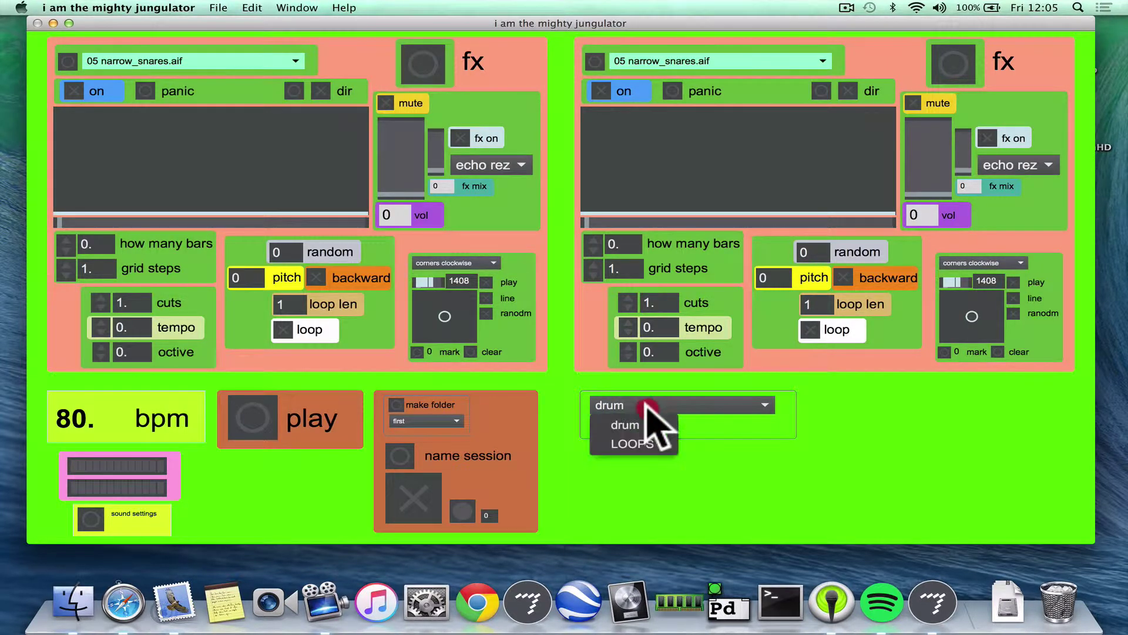
{"action": "left_click", "coordinate": [647, 444]}
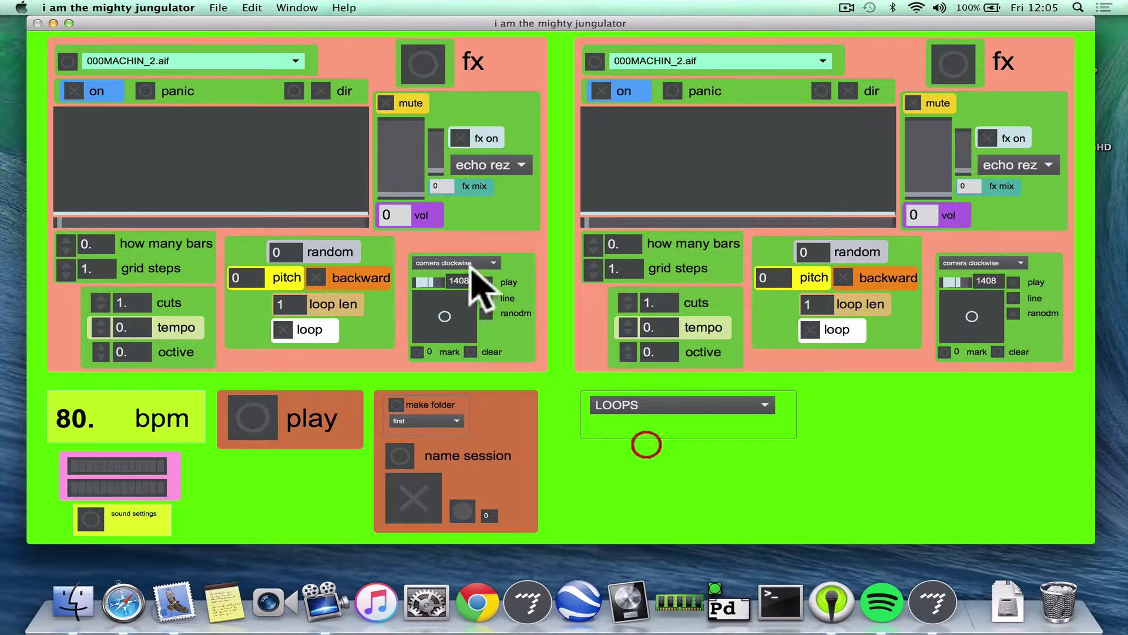
{"action": "left_click", "coordinate": [216, 62]}
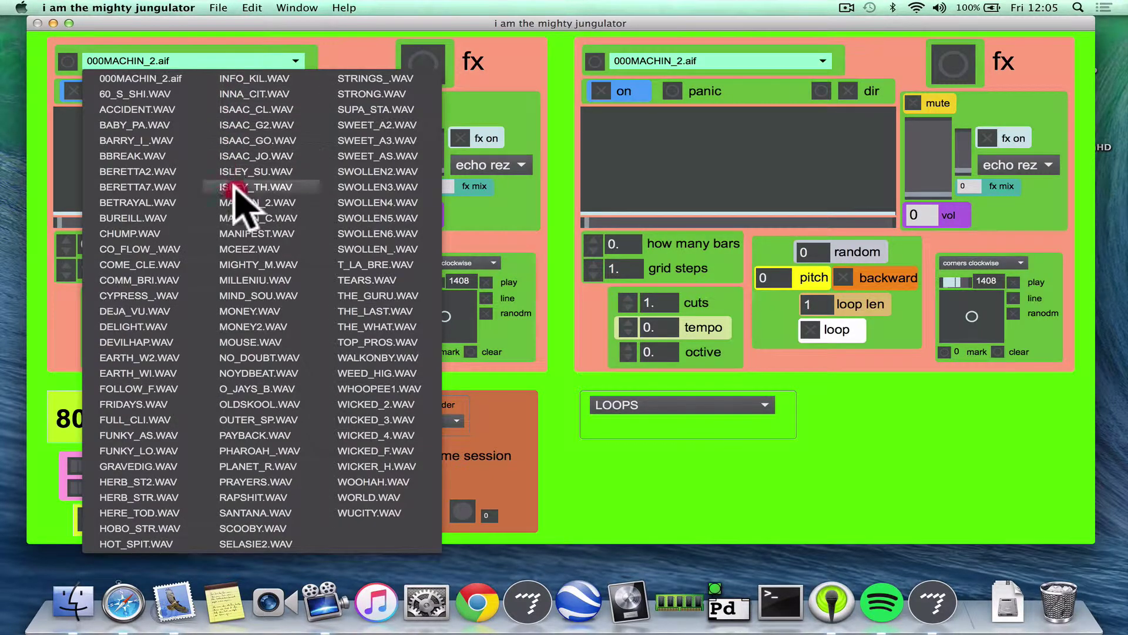
{"action": "left_click", "coordinate": [372, 25]}
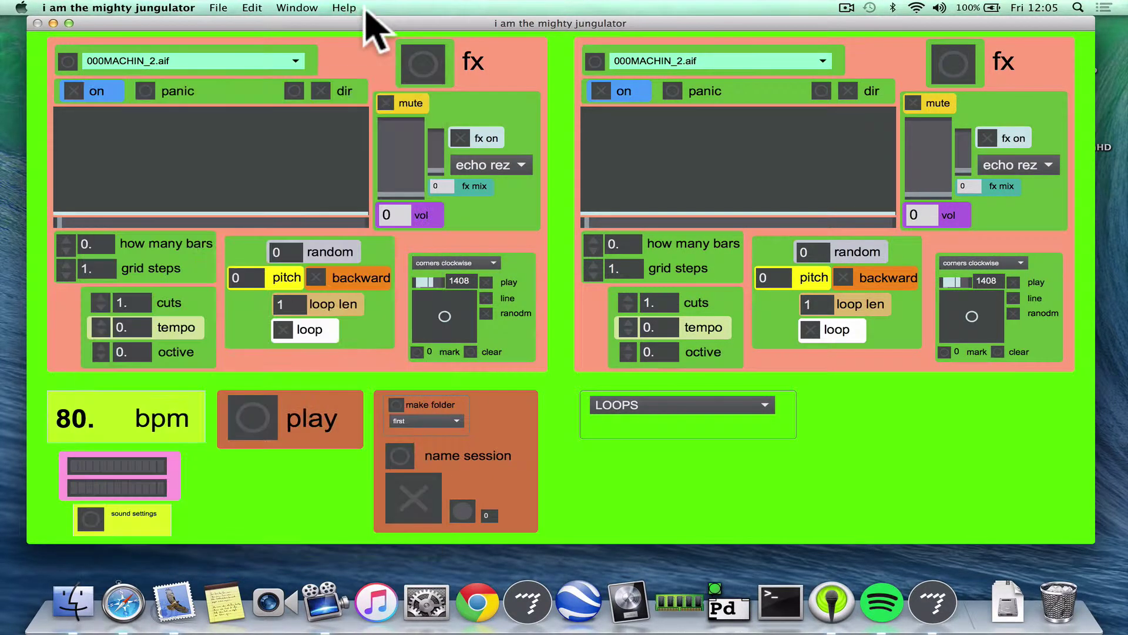
{"action": "left_click", "coordinate": [653, 405]}
{"action": "left_click", "coordinate": [647, 423]}
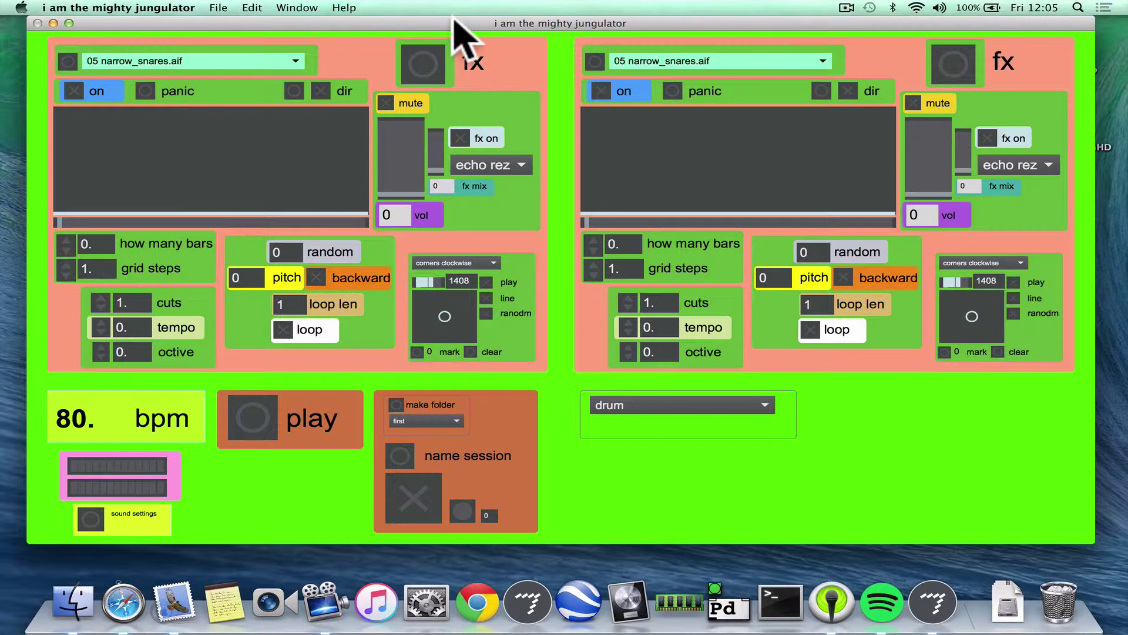
- Move the jungulator window aside and view the contents of the samples folder in Finder
{"action": "left_click_drag", "start_coordinate": [453, 22], "coordinate": [476, 256]}
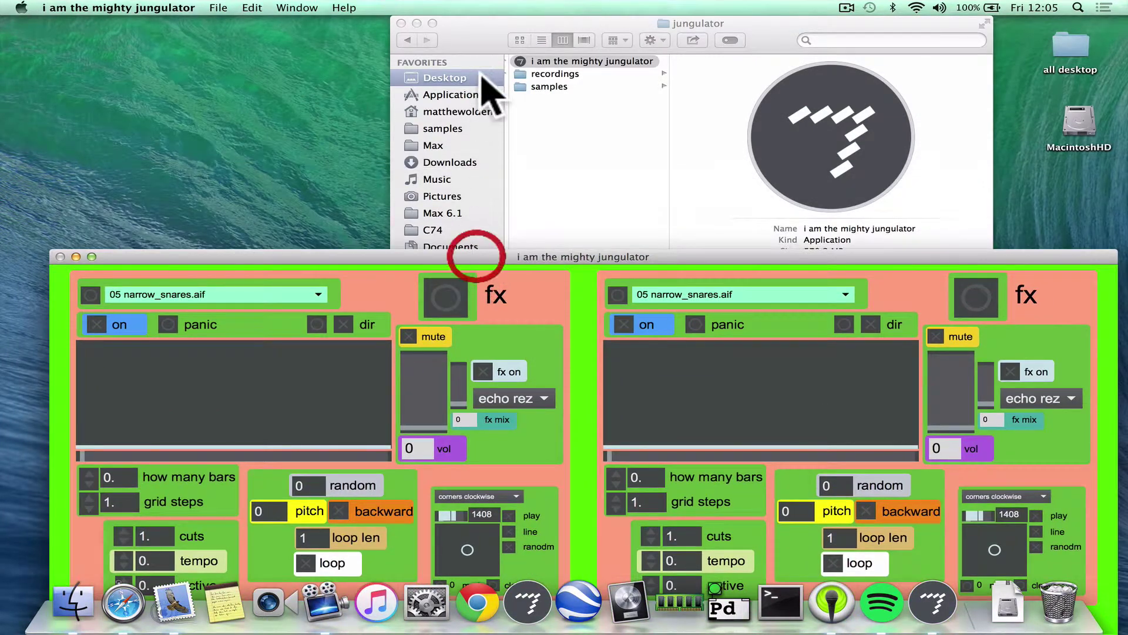
{"action": "left_click", "coordinate": [542, 88]}
{"action": "left_click", "coordinate": [543, 87]}
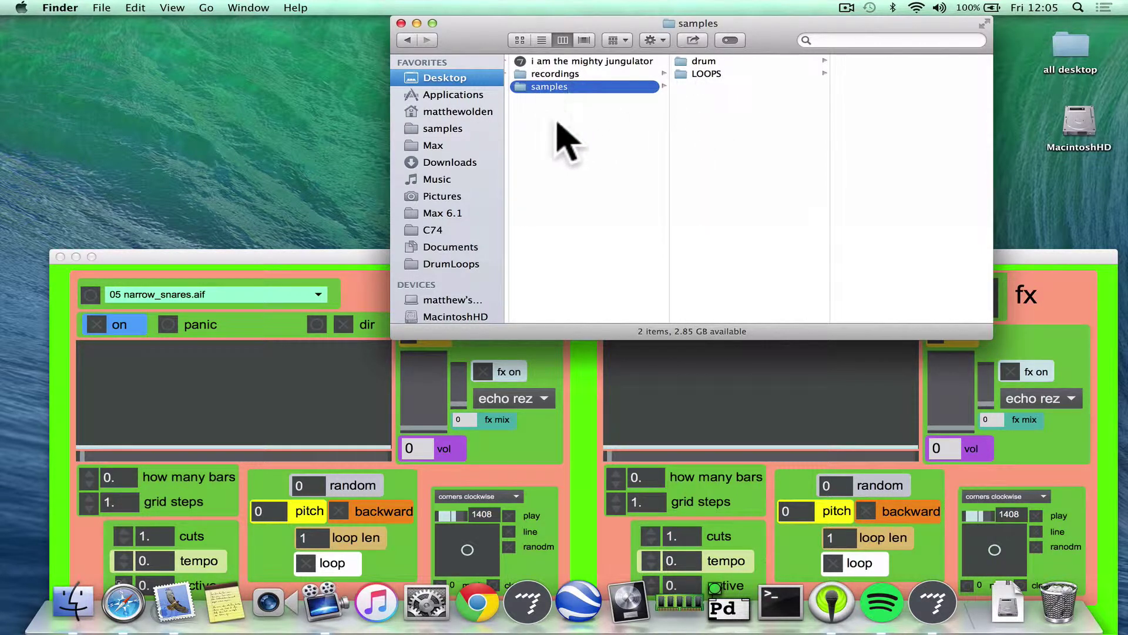
- Return to the jungulator window, switch the sample folder to LOOPS and back to drum
{"action": "left_click_drag", "start_coordinate": [348, 253], "coordinate": [307, 103]}
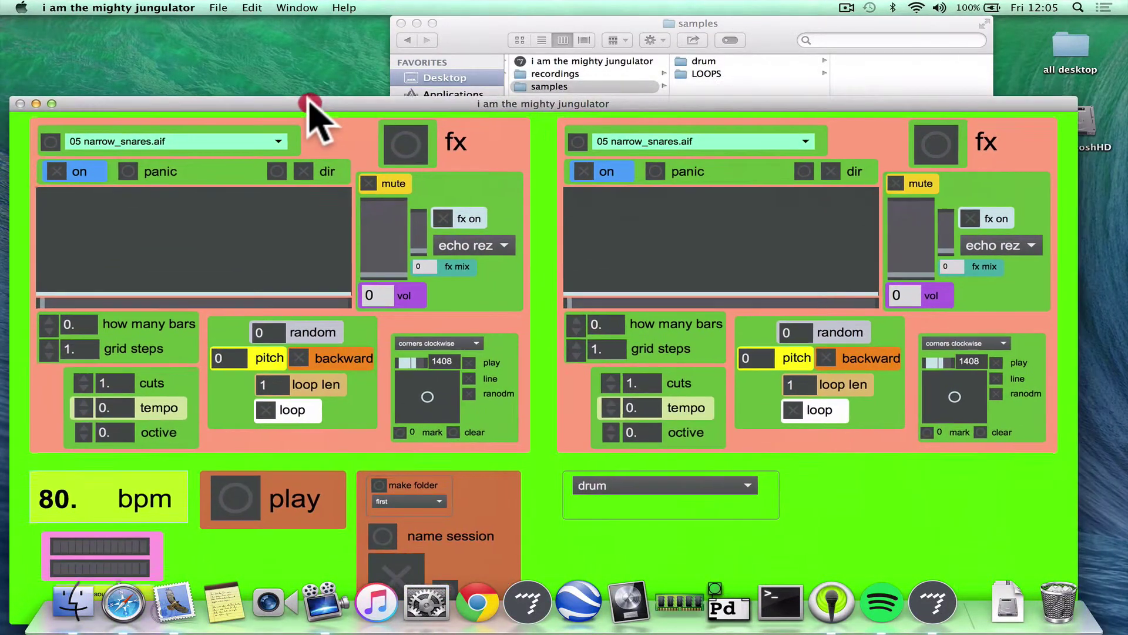
{"action": "left_click_drag", "start_coordinate": [523, 88], "coordinate": [701, 487]}
{"action": "left_click", "coordinate": [691, 484]}
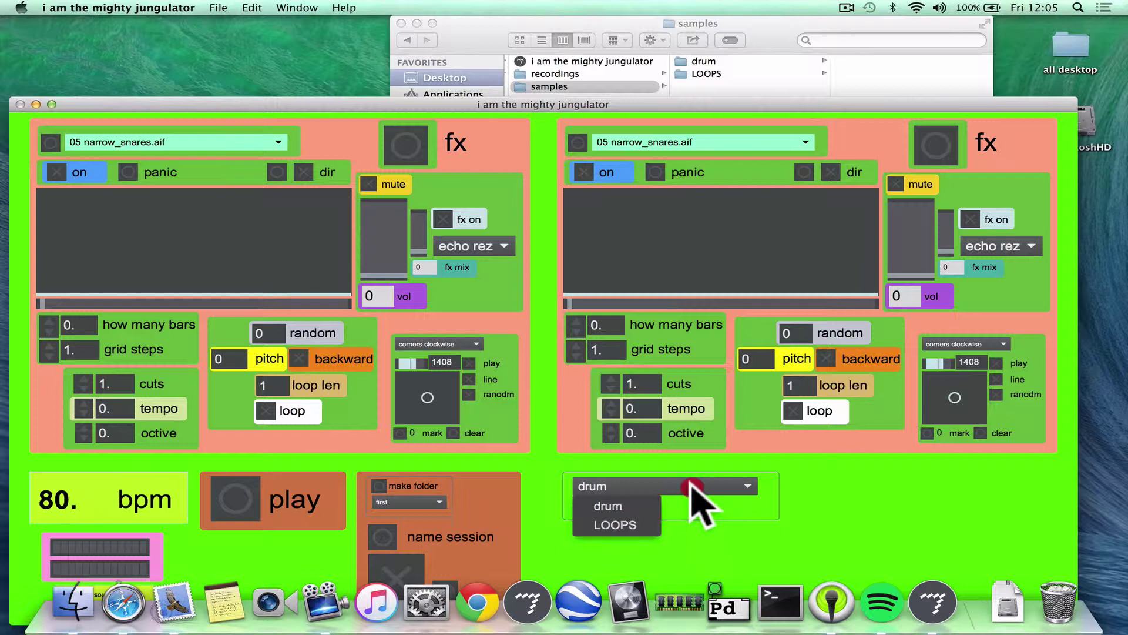
{"action": "left_click", "coordinate": [616, 524]}
{"action": "left_click", "coordinate": [609, 479]}
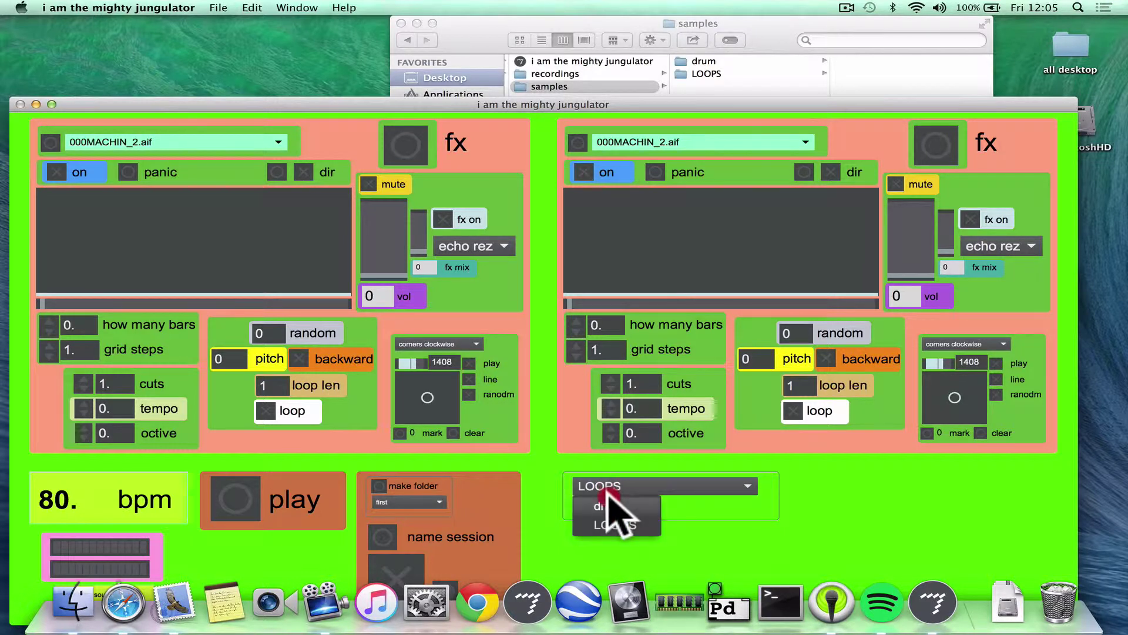
{"action": "left_click", "coordinate": [607, 505]}
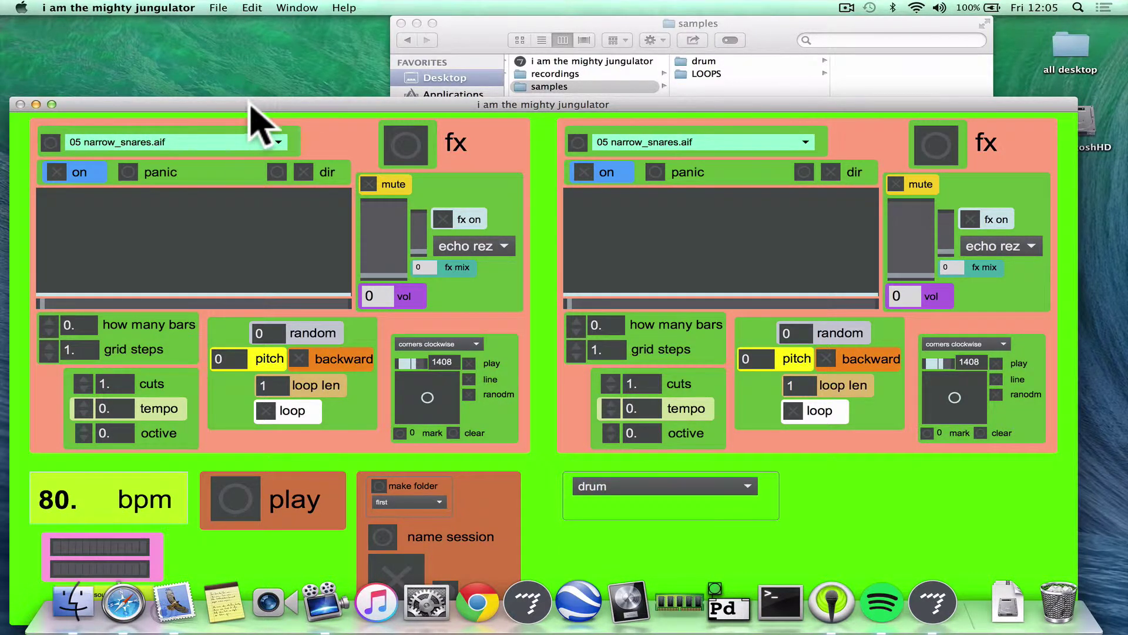
- Load 162_bright_classic_jungle.wav from the drum samples into the first player and turn up the system volume
{"action": "left_click_drag", "start_coordinate": [249, 105], "coordinate": [246, 8]}
{"action": "left_click", "coordinate": [123, 61]}
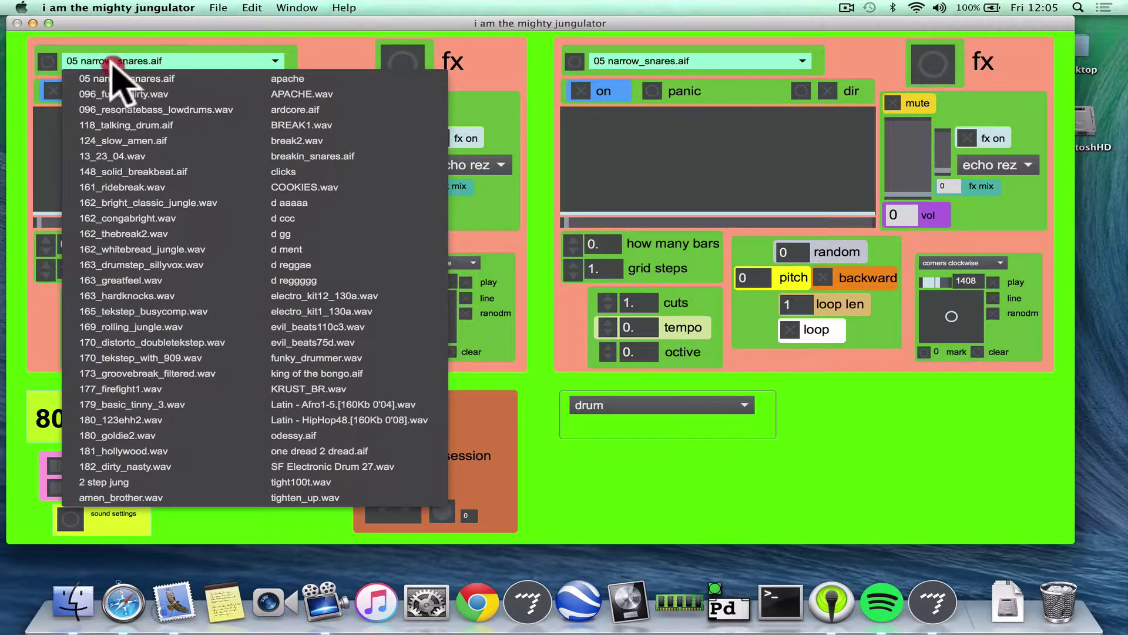
{"action": "left_click", "coordinate": [169, 203]}
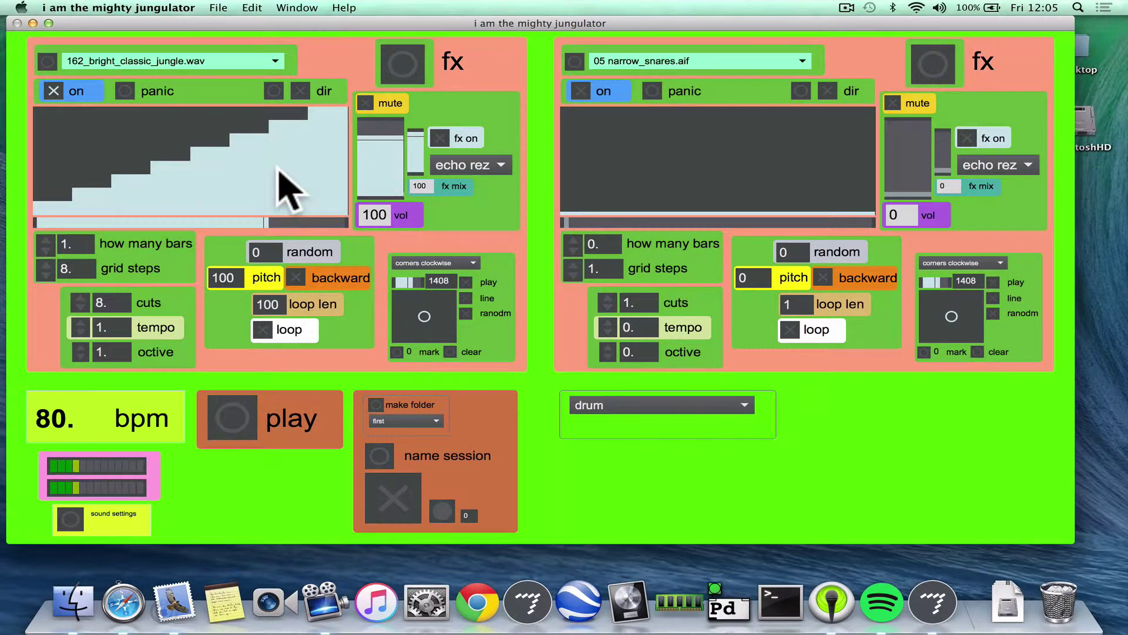
{"action": "key", "text": "F12"}
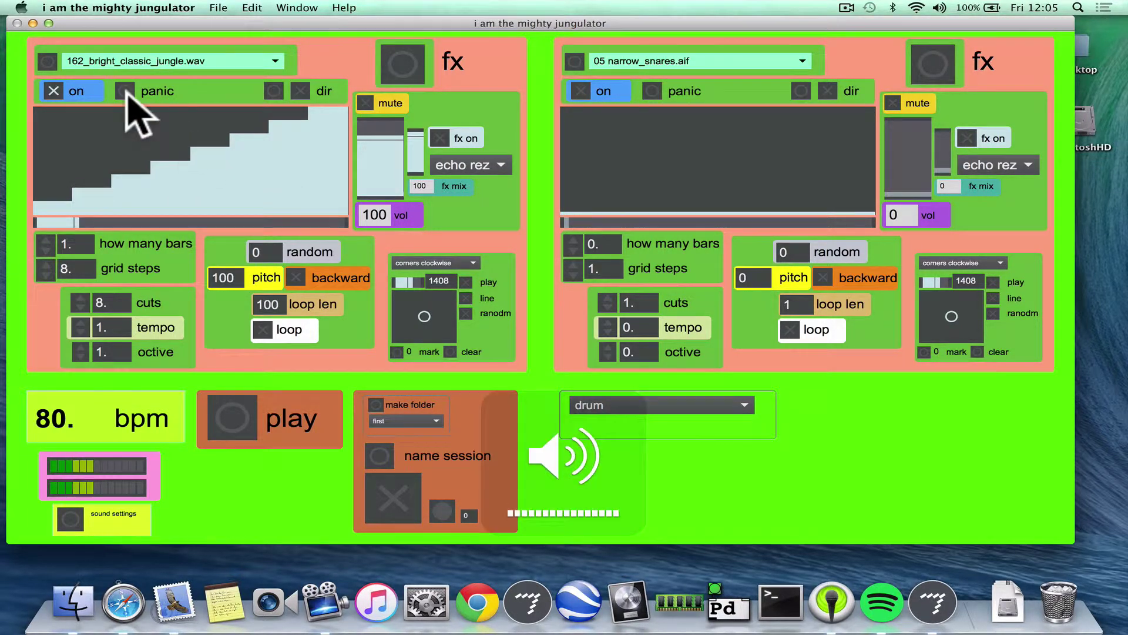
- View the file chooser for loading another sample into the first player, and close it without choosing a file
{"action": "left_click", "coordinate": [47, 60]}
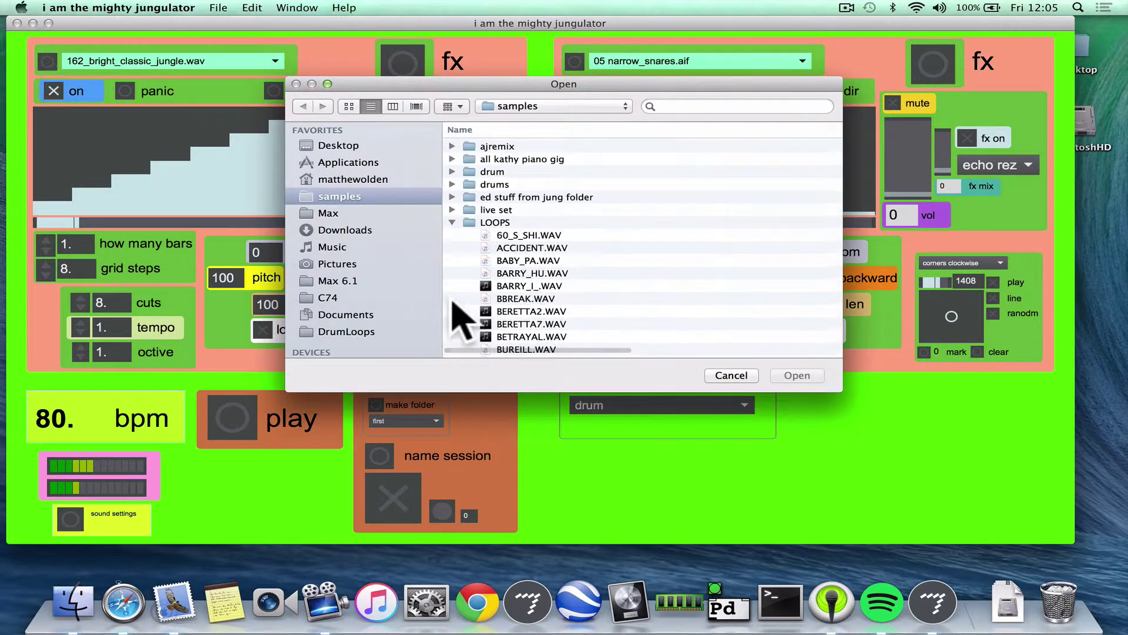
{"action": "left_click", "coordinate": [737, 376]}
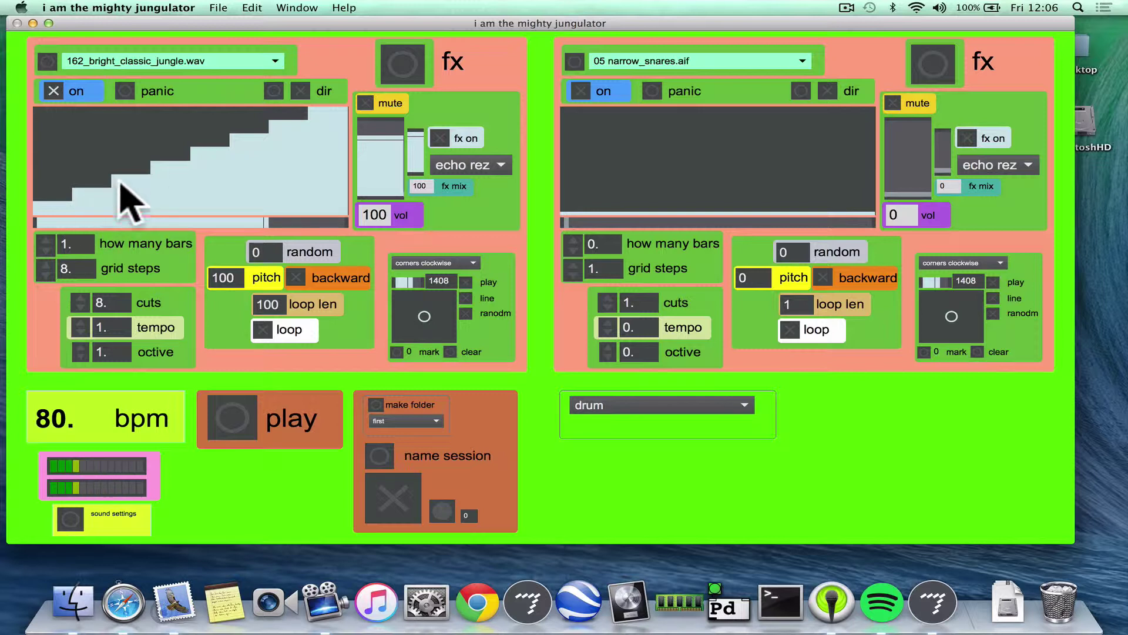
- Try redrawing the first player's step pattern, including as a descending staircase, resetting it with panic after each drawing
{"action": "mouse_move", "coordinate": [332, 191]}
{"action": "left_mouse_down"}
{"action": "mouse_move", "coordinate": [116, 147]}
{"action": "mouse_move", "coordinate": [77, 195]}
{"action": "left_mouse_up"}
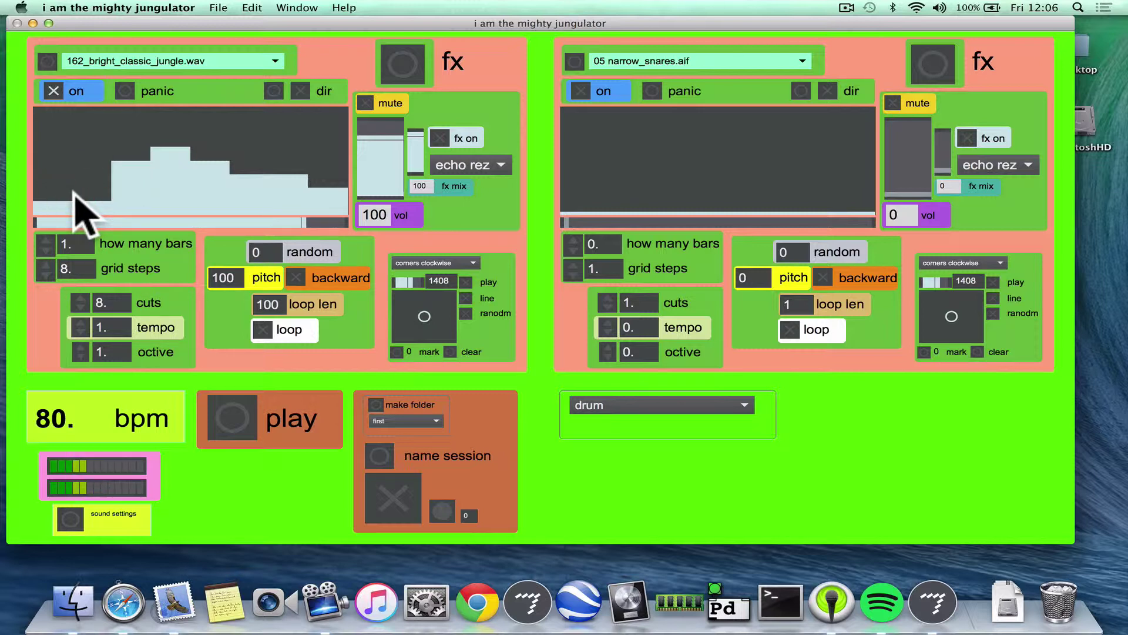
{"action": "left_click", "coordinate": [124, 90]}
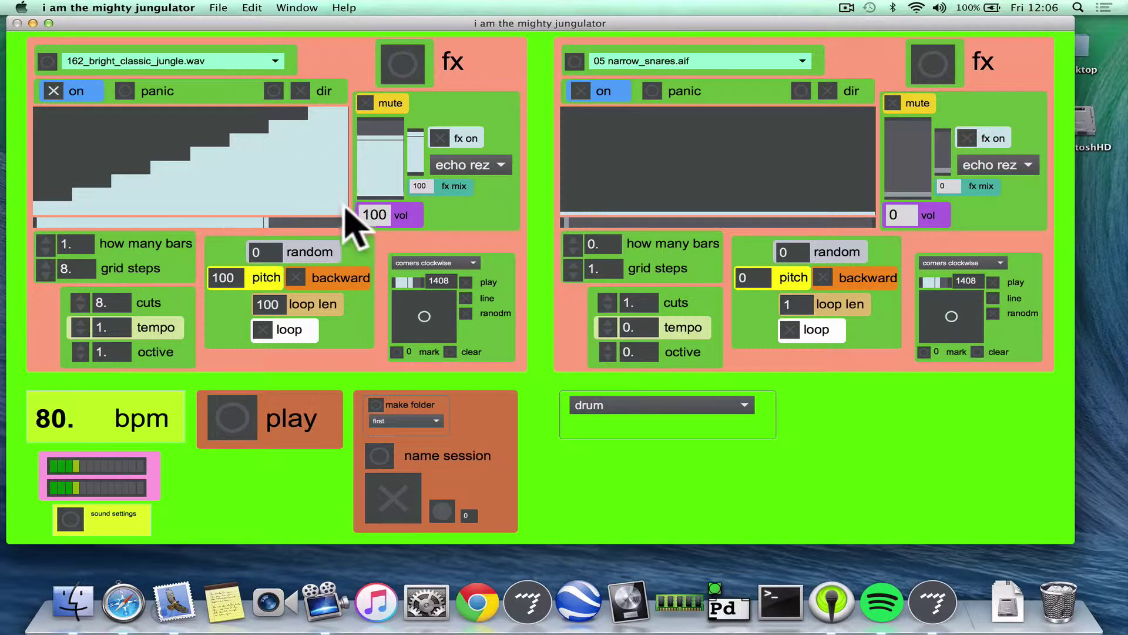
{"action": "mouse_move", "coordinate": [353, 213]}
{"action": "left_mouse_down"}
{"action": "mouse_move", "coordinate": [345, 221]}
{"action": "mouse_move", "coordinate": [34, 110]}
{"action": "left_mouse_up"}
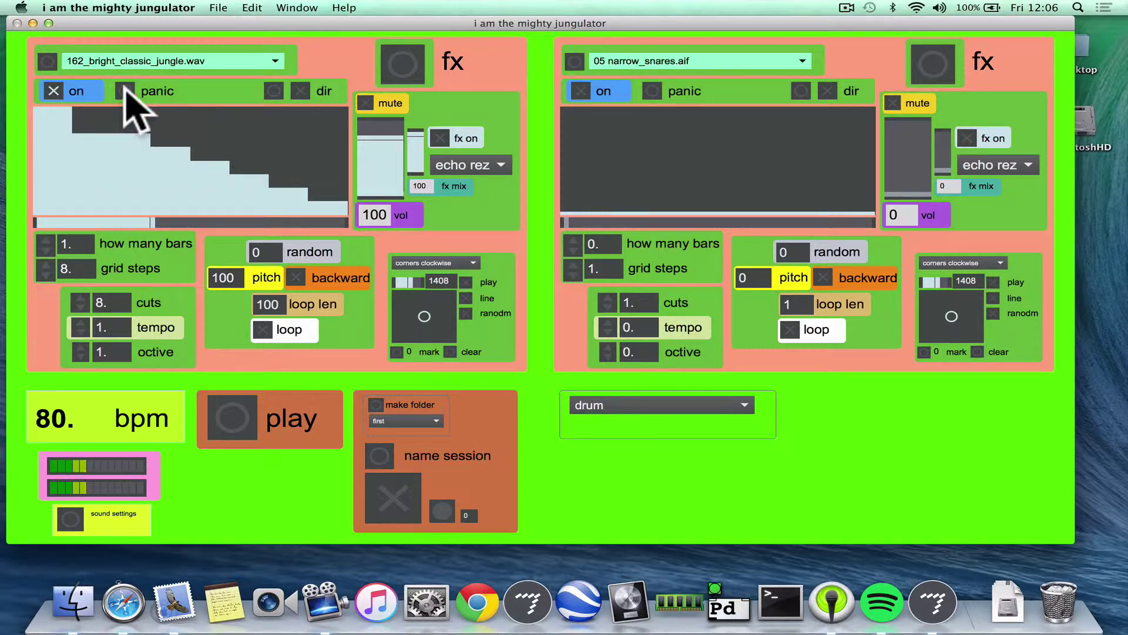
{"action": "left_click", "coordinate": [124, 91]}
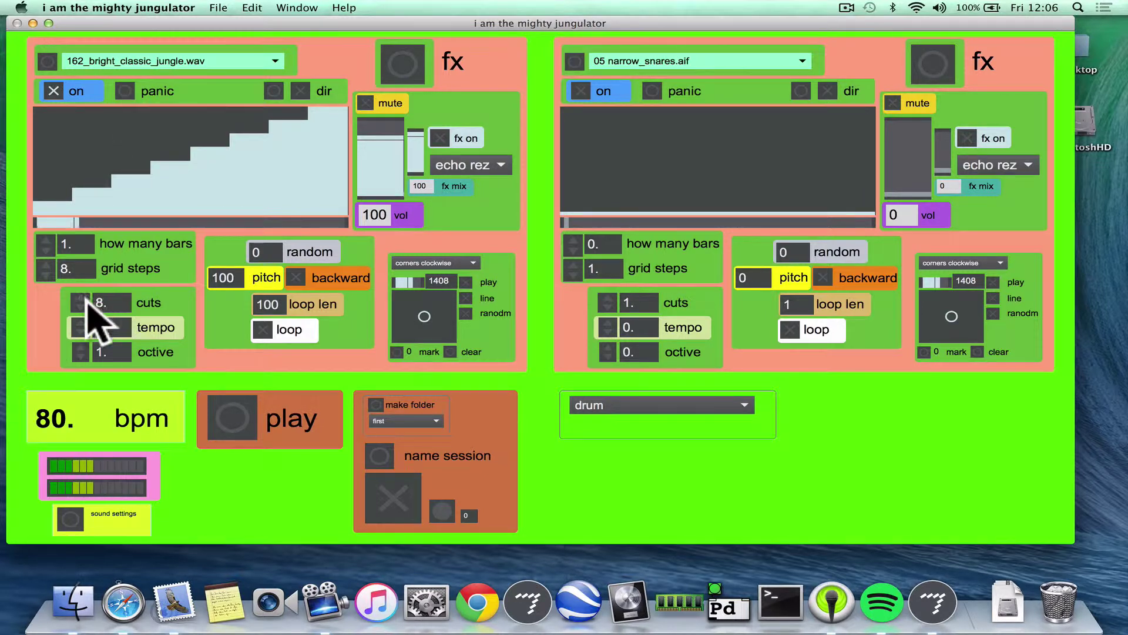
- Try 32 and 16 cuts on the first player and return the cuts to 8
{"action": "left_click", "coordinate": [82, 297]}
{"action": "left_click", "coordinate": [82, 297]}
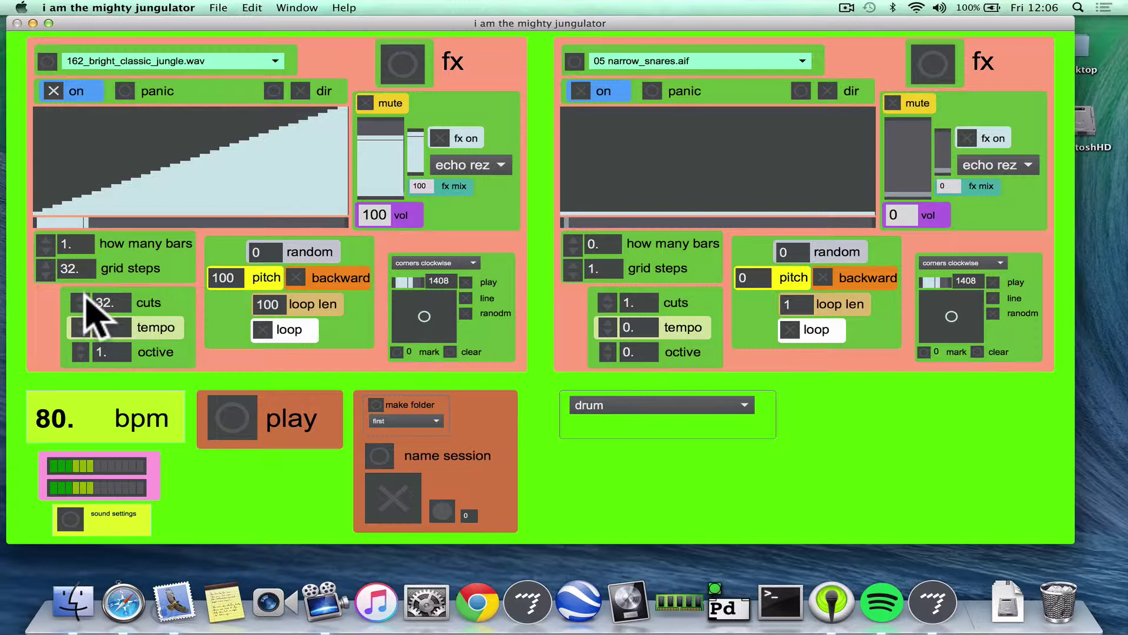
{"action": "left_click", "coordinate": [80, 306]}
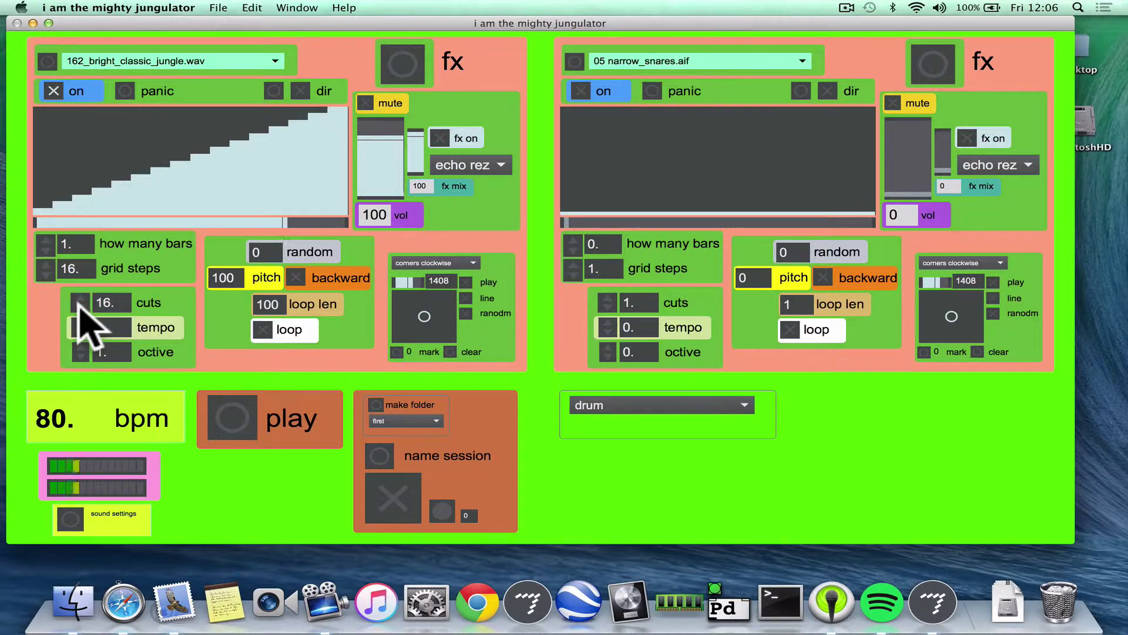
{"action": "left_click", "coordinate": [80, 307]}
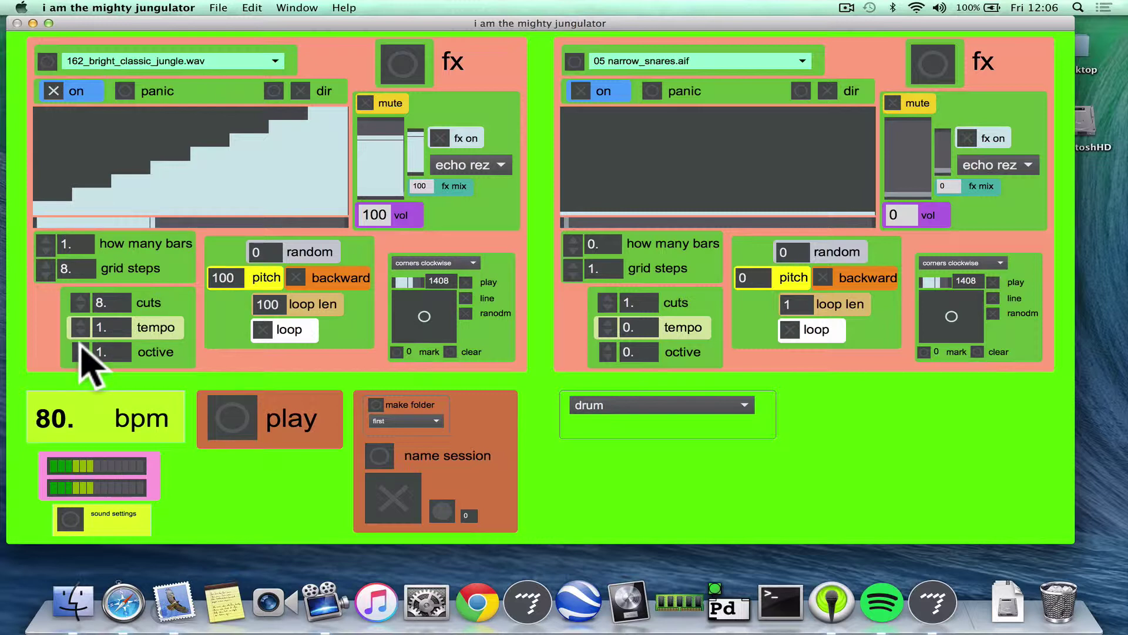
- Switch the first player's octive between 2 and 1, finishing on 2
{"action": "left_click", "coordinate": [81, 351]}
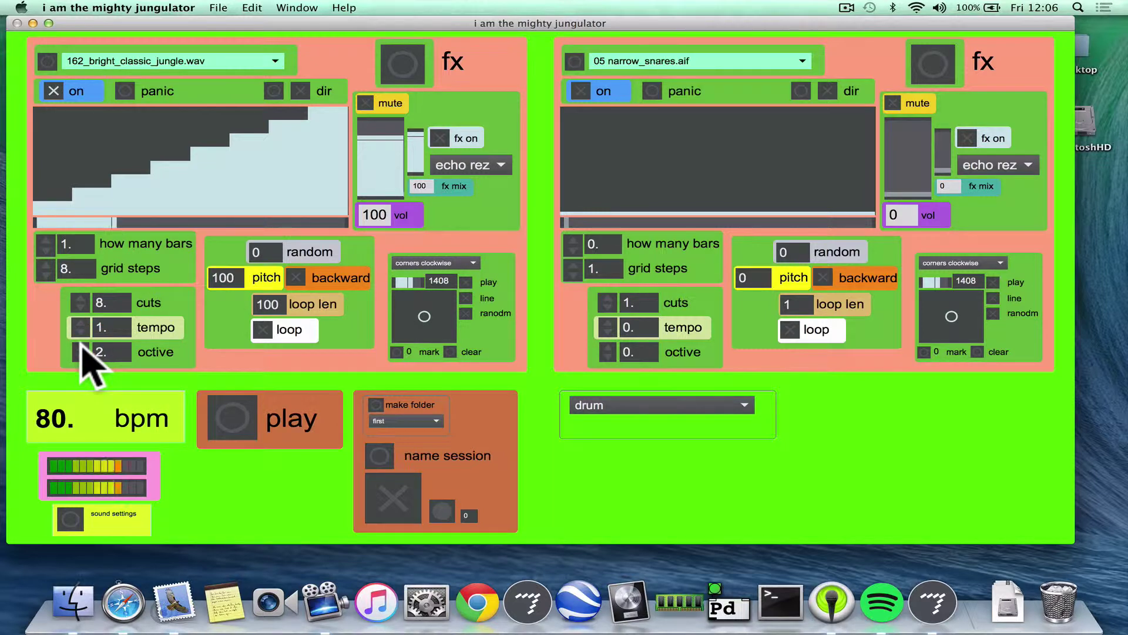
{"action": "left_click", "coordinate": [81, 352]}
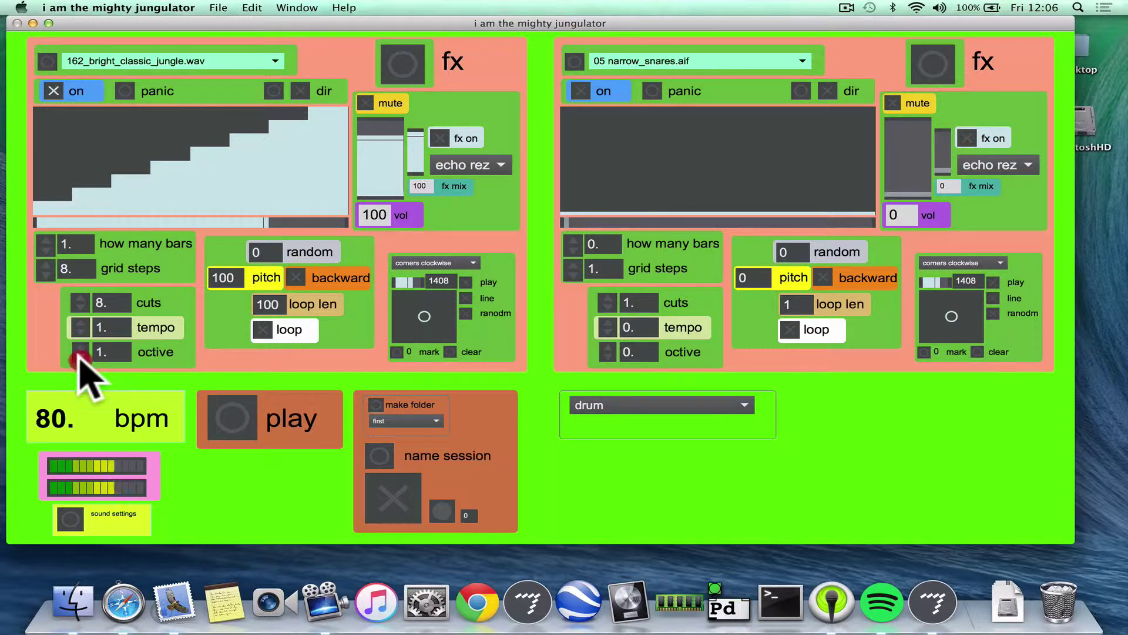
{"action": "left_click", "coordinate": [80, 353]}
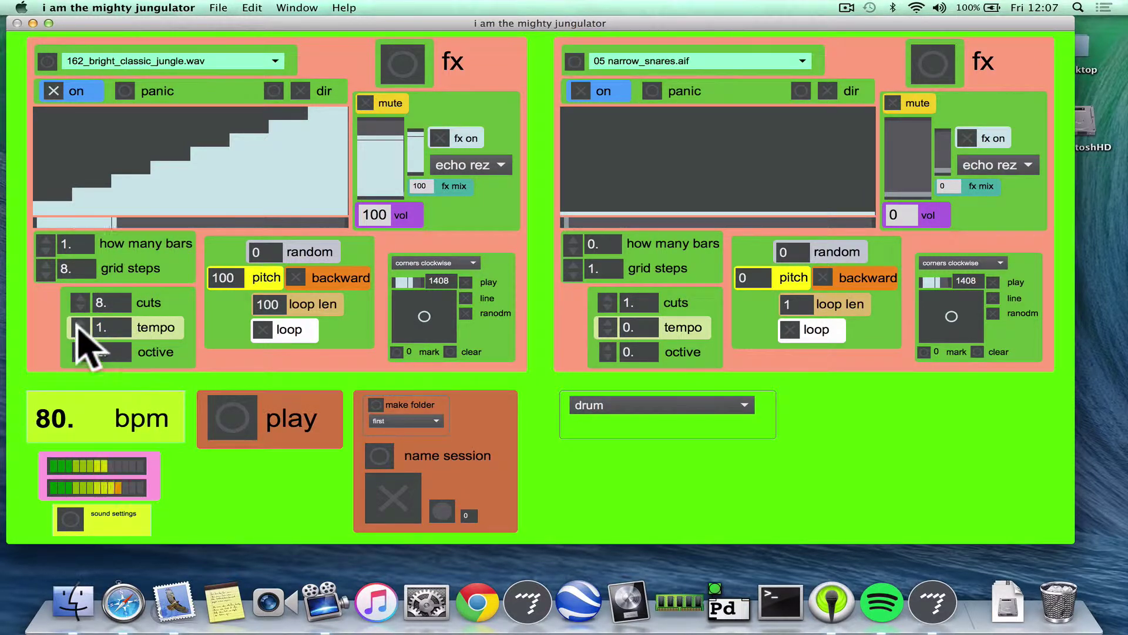
- Try the first player's tempo at 2 and 4, finishing on 2
{"action": "left_click", "coordinate": [79, 319]}
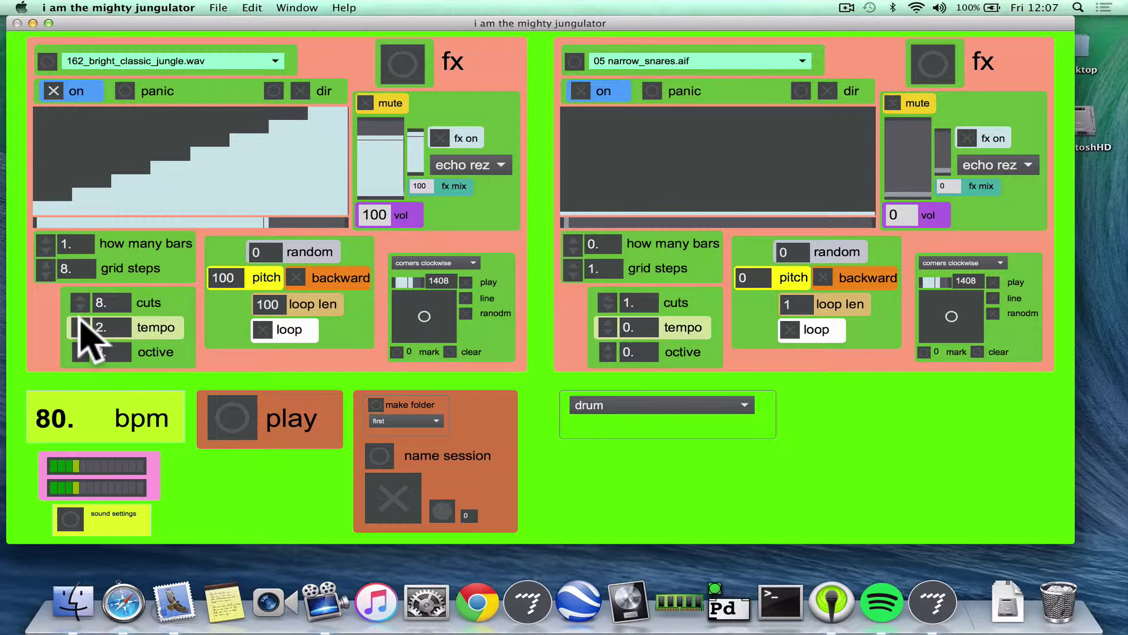
{"action": "left_click", "coordinate": [80, 320]}
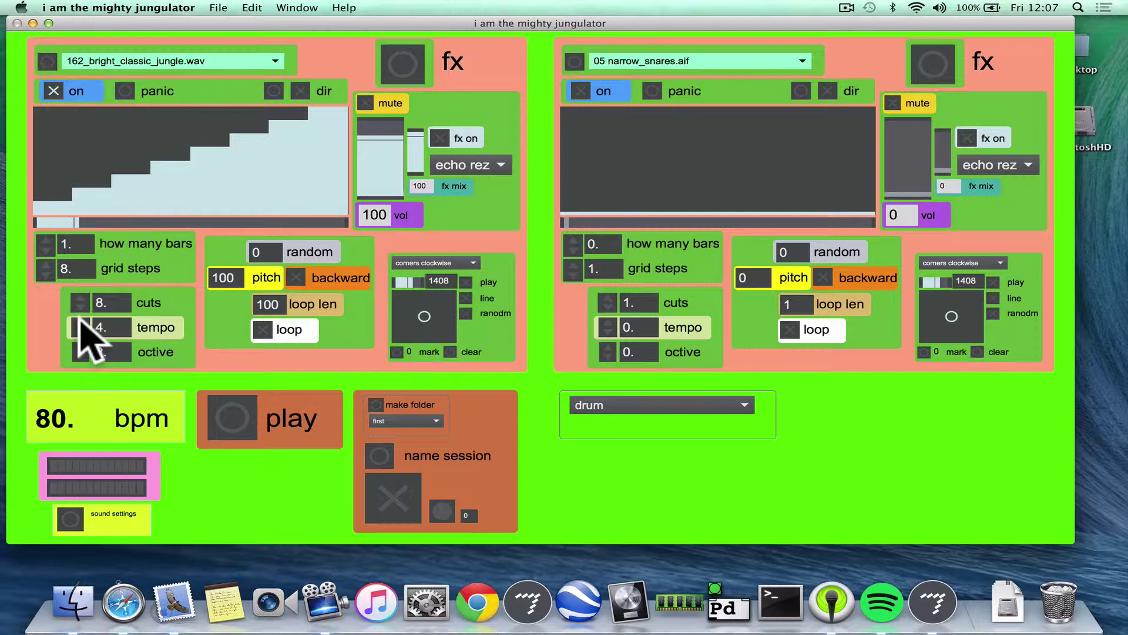
{"action": "left_click", "coordinate": [81, 319]}
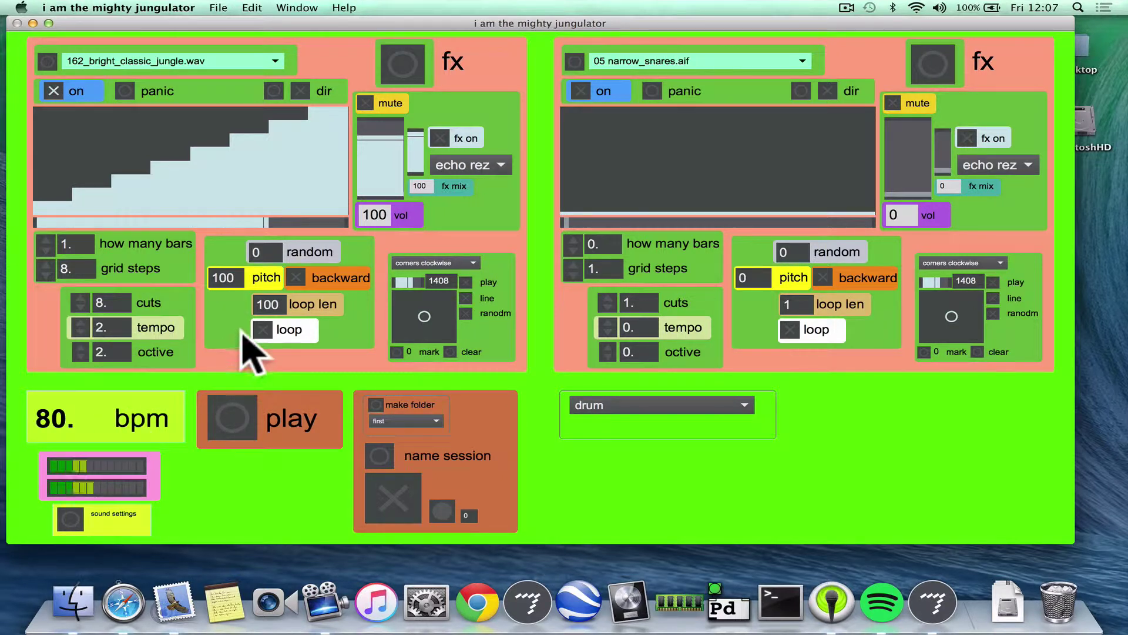
- Try looping the first player with 64 cuts and tempo 4, and reset its settings with panic
{"action": "left_click", "coordinate": [262, 329]}
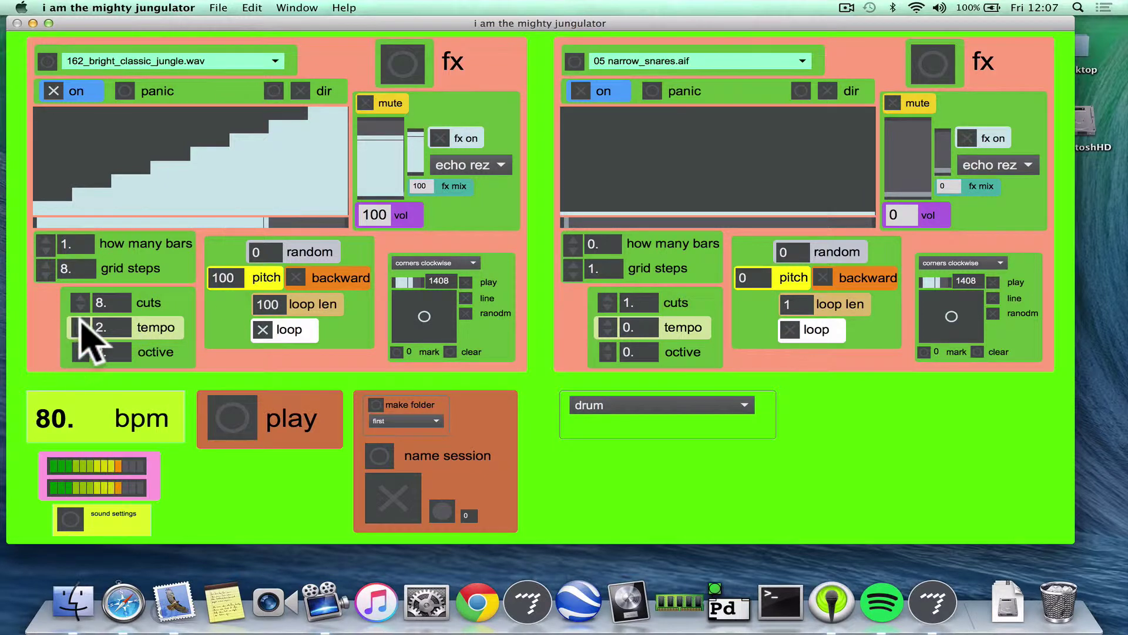
{"action": "left_click_drag", "start_coordinate": [78, 281], "coordinate": [80, 293]}
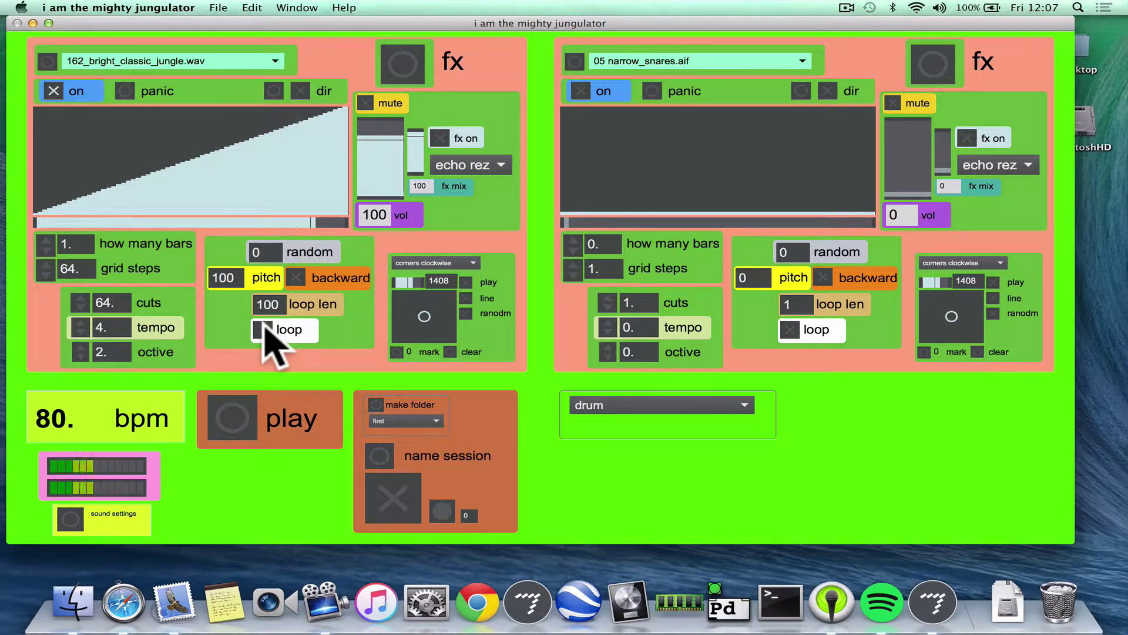
{"action": "left_click", "coordinate": [264, 328]}
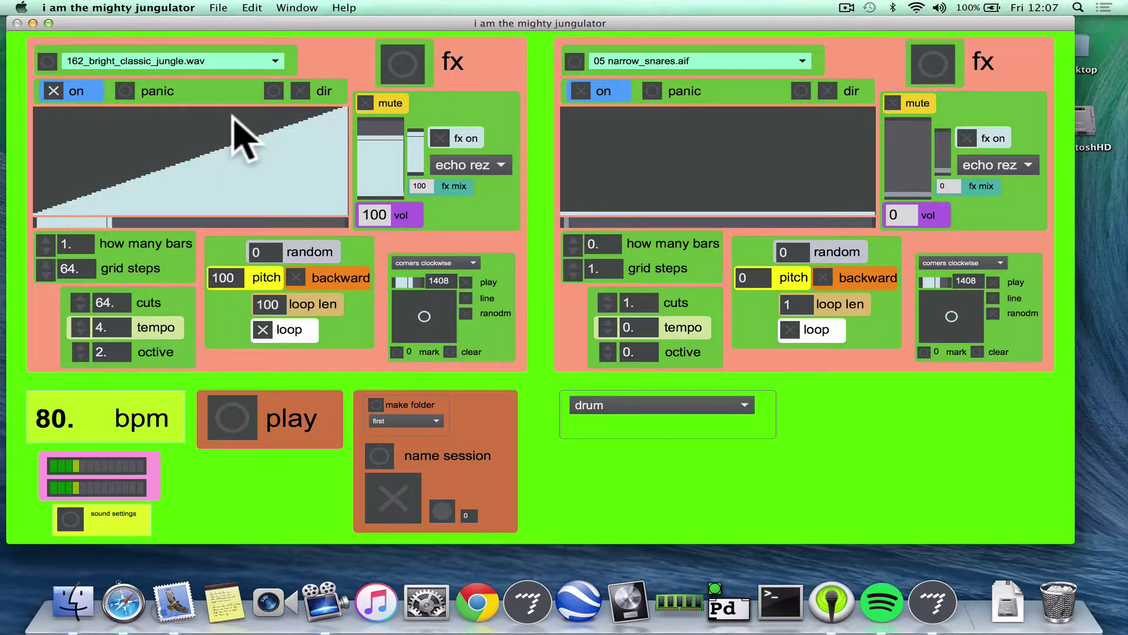
{"action": "left_click", "coordinate": [270, 90]}
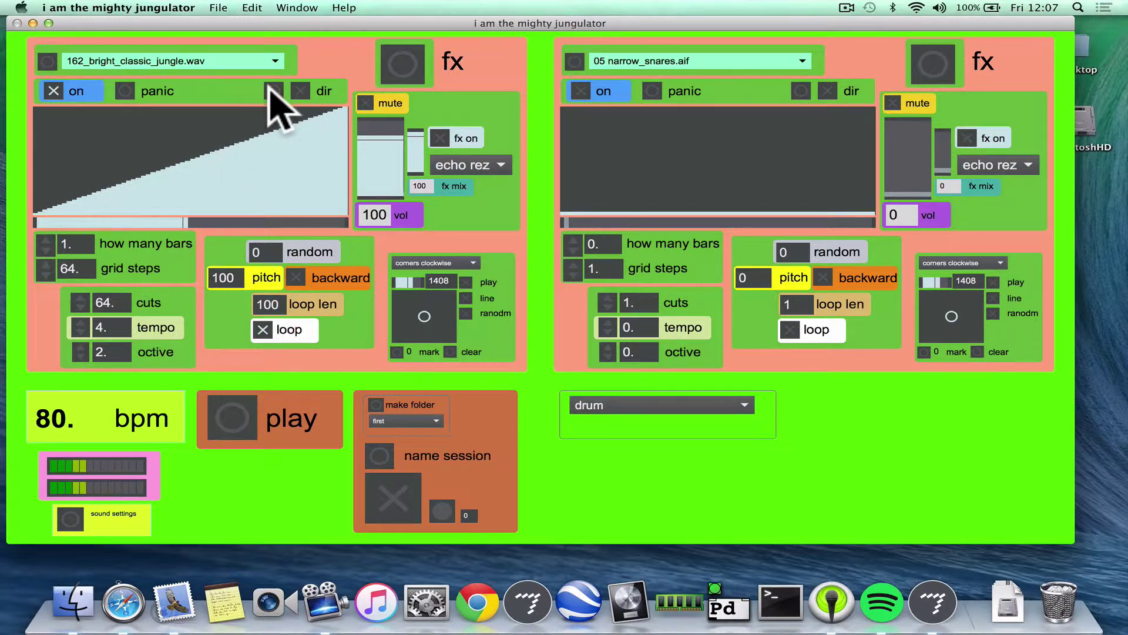
{"action": "left_click", "coordinate": [126, 91]}
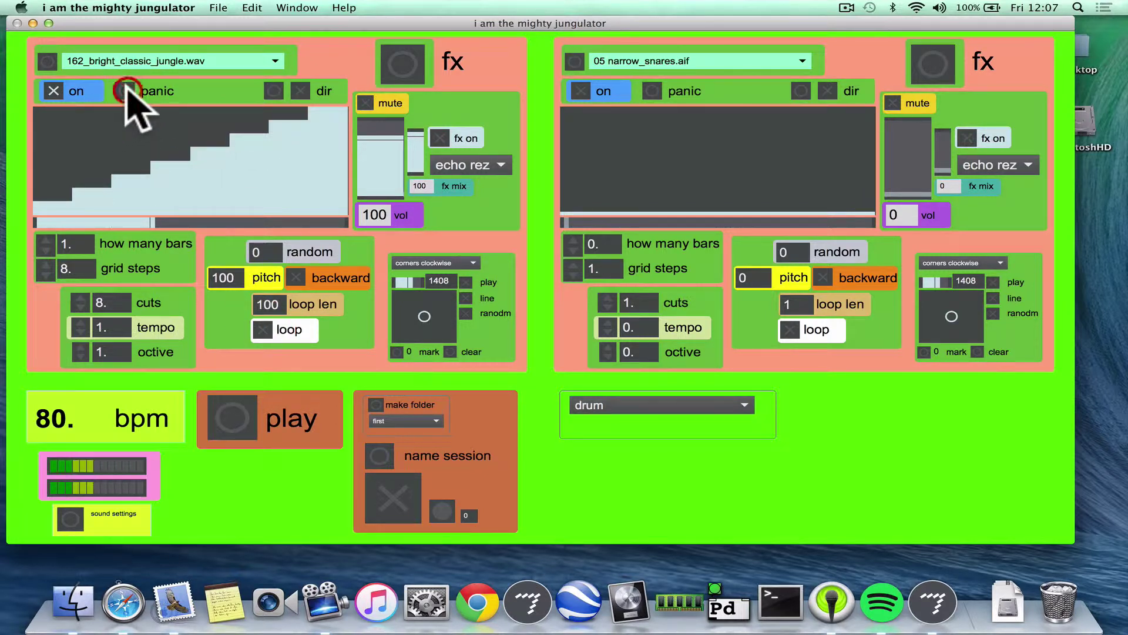
- Set the first player's octive to 2 and try its random amount at 72
{"action": "left_click", "coordinate": [82, 346]}
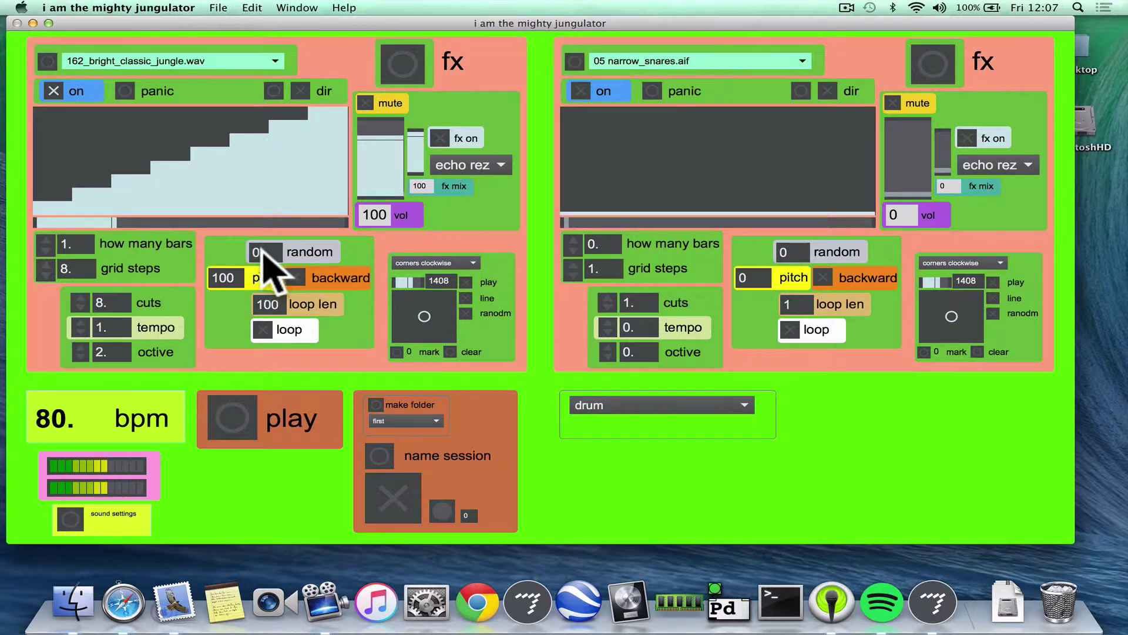
{"action": "left_click_drag", "start_coordinate": [262, 249], "coordinate": [262, 205]}
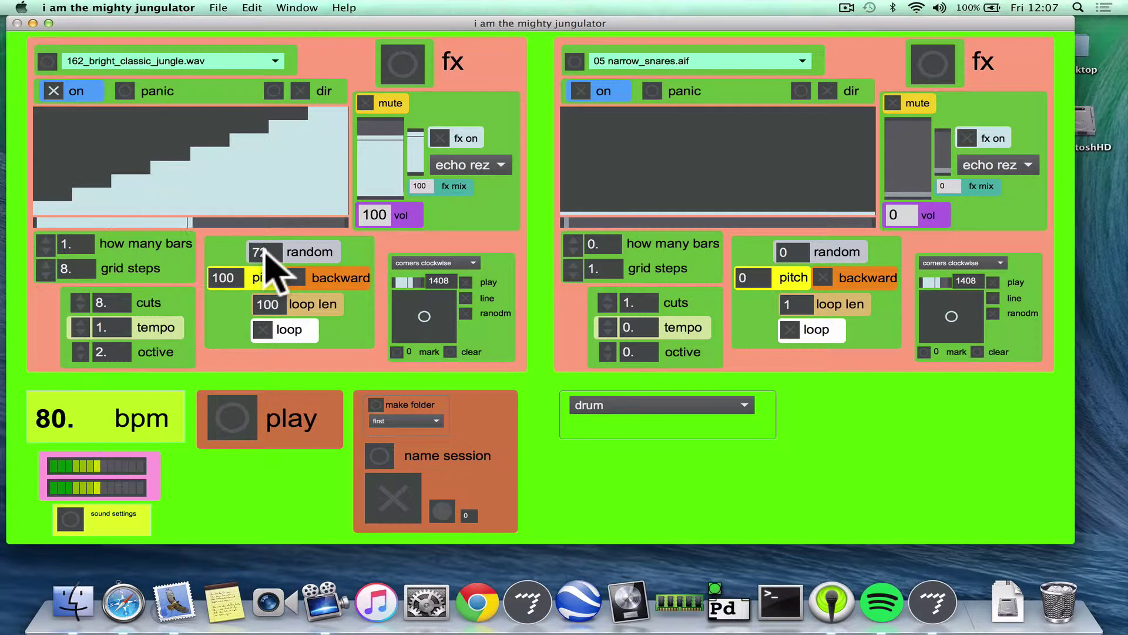
{"action": "mouse_move", "coordinate": [234, 284]}
{"action": "left_mouse_down"}
{"action": "mouse_move", "coordinate": [237, 313]}
{"action": "mouse_move", "coordinate": [240, 279]}
{"action": "left_mouse_up"}
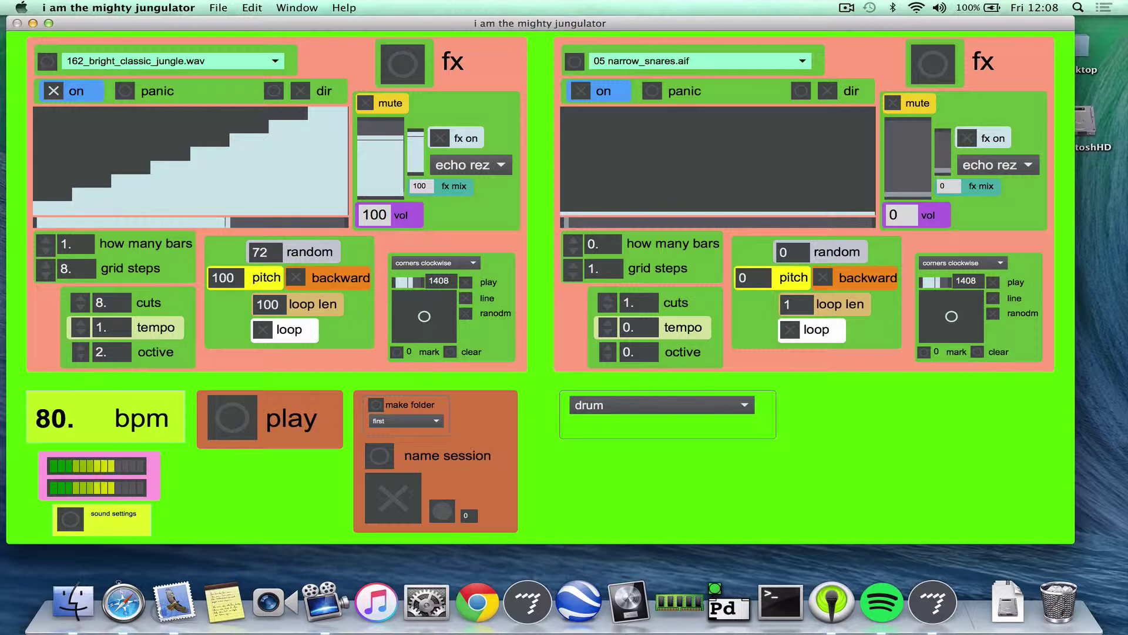
- Try backward playback on the first player and switch it off again
{"action": "left_click", "coordinate": [295, 275]}
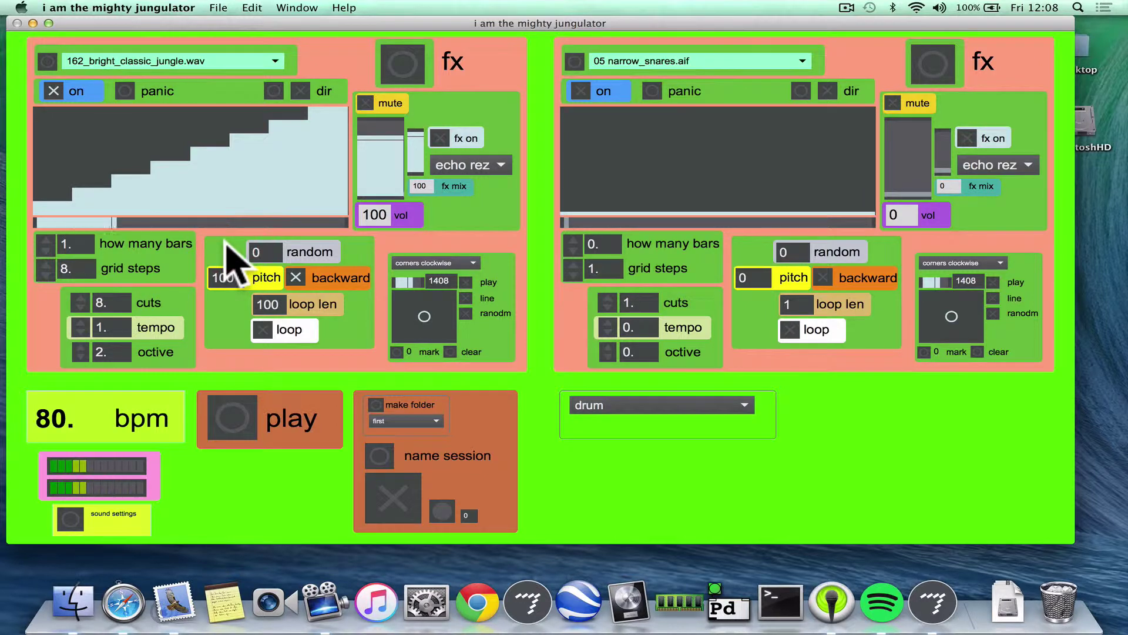
{"action": "left_click", "coordinate": [295, 277]}
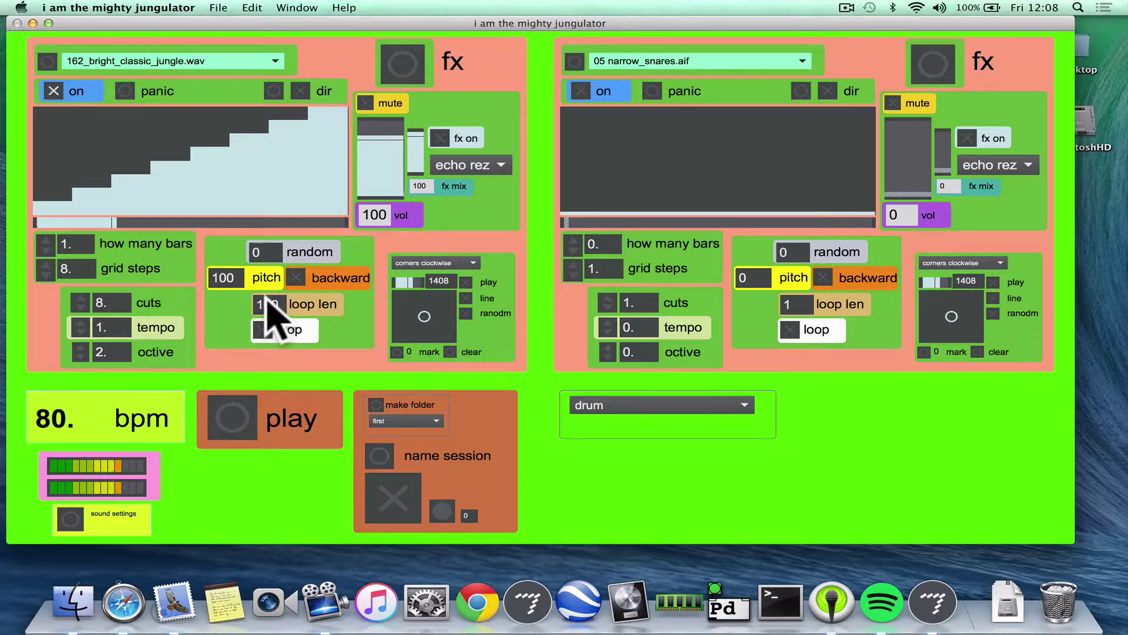
- Try looping the first player with a loop length of 41, then return the length to 100 with looping off
{"action": "left_click_drag", "start_coordinate": [269, 305], "coordinate": [273, 339]}
{"action": "left_click_drag", "start_coordinate": [275, 345], "coordinate": [272, 306]}
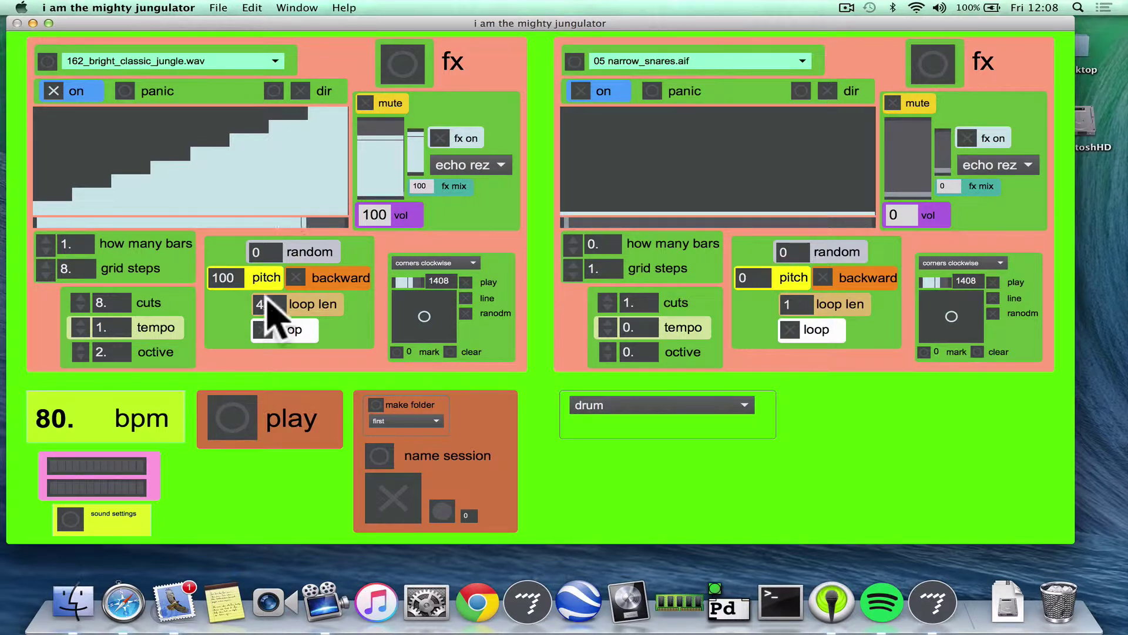
{"action": "left_click", "coordinate": [260, 334]}
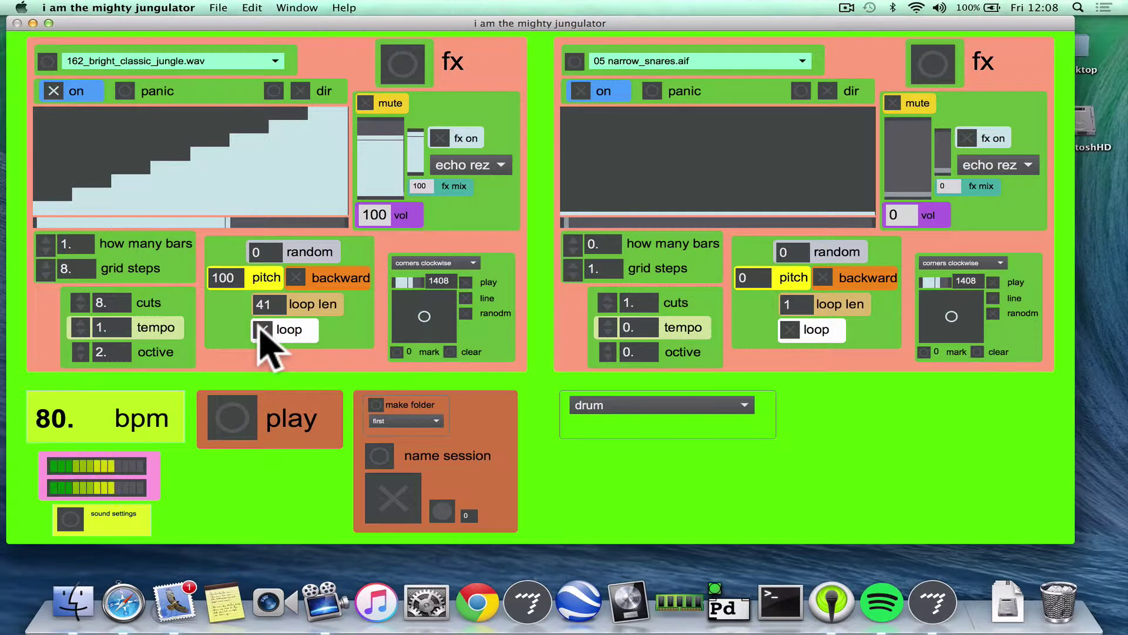
{"action": "left_click", "coordinate": [261, 330]}
{"action": "left_click_drag", "start_coordinate": [263, 305], "coordinate": [256, 270]}
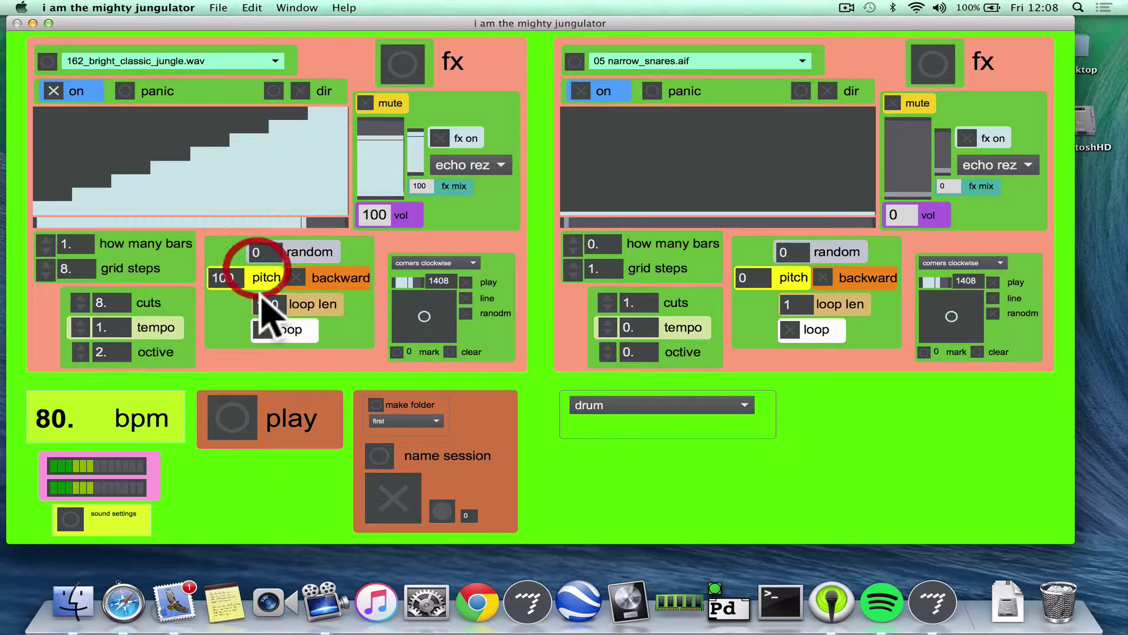
- Raise the first player's volume to 123 and try its mute
{"action": "left_click_drag", "start_coordinate": [386, 155], "coordinate": [391, 139]}
{"action": "left_click", "coordinate": [365, 103]}
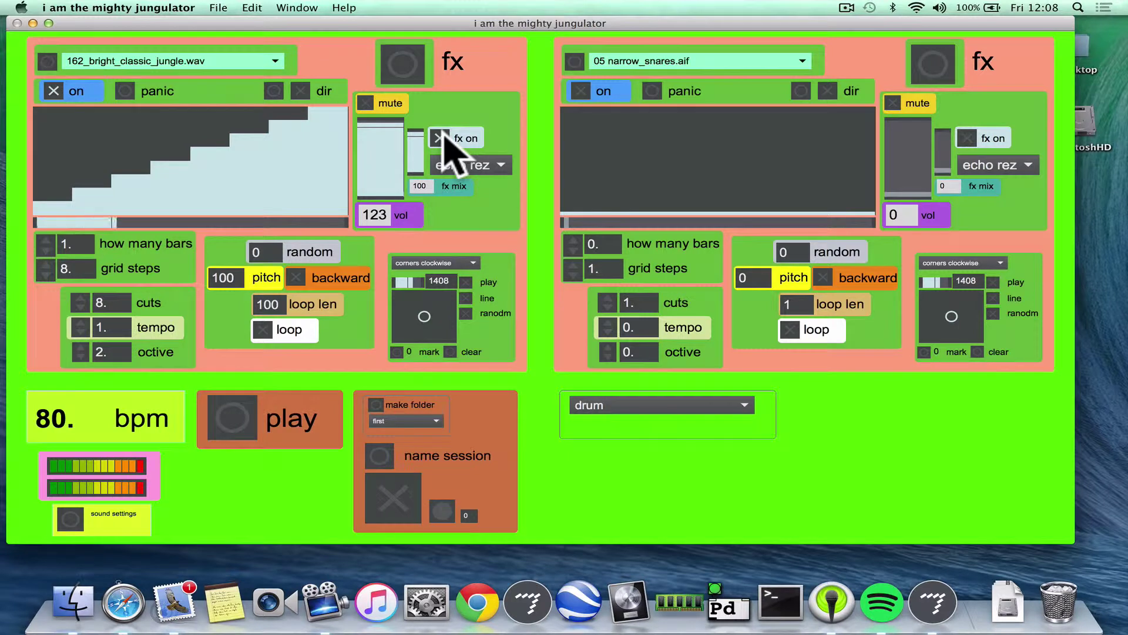
- Try the echo effect on the first player and switch its effect to plate
{"action": "left_click", "coordinate": [470, 164]}
{"action": "left_click", "coordinate": [474, 195]}
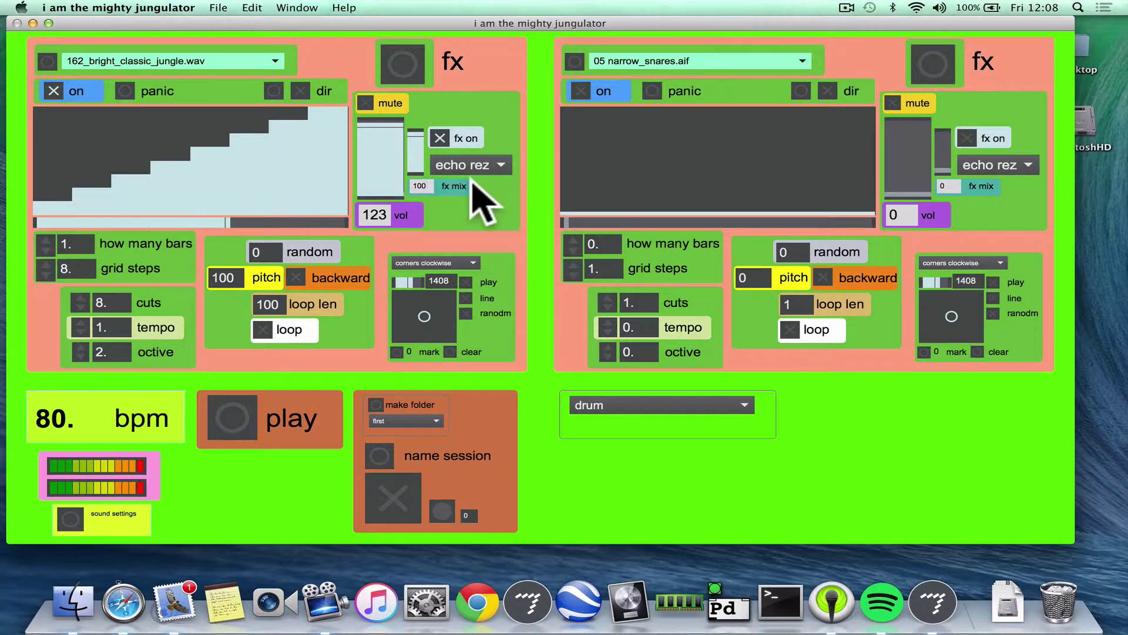
{"action": "left_click", "coordinate": [462, 157]}
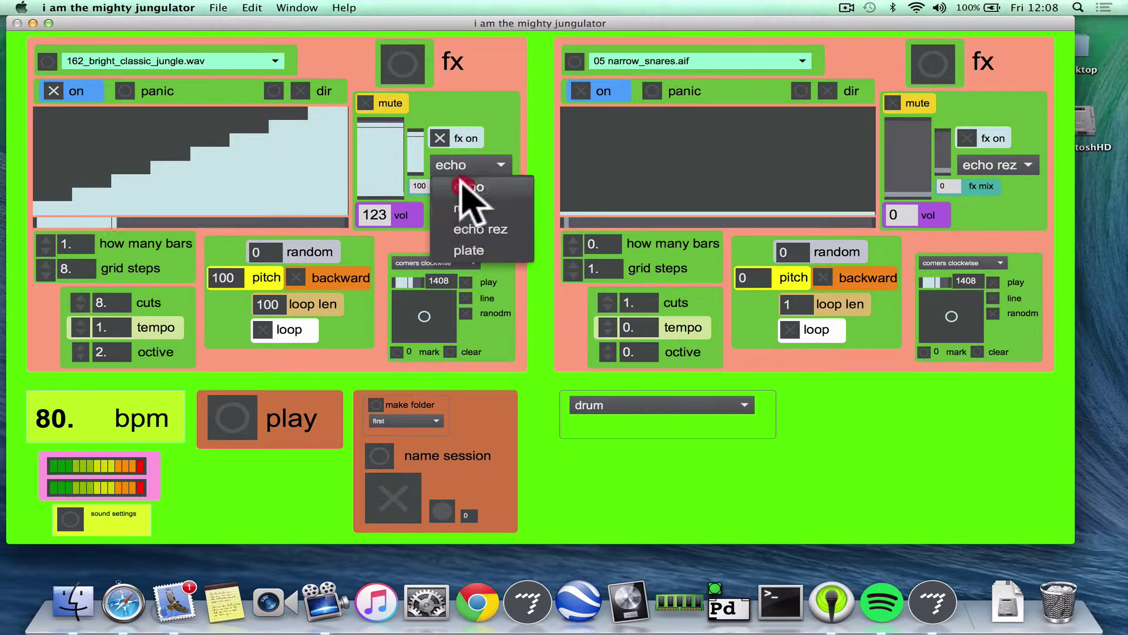
{"action": "left_click", "coordinate": [482, 251]}
- Set the first player's fx mix to 56, turn its fx off and try the dir option
{"action": "left_click", "coordinate": [416, 141]}
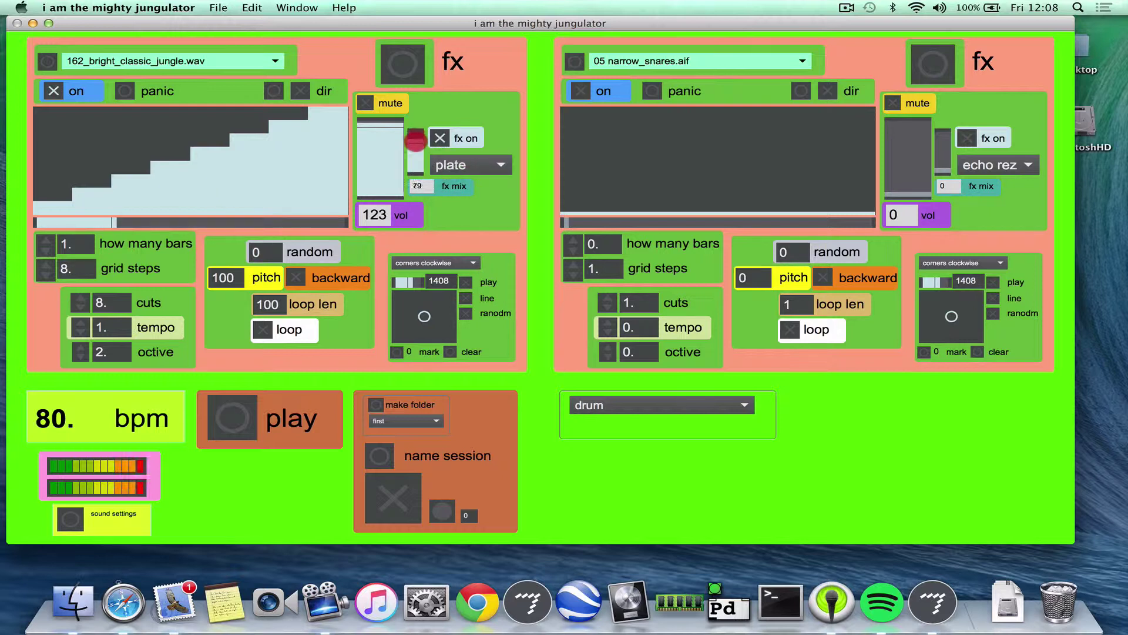
{"action": "mouse_move", "coordinate": [418, 163]}
{"action": "left_mouse_down"}
{"action": "mouse_move", "coordinate": [421, 171]}
{"action": "mouse_move", "coordinate": [428, 151]}
{"action": "left_mouse_up"}
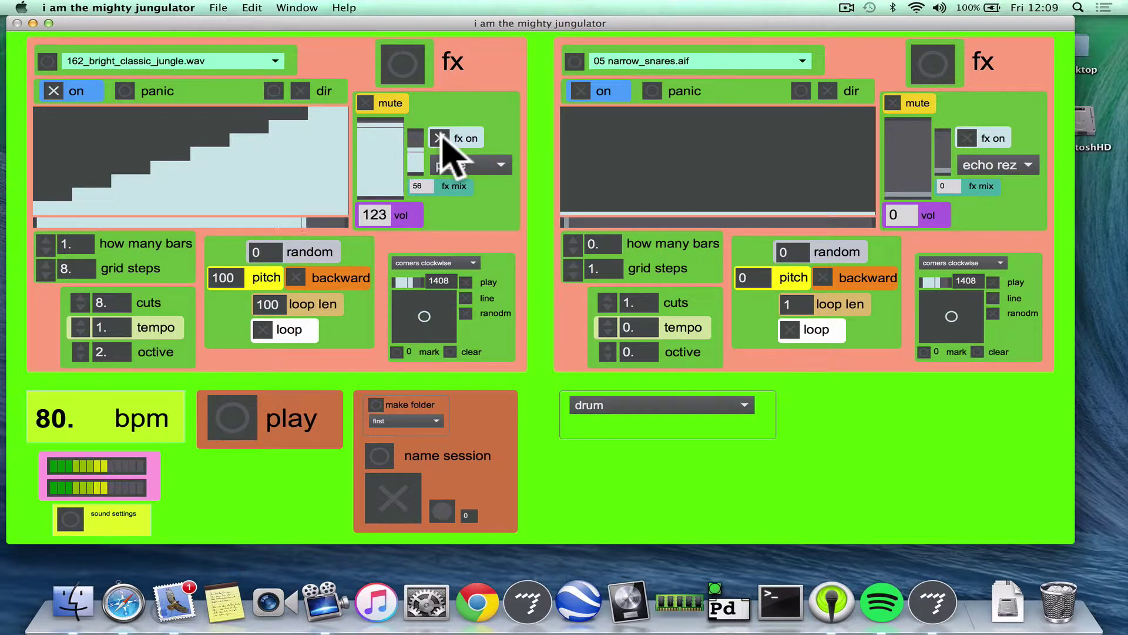
{"action": "left_click", "coordinate": [440, 138]}
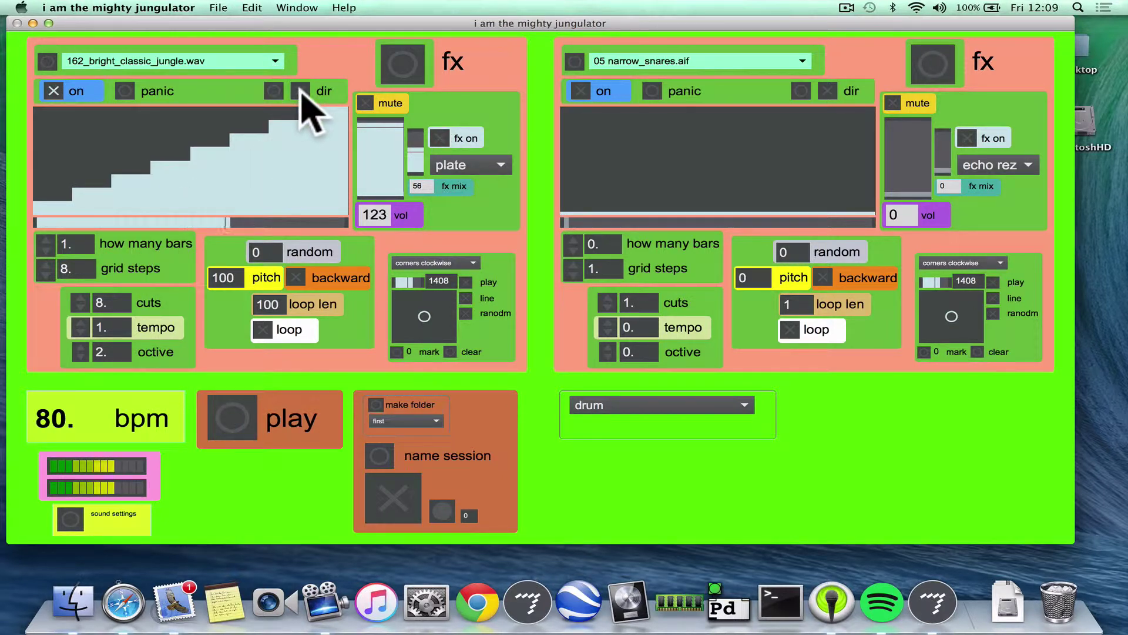
{"action": "left_click", "coordinate": [300, 92]}
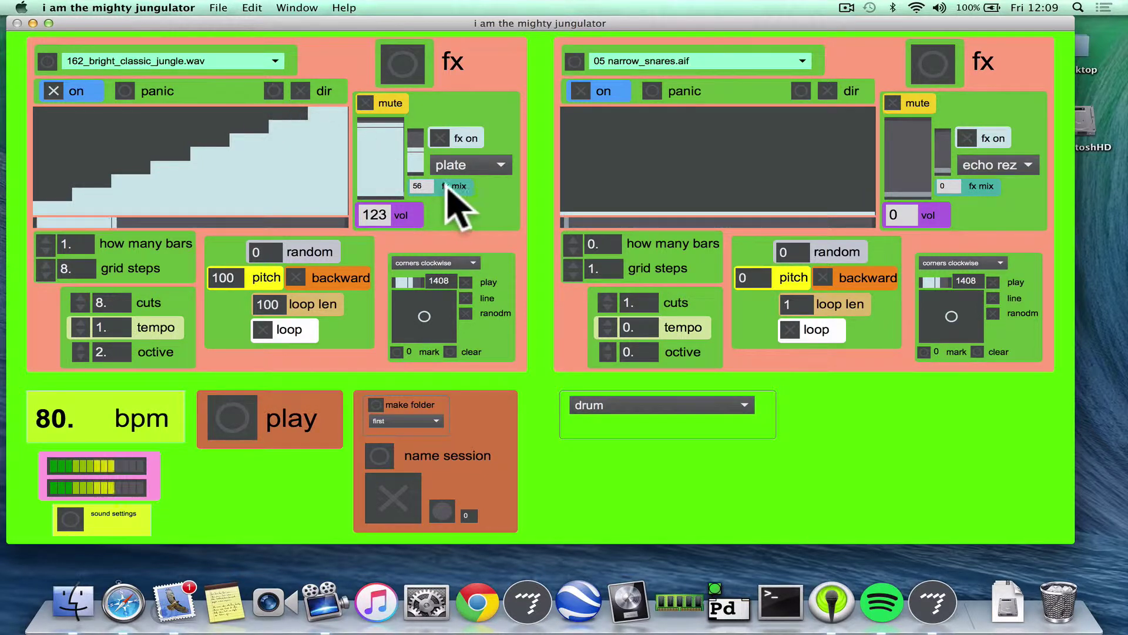
- Move the first player's panning point around its pad and play the corners clockwise path
{"action": "left_click_drag", "start_coordinate": [416, 320], "coordinate": [477, 382]}
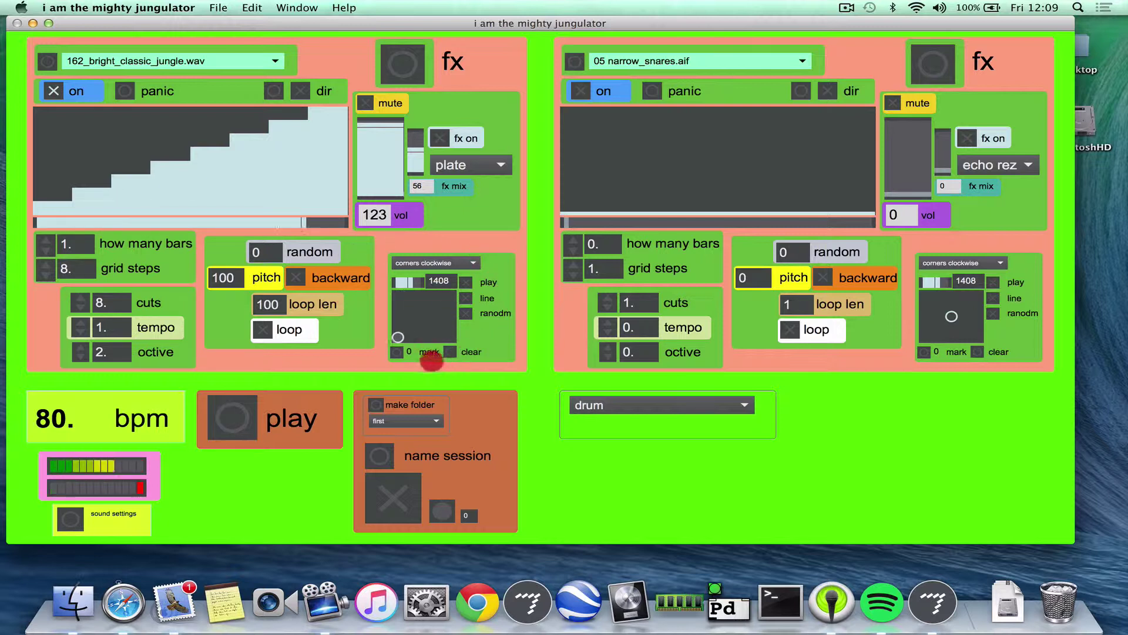
{"action": "left_click", "coordinate": [434, 263]}
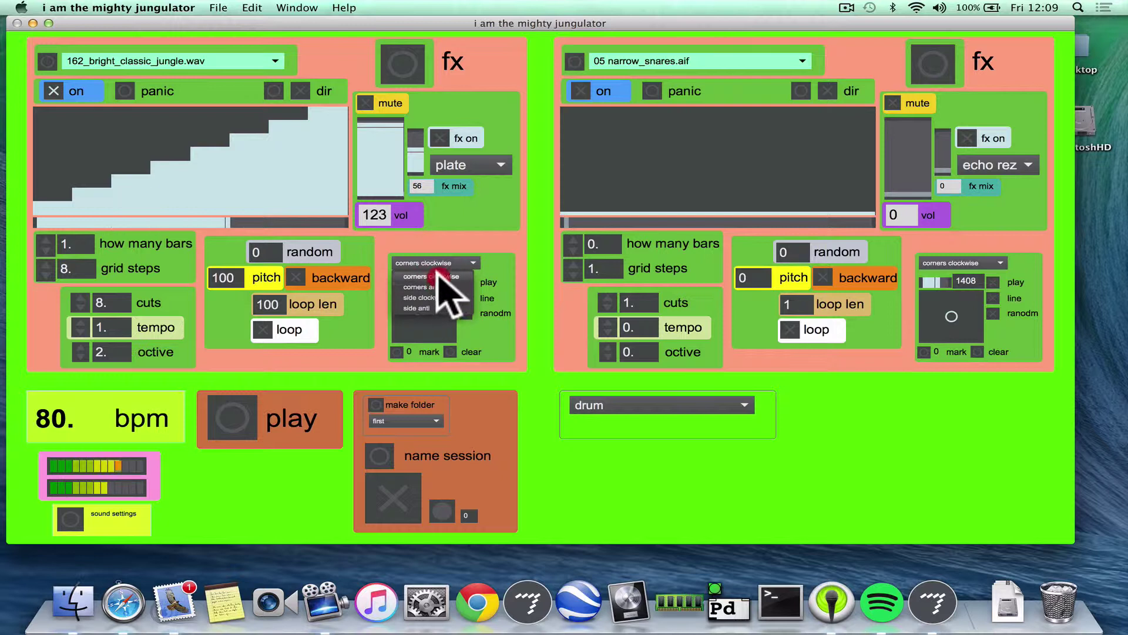
{"action": "left_click", "coordinate": [442, 278]}
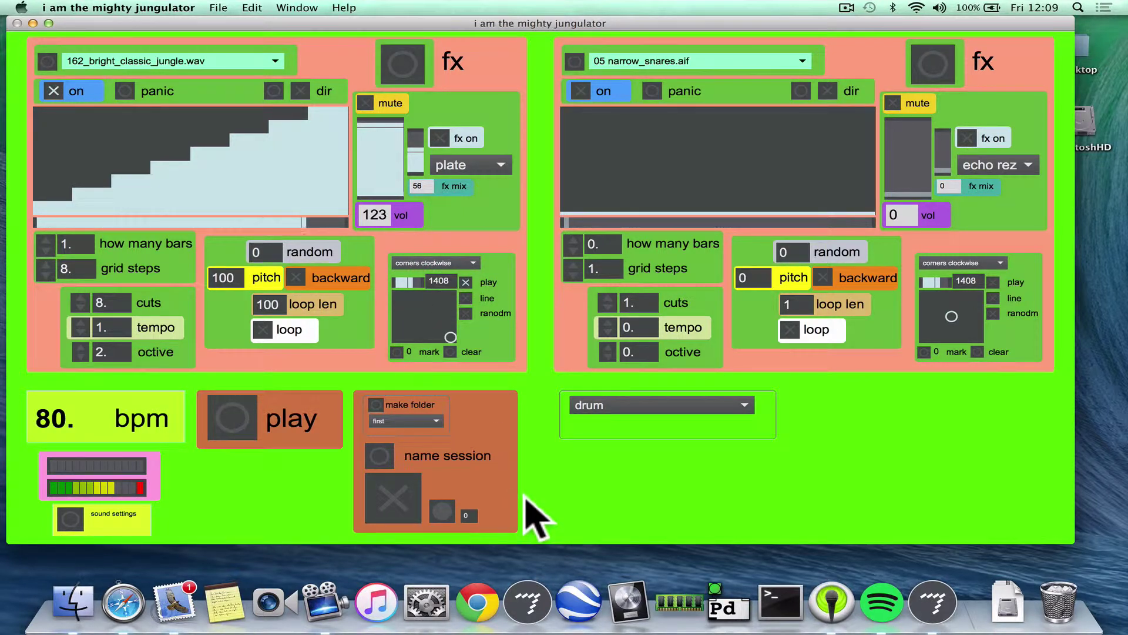
- Try line and random movement for the first player's panning at 176, finishing with the time at 352
{"action": "left_click", "coordinate": [465, 298]}
{"action": "left_click", "coordinate": [407, 281]}
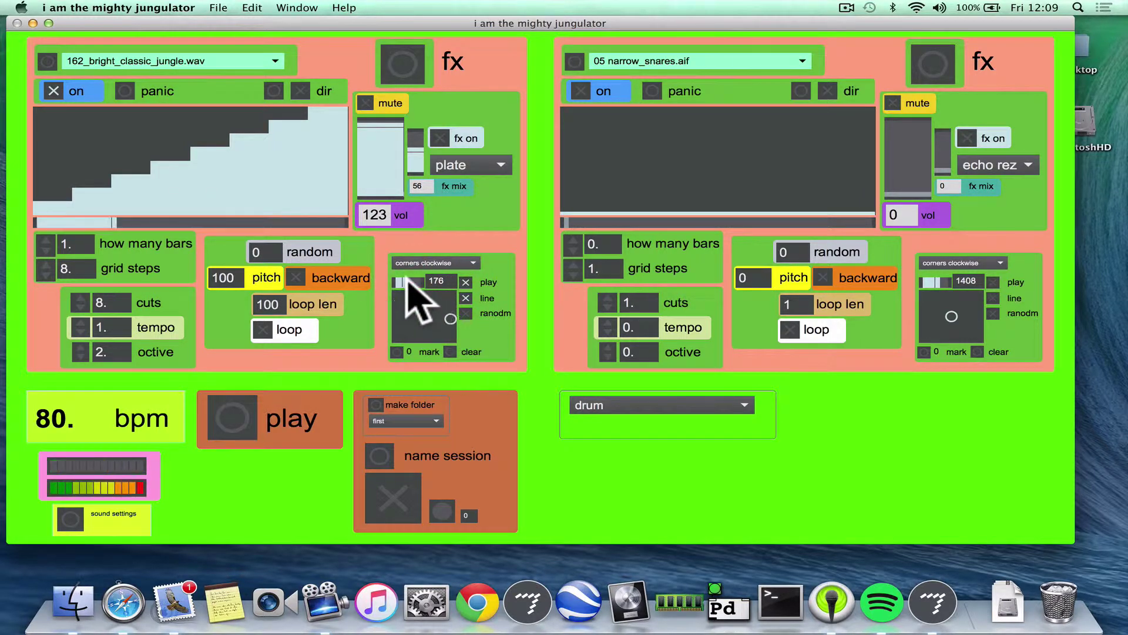
{"action": "left_click", "coordinate": [464, 311]}
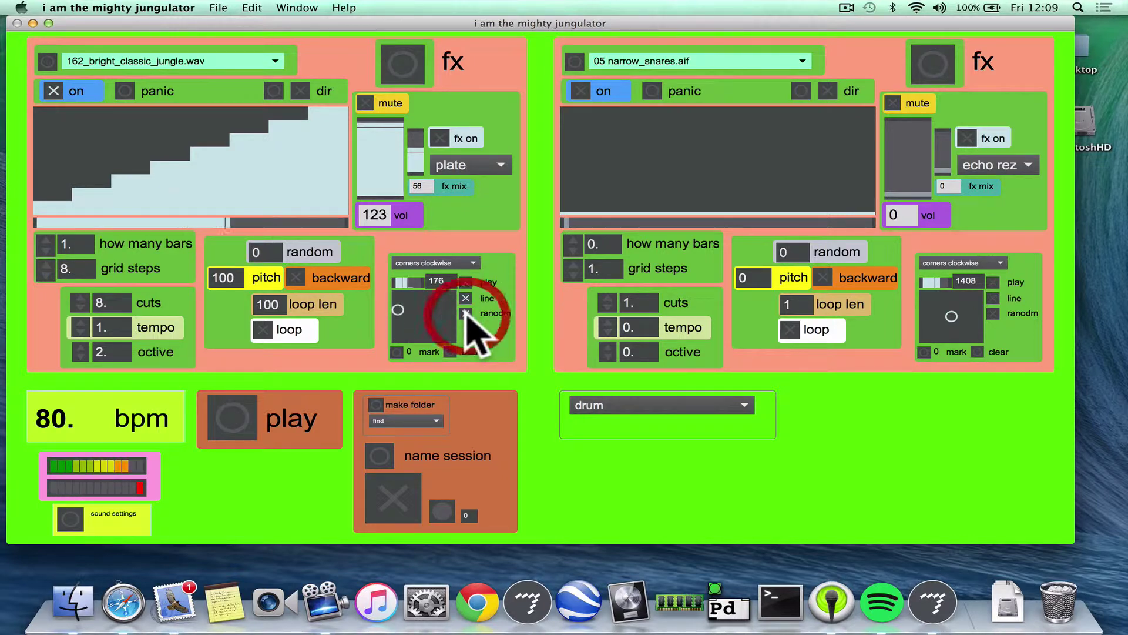
{"action": "left_click", "coordinate": [409, 282]}
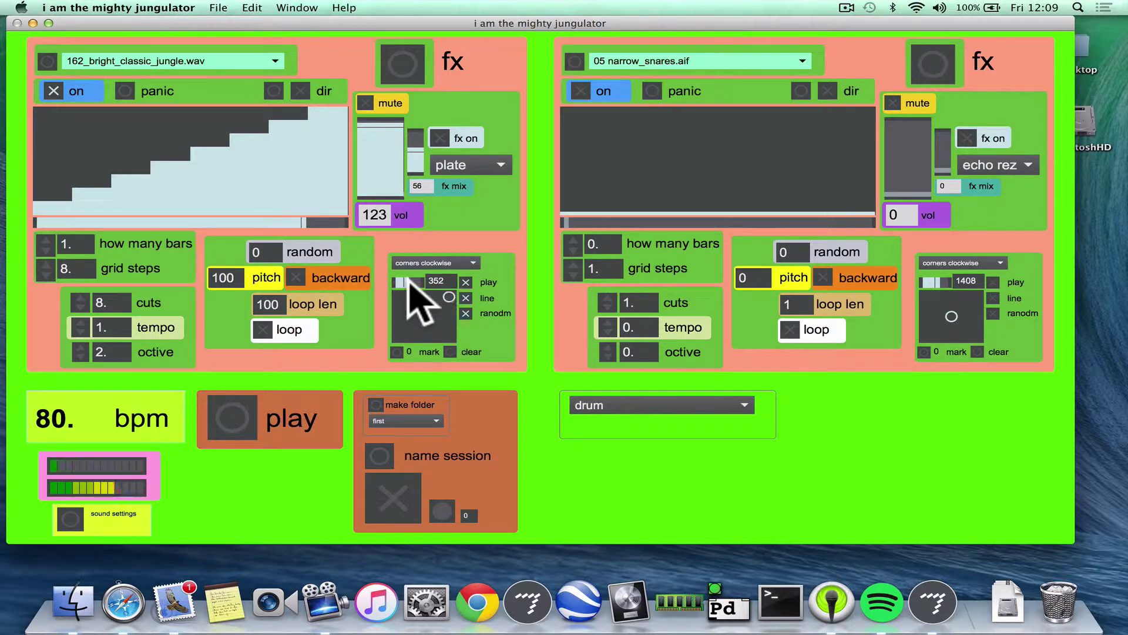
- Turn off line movement and mark three custom panning positions on the first player's pad
{"action": "left_click", "coordinate": [466, 298]}
{"action": "left_click", "coordinate": [411, 317]}
{"action": "left_click", "coordinate": [398, 352]}
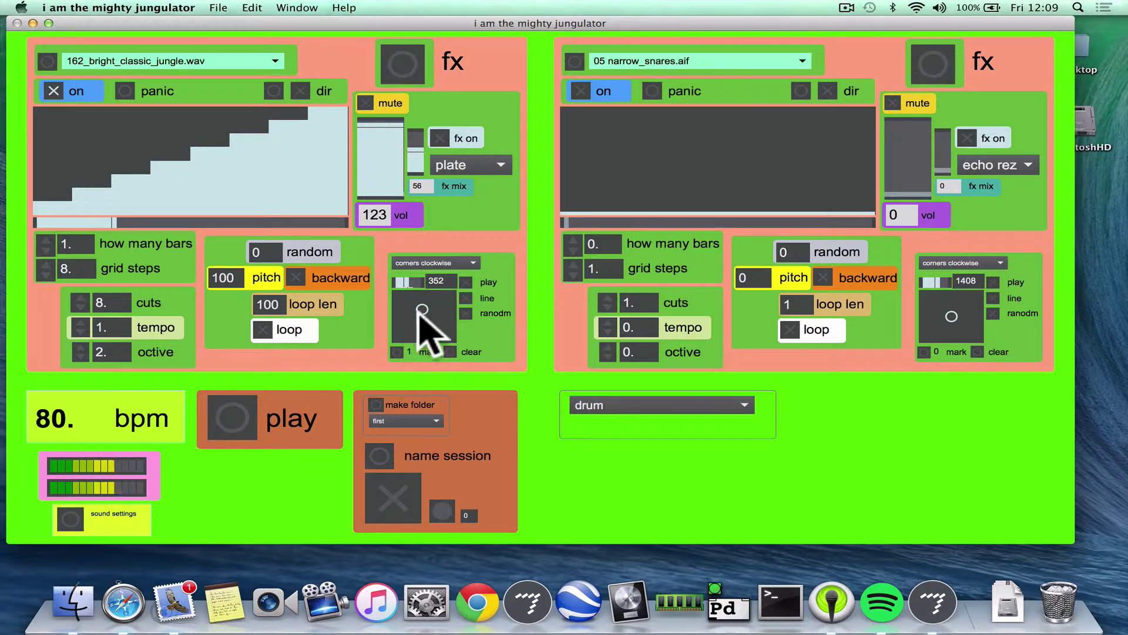
{"action": "left_click", "coordinate": [398, 352]}
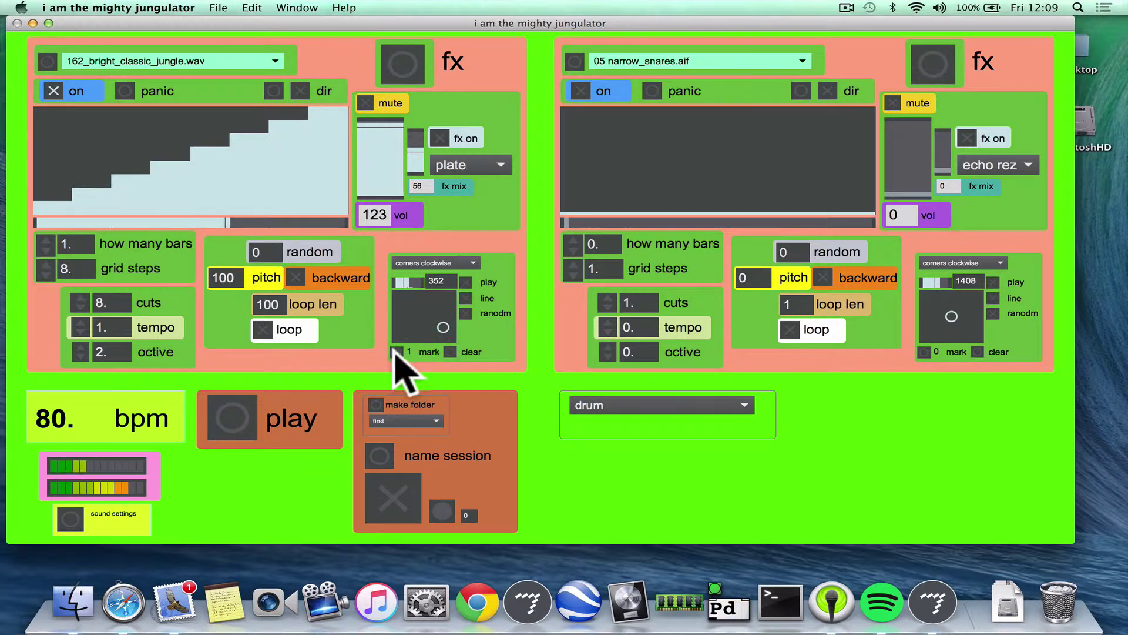
{"action": "left_click", "coordinate": [407, 326]}
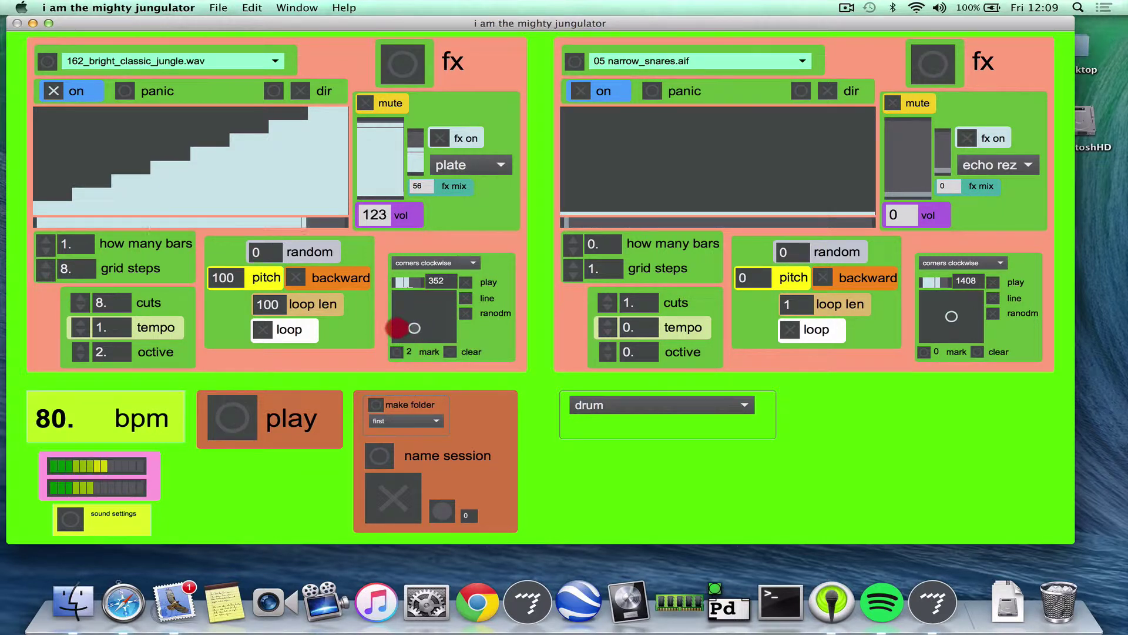
{"action": "left_click", "coordinate": [398, 352]}
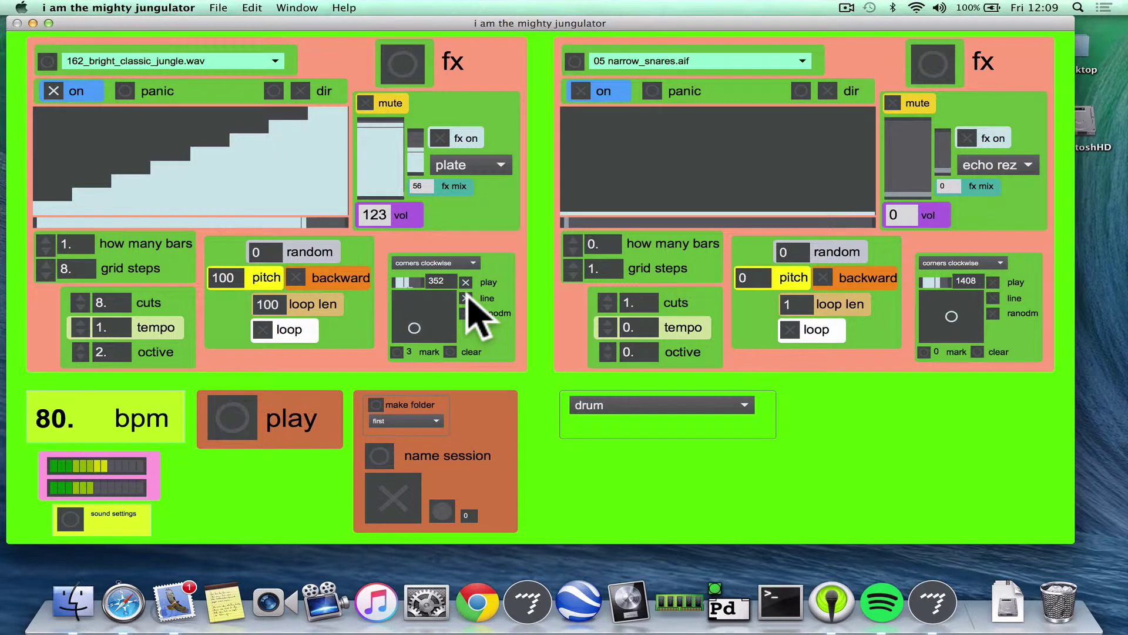
{"action": "left_click", "coordinate": [54, 415]}
{"action": "mouse_move", "coordinate": [55, 418]}
{"action": "left_mouse_down"}
{"action": "mouse_move", "coordinate": [50, 391]}
{"action": "mouse_move", "coordinate": [63, 429]}
{"action": "left_mouse_up"}
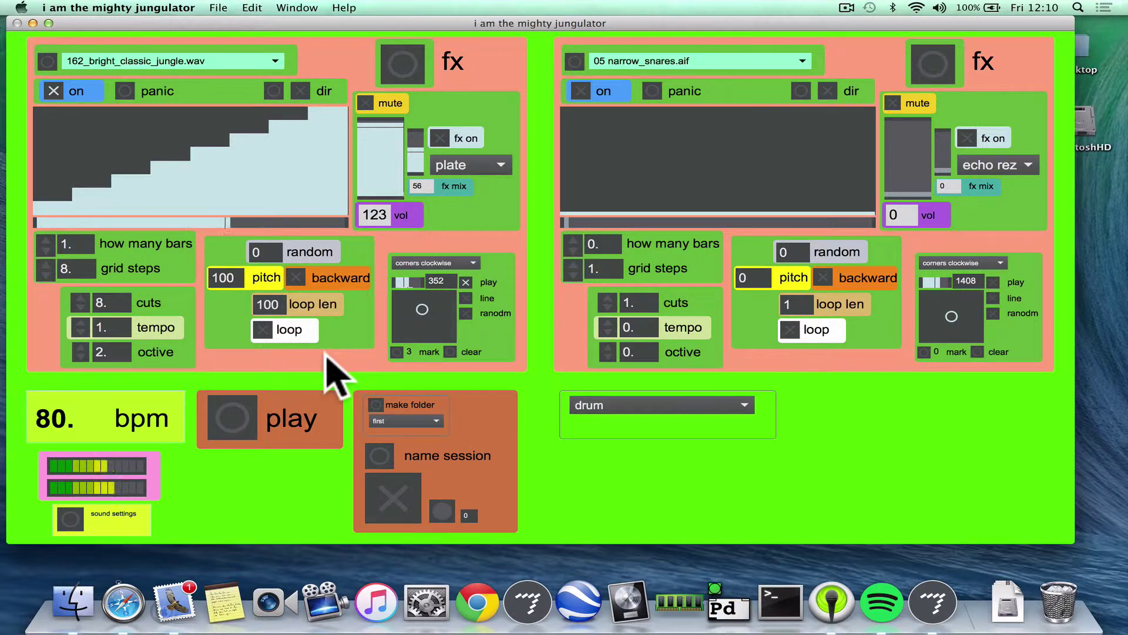
- Open the first player's automation window from backward, enable the backwards sequencer and activate steps in its grid
{"action": "left_click", "coordinate": [340, 276]}
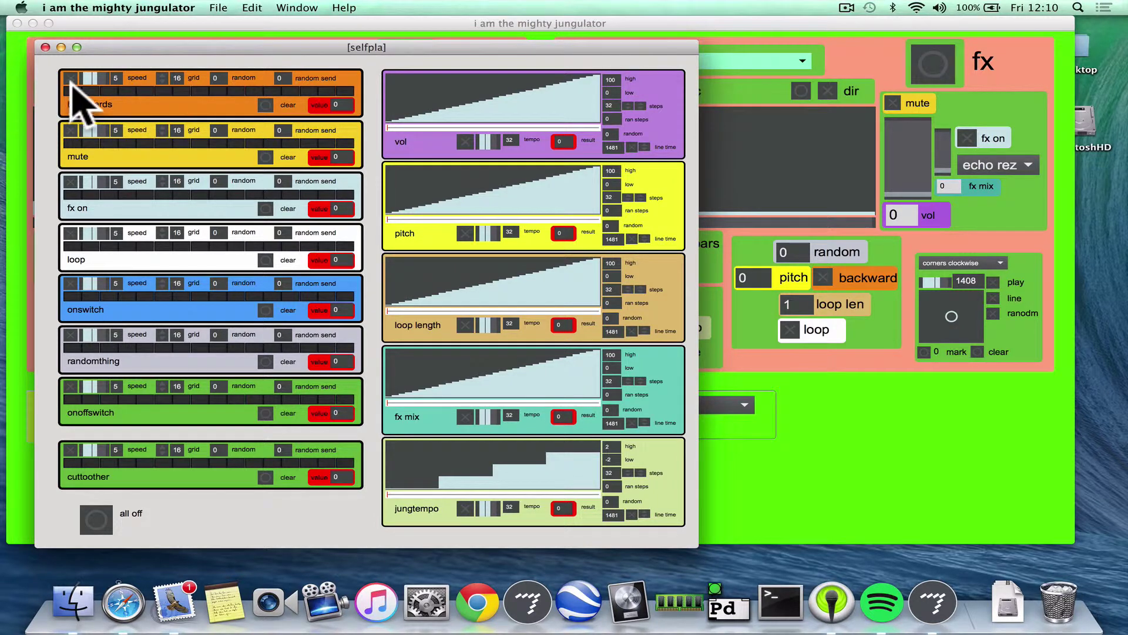
{"action": "left_click", "coordinate": [236, 91]}
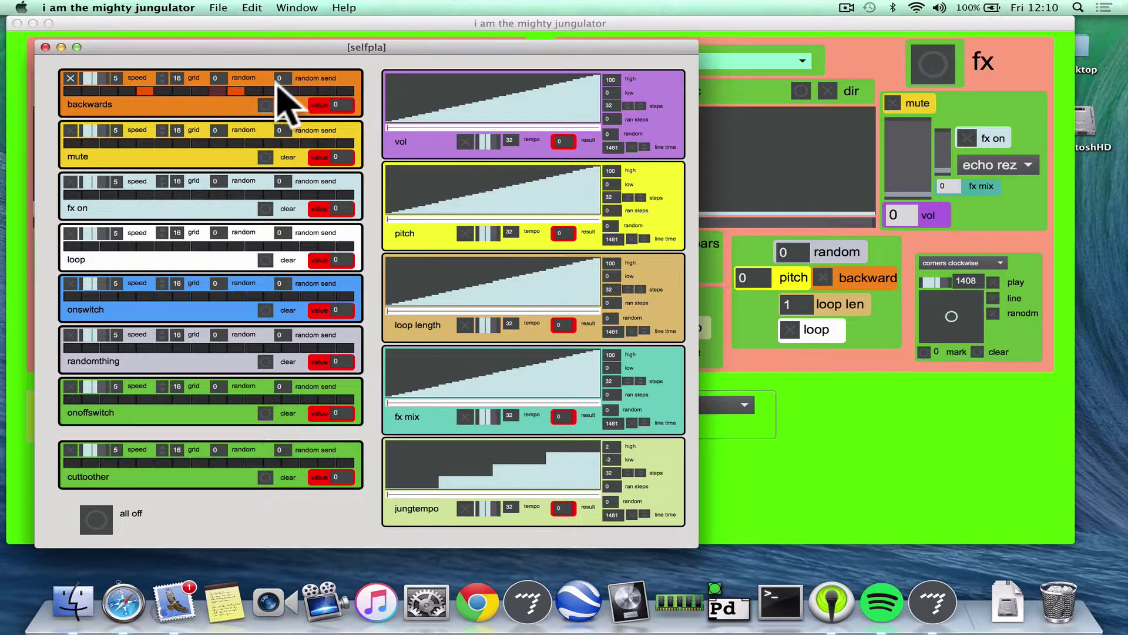
- Try the backwards sequencer's random at 97, return it to 0, and set its speed to 3 and grid to 7
{"action": "left_click_drag", "start_coordinate": [218, 78], "coordinate": [216, 23]}
{"action": "left_click", "coordinate": [96, 78]}
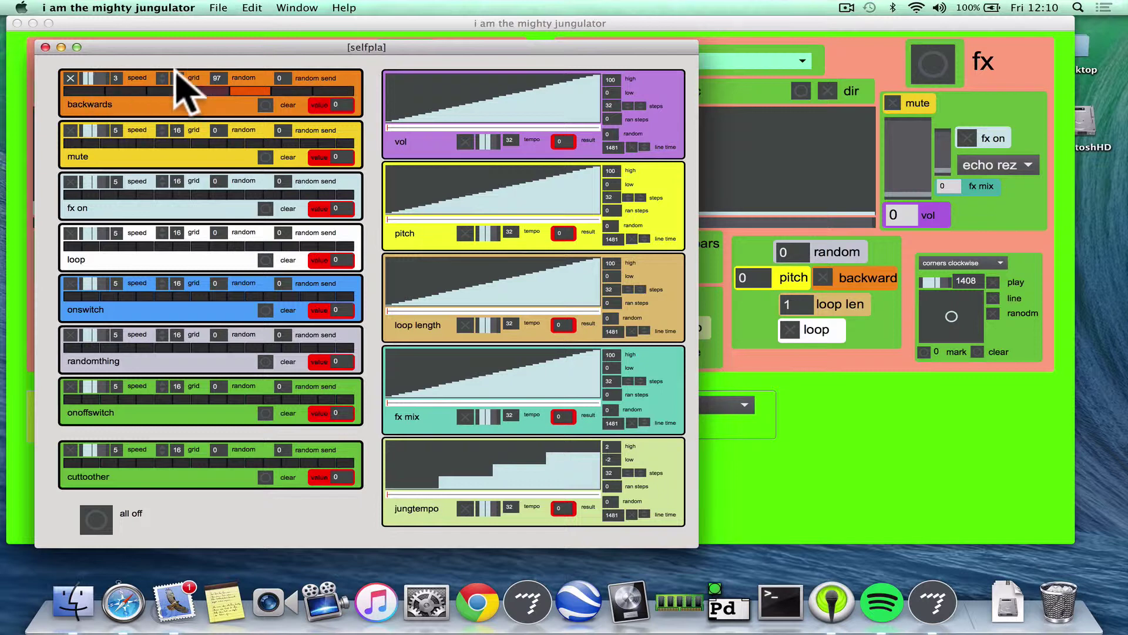
{"action": "left_click", "coordinate": [216, 77]}
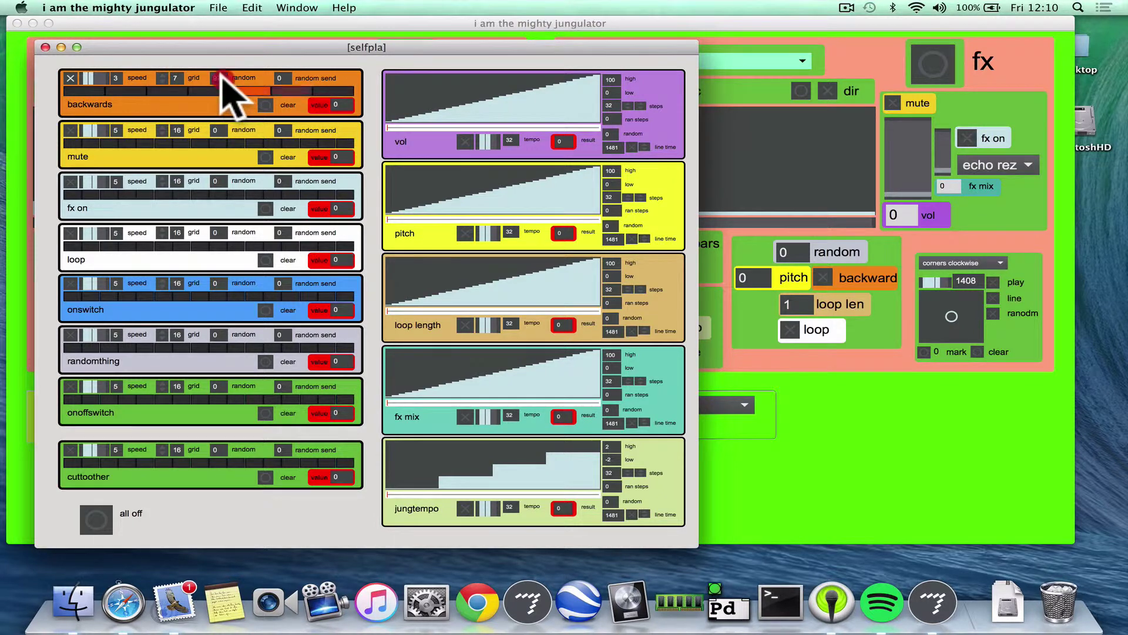
- Set the backwards sequencer's random send to 24 and close the automation window
{"action": "left_click", "coordinate": [280, 77]}
{"action": "mouse_move", "coordinate": [281, 78]}
{"action": "left_mouse_down"}
{"action": "mouse_move", "coordinate": [282, 61]}
{"action": "mouse_move", "coordinate": [280, 70]}
{"action": "left_mouse_up"}
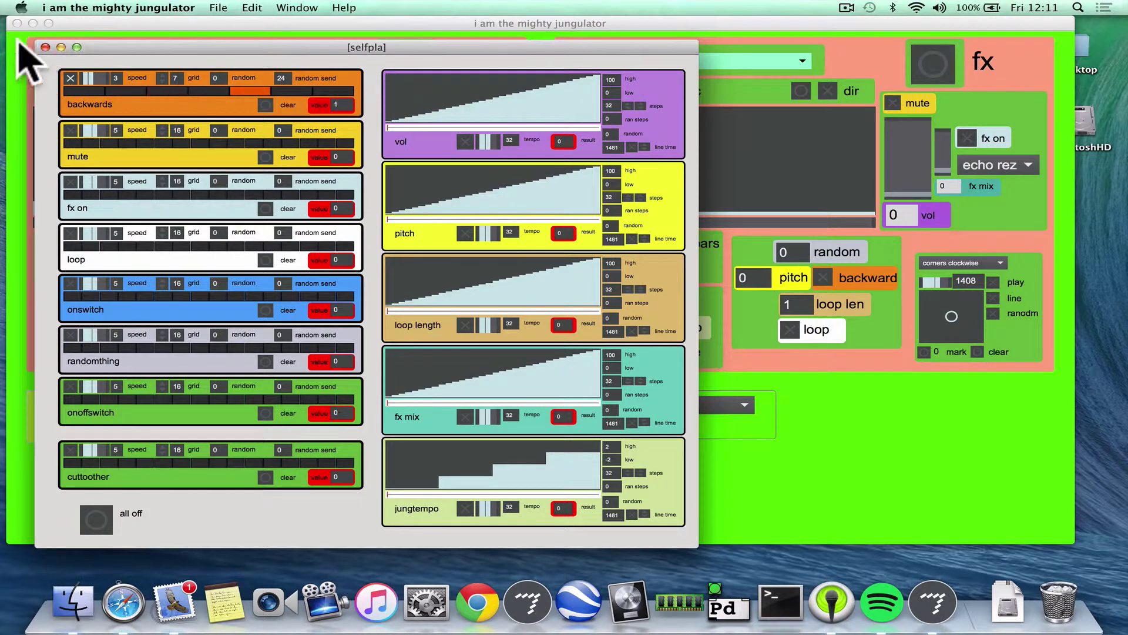
{"action": "left_click_drag", "start_coordinate": [40, 54], "coordinate": [42, 53]}
{"action": "left_click", "coordinate": [47, 47]}
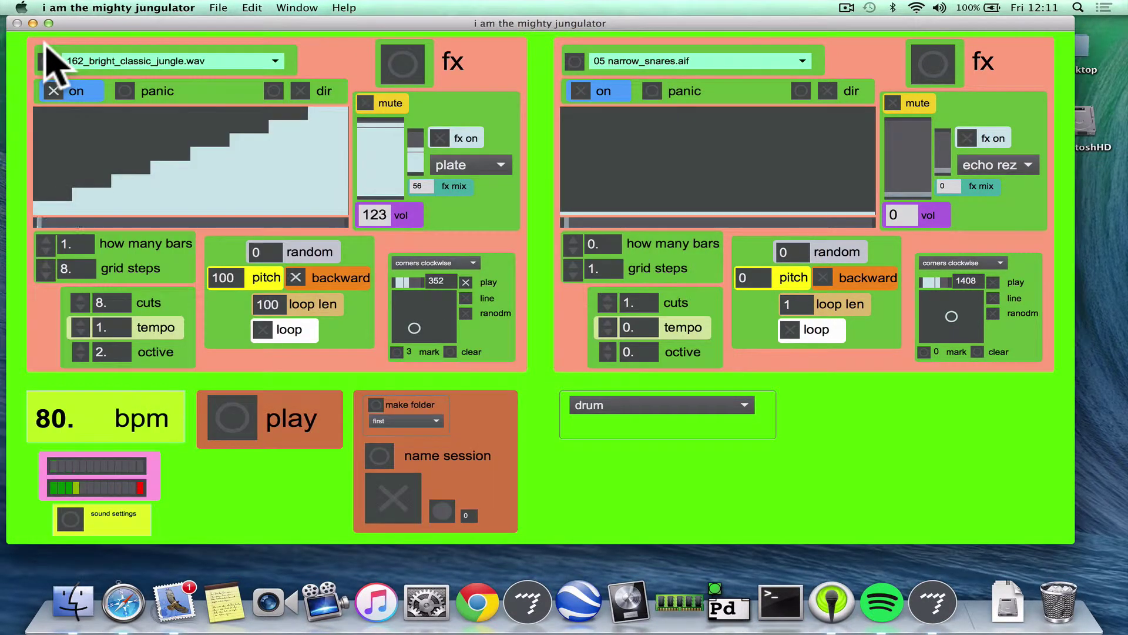
- Reopen the automation window from pitch, run the pitch sequencer and draw a wavy curve in its graph
{"action": "left_click", "coordinate": [264, 279]}
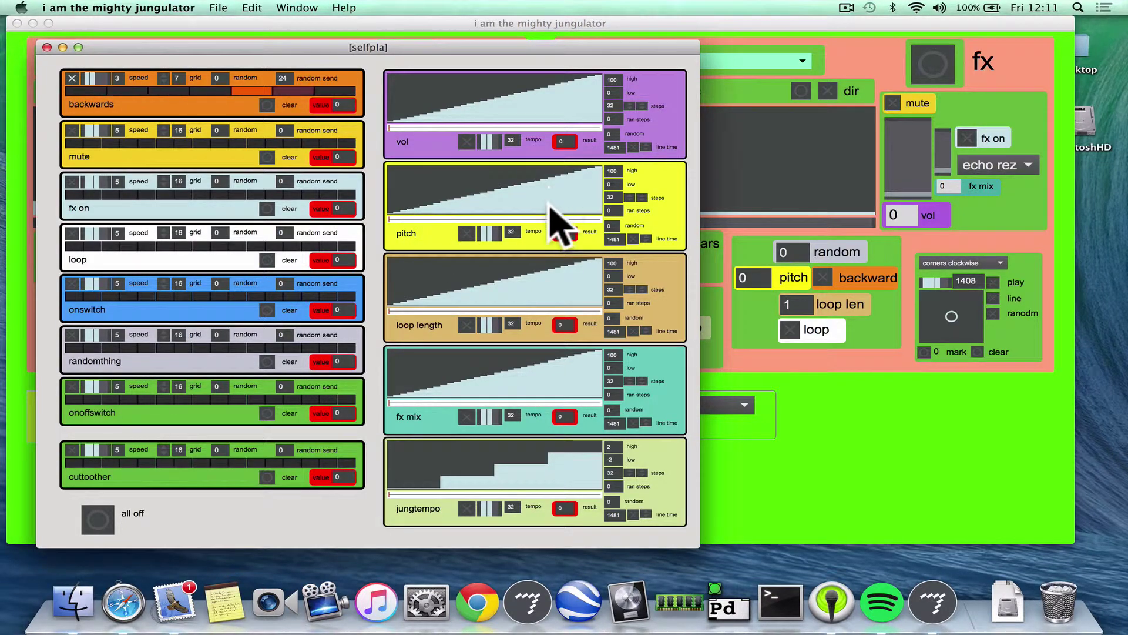
{"action": "left_click", "coordinate": [467, 234]}
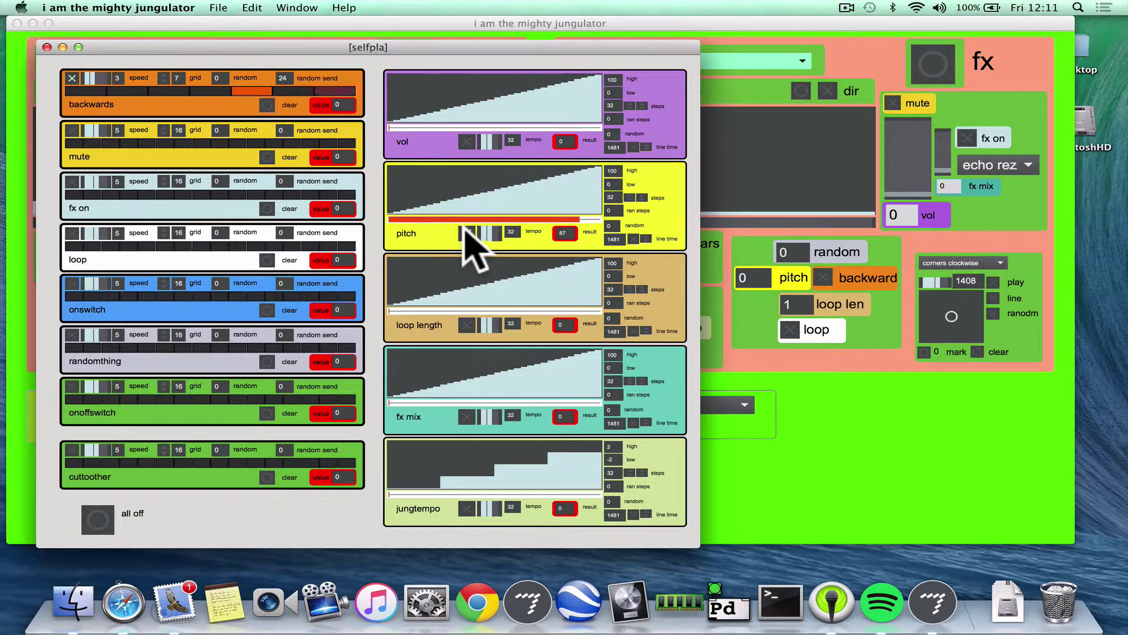
{"action": "mouse_move", "coordinate": [595, 218]}
{"action": "left_mouse_down"}
{"action": "mouse_move", "coordinate": [495, 174]}
{"action": "mouse_move", "coordinate": [447, 195]}
{"action": "mouse_move", "coordinate": [423, 176]}
{"action": "mouse_move", "coordinate": [453, 187]}
{"action": "mouse_move", "coordinate": [389, 181]}
{"action": "left_mouse_up"}
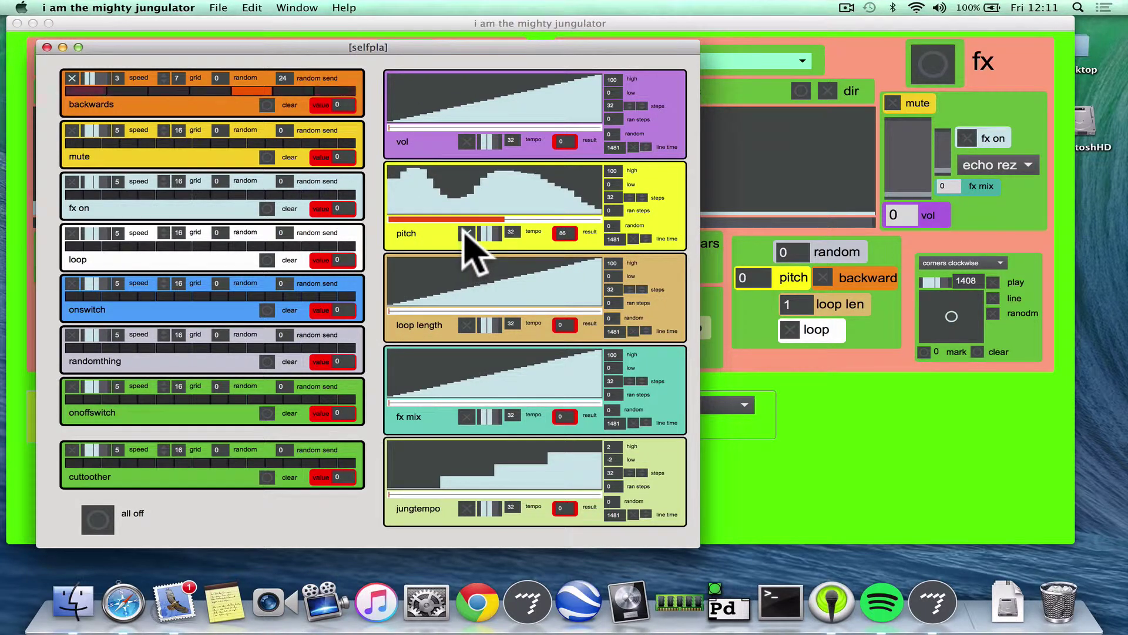
- Return to the main window, switch off the first player's backward and reset that player with panic
{"action": "left_click", "coordinate": [243, 38]}
{"action": "left_click", "coordinate": [300, 275]}
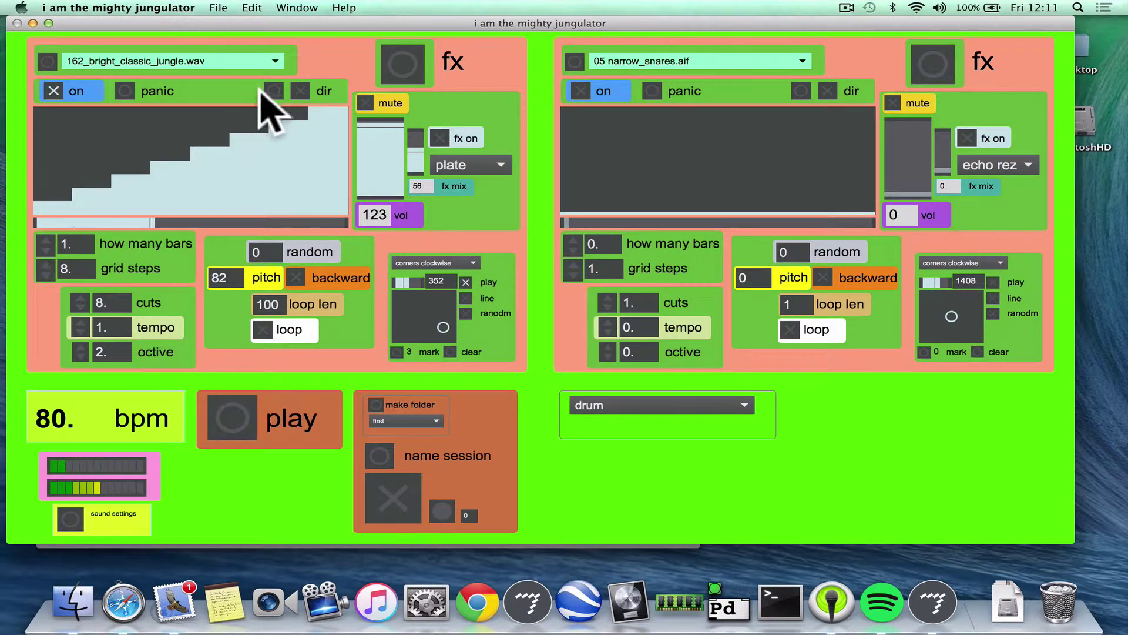
{"action": "left_click", "coordinate": [130, 91]}
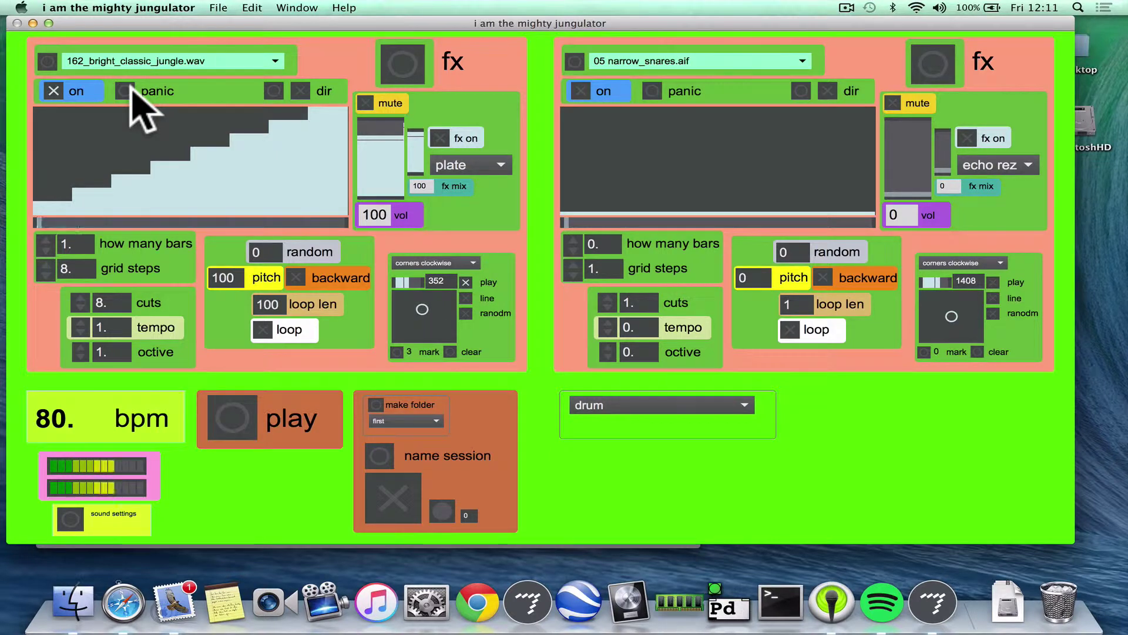
- Reopen the first player's automation window, draw a wavy loop length curve, run that sequencer, and move the window clear of the player
{"action": "left_click", "coordinate": [352, 277]}
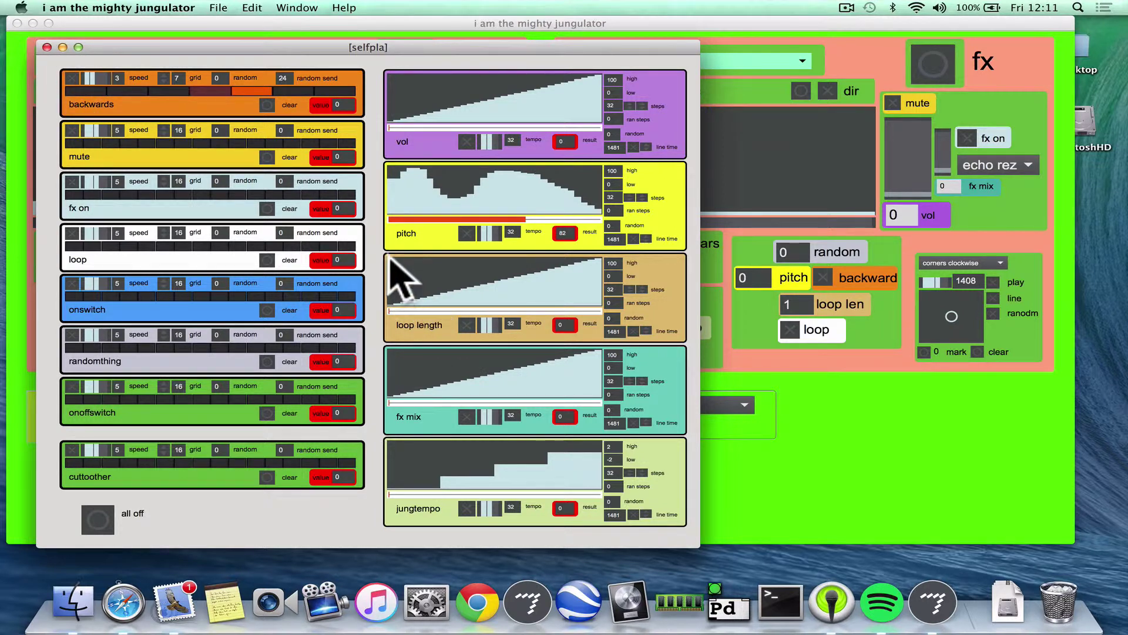
{"action": "mouse_move", "coordinate": [399, 272]}
{"action": "left_mouse_down"}
{"action": "mouse_move", "coordinate": [461, 279]}
{"action": "mouse_move", "coordinate": [535, 250]}
{"action": "mouse_move", "coordinate": [579, 276]}
{"action": "mouse_move", "coordinate": [608, 267]}
{"action": "mouse_move", "coordinate": [599, 271]}
{"action": "left_mouse_up"}
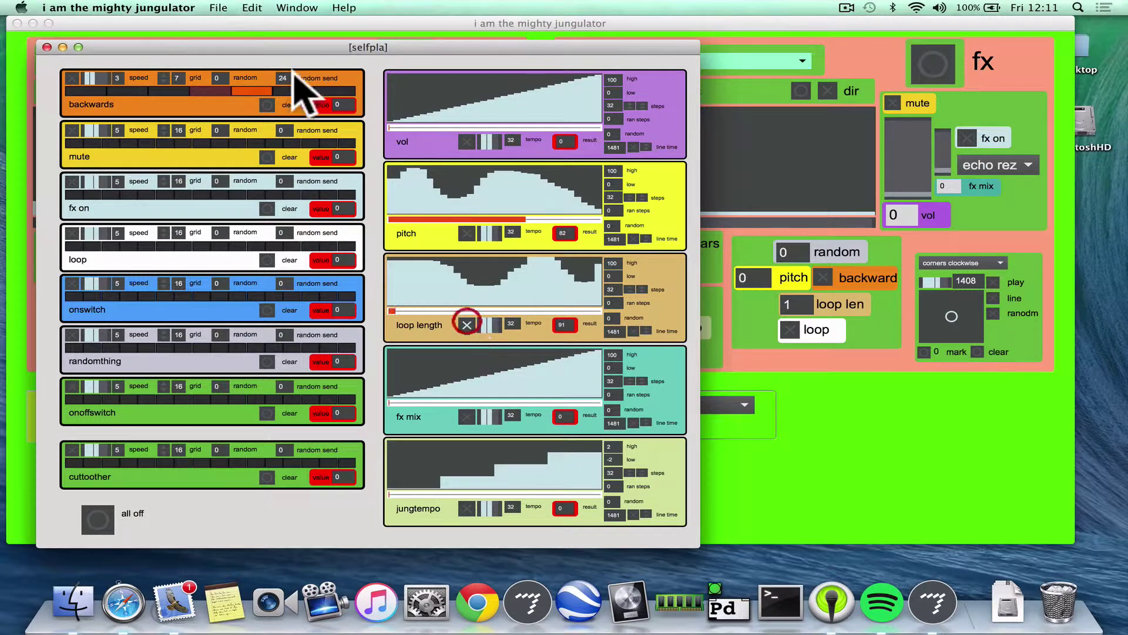
{"action": "left_click_drag", "start_coordinate": [262, 48], "coordinate": [918, 26]}
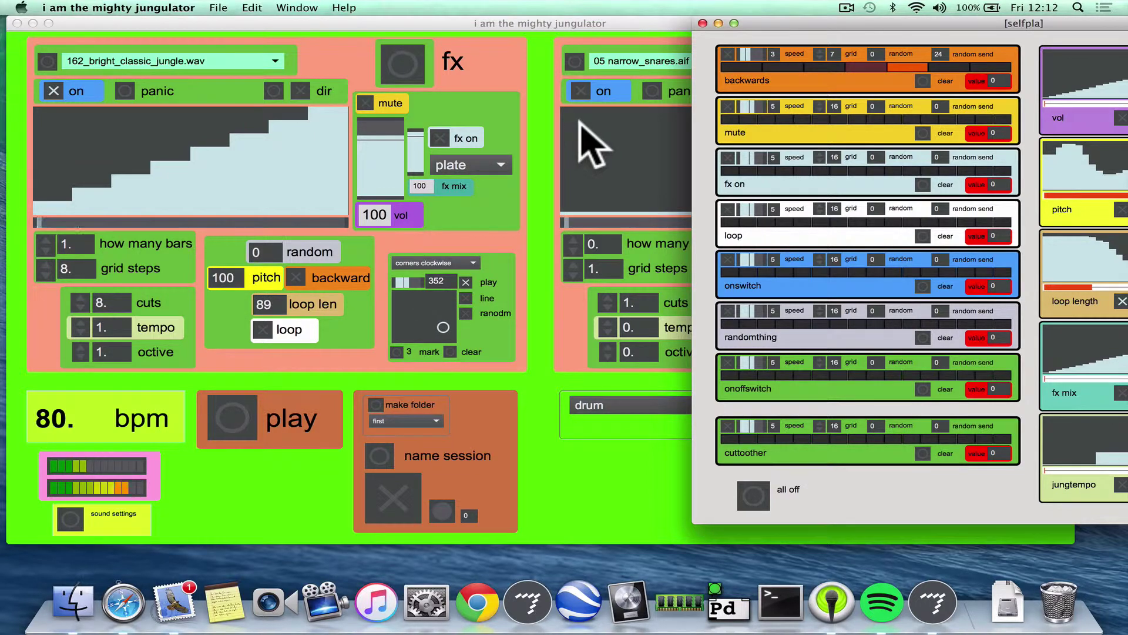
- Move the automation window back, stop the loop length sequencer and reset the first player with panic
{"action": "left_click_drag", "start_coordinate": [861, 24], "coordinate": [347, 133]}
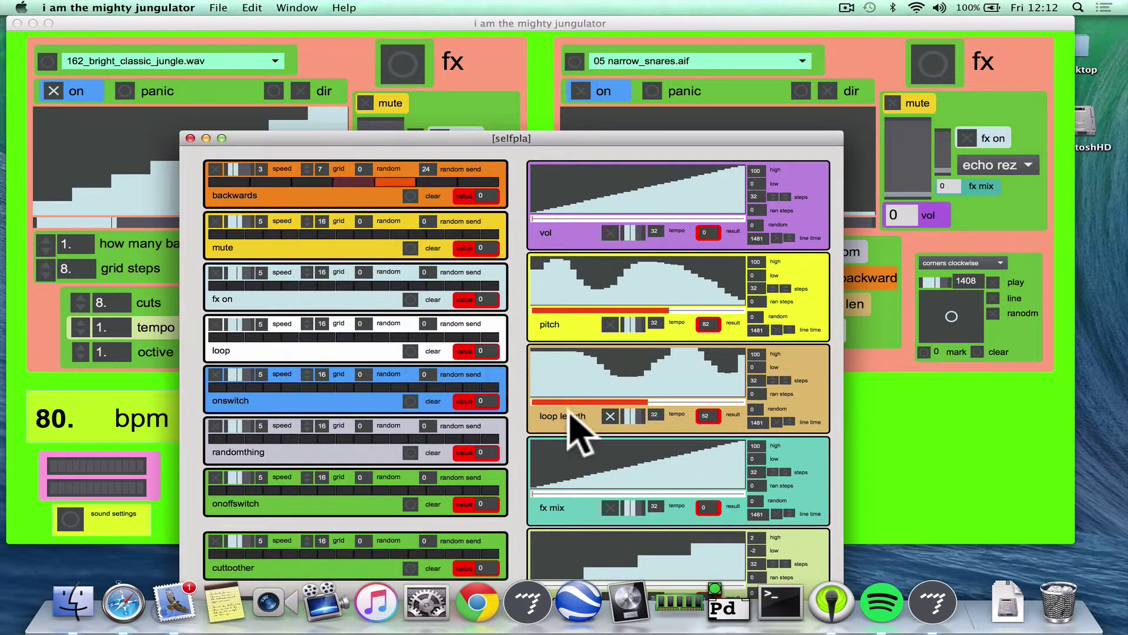
{"action": "left_click", "coordinate": [611, 415]}
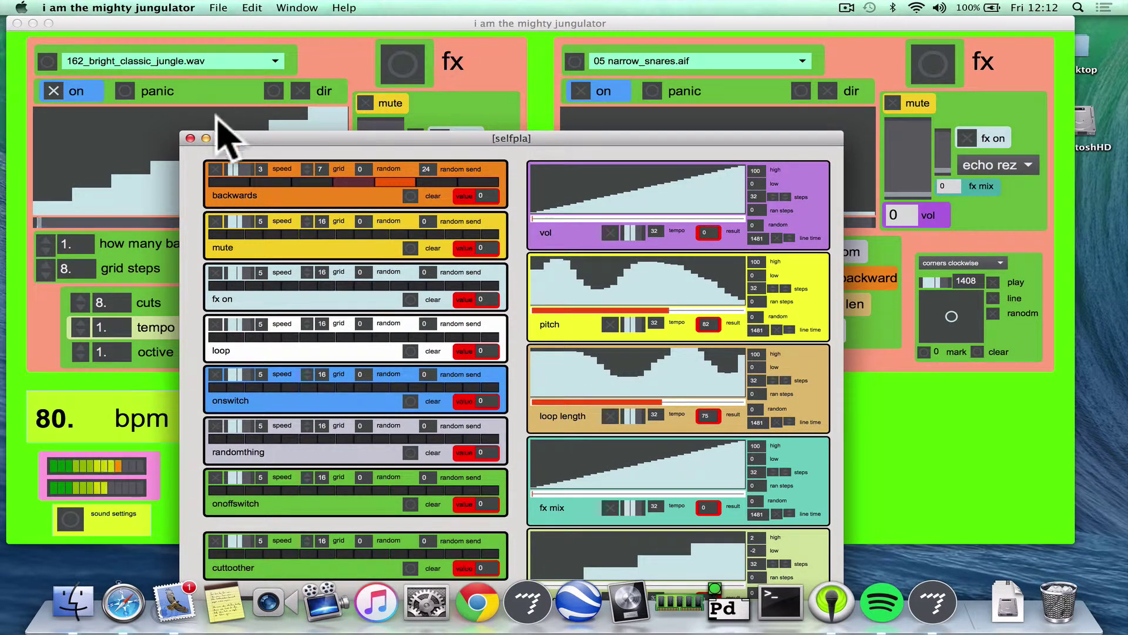
{"action": "left_click", "coordinate": [125, 89]}
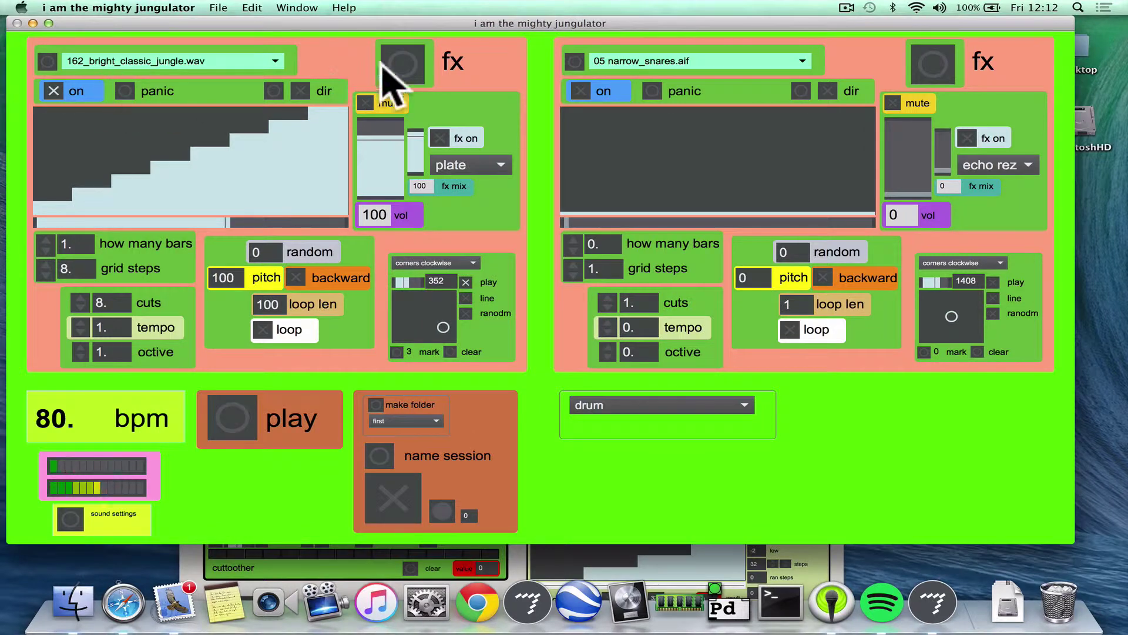
- Load 05 narrow_snares.aif into the second player, switch it on and raise its volume to 127
{"action": "left_click", "coordinate": [628, 62]}
{"action": "left_click", "coordinate": [629, 78]}
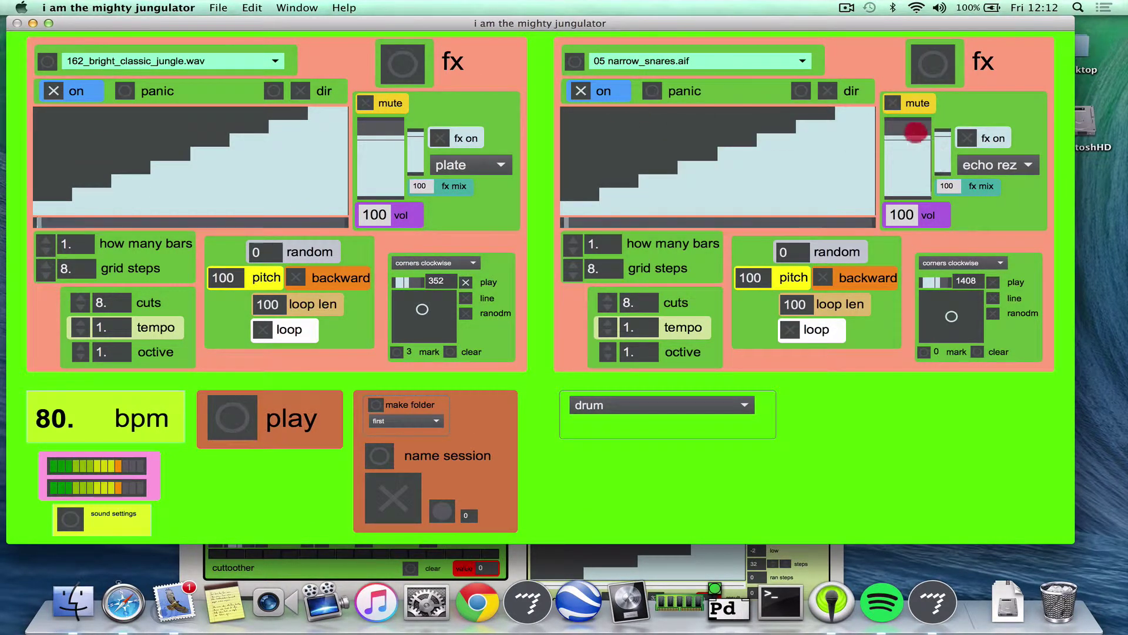
{"action": "left_click_drag", "start_coordinate": [912, 125], "coordinate": [918, 111]}
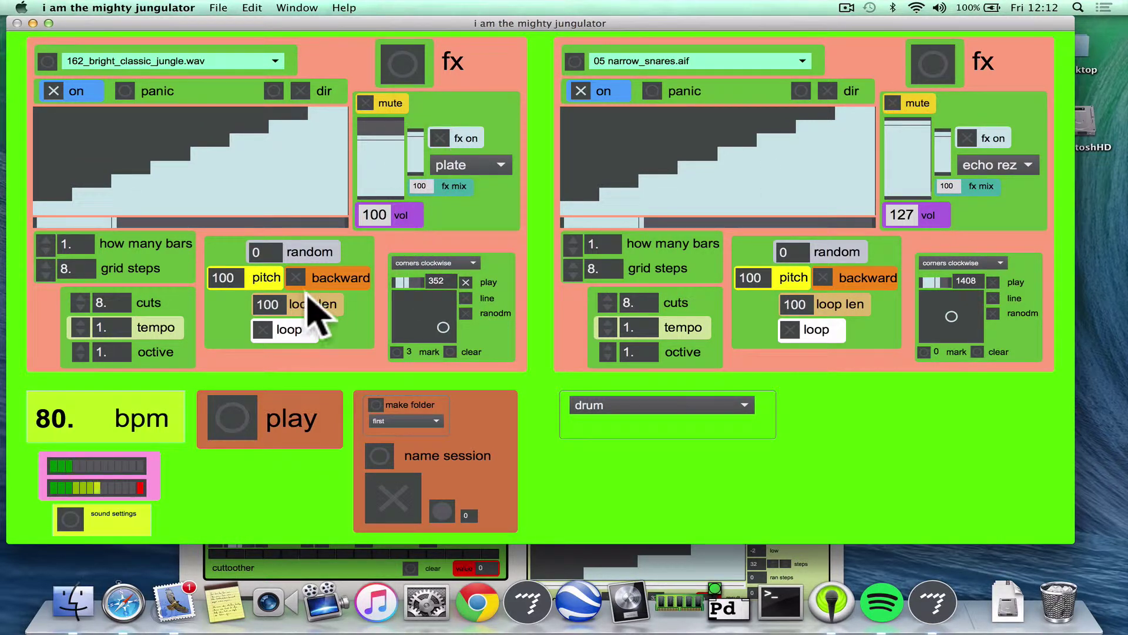
- In the first player's automation window, activate the last four cuttoother steps, enable that sequencer and set its random send to 64
{"action": "left_click", "coordinate": [399, 103]}
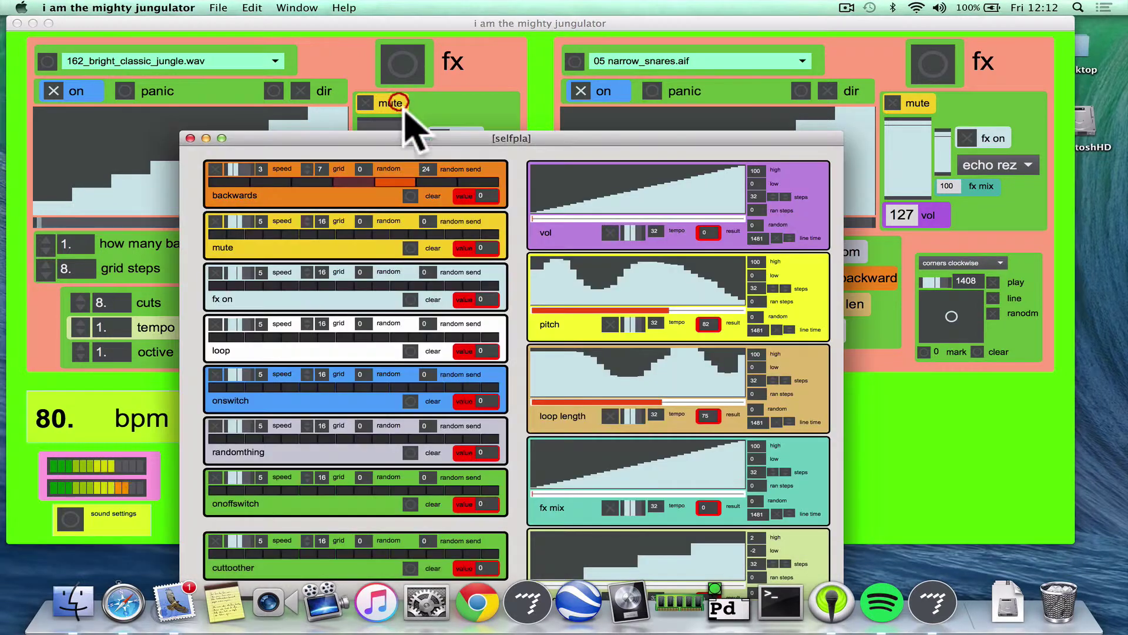
{"action": "left_click_drag", "start_coordinate": [471, 136], "coordinate": [495, 21]}
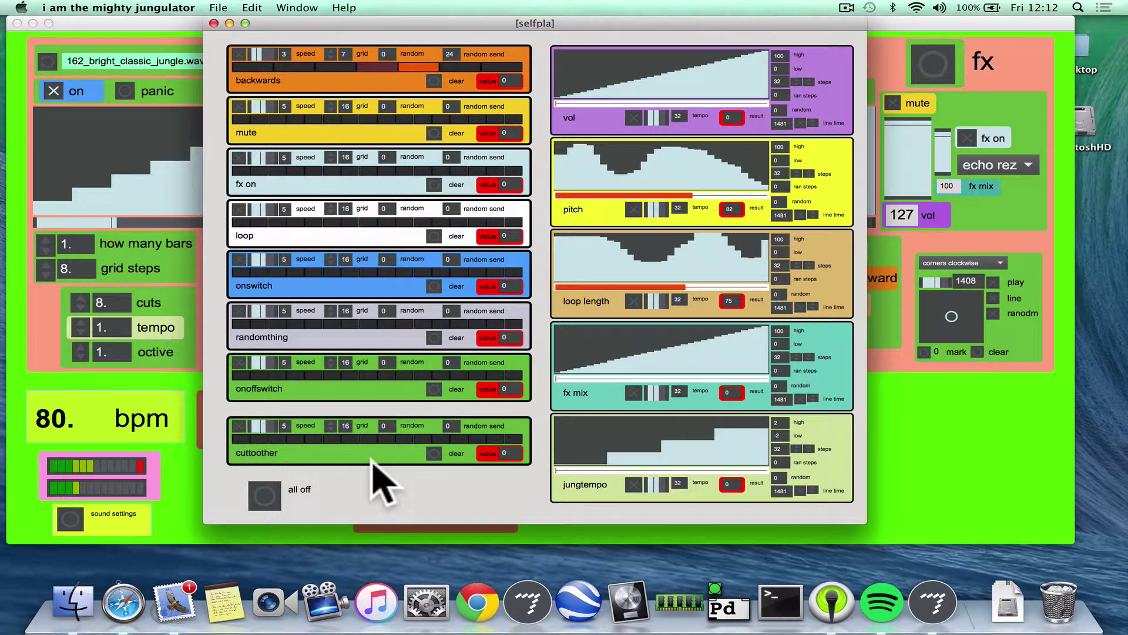
{"action": "left_click_drag", "start_coordinate": [510, 438], "coordinate": [465, 444]}
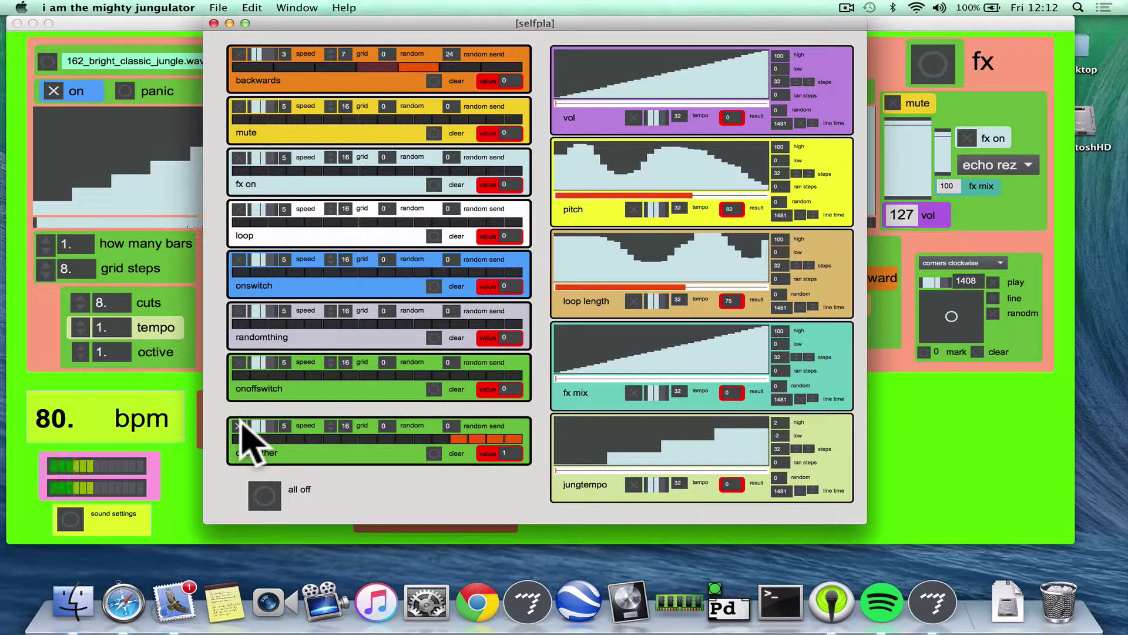
{"action": "left_click", "coordinate": [239, 425]}
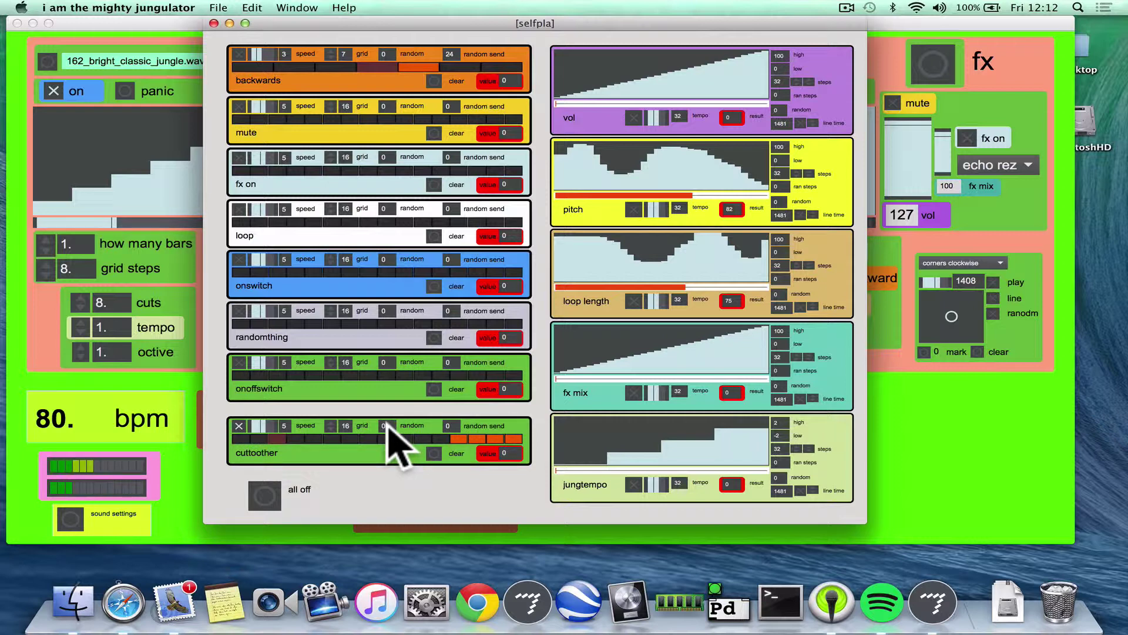
{"action": "left_click_drag", "start_coordinate": [452, 428], "coordinate": [451, 388]}
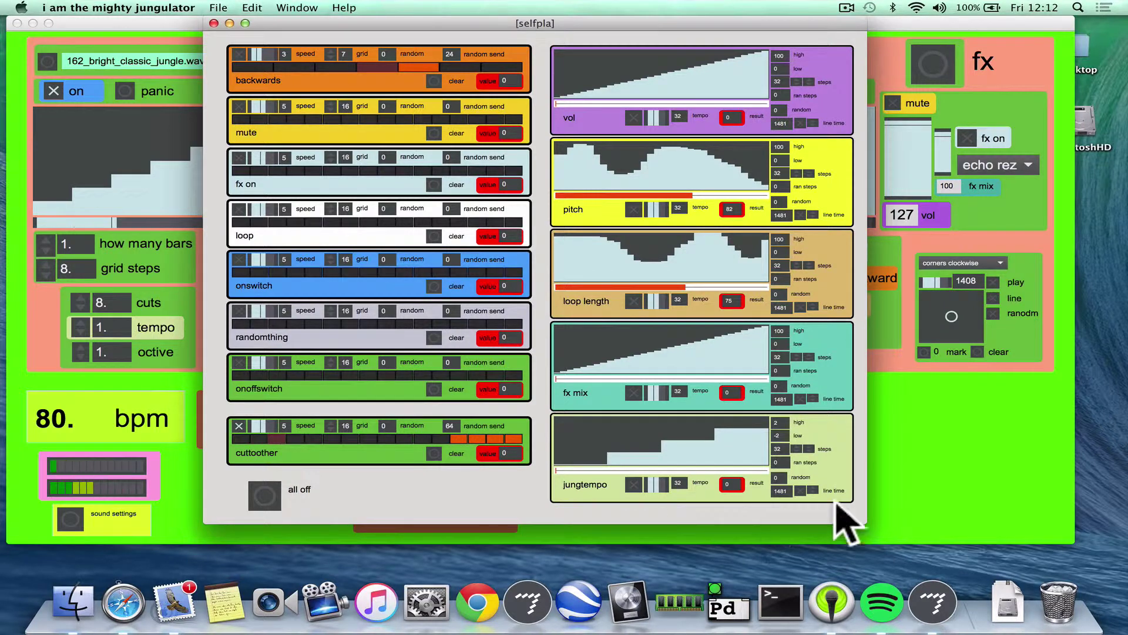
- Choose the folder first in the main window, name the session basiccut and record the output
{"action": "left_click", "coordinate": [968, 462]}
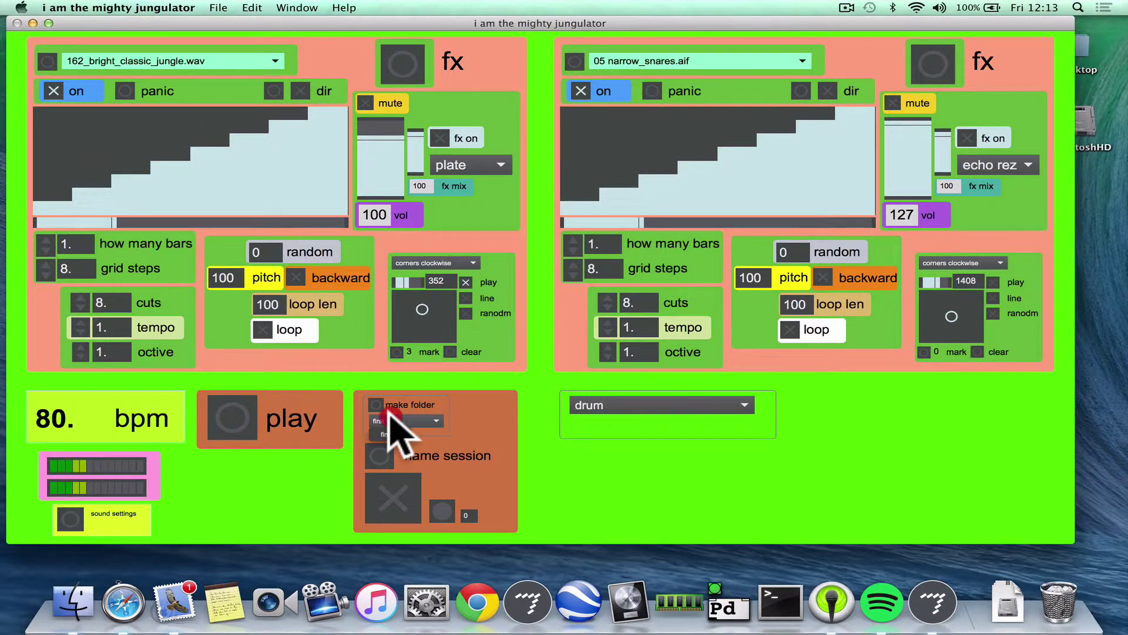
{"action": "left_click", "coordinate": [388, 434]}
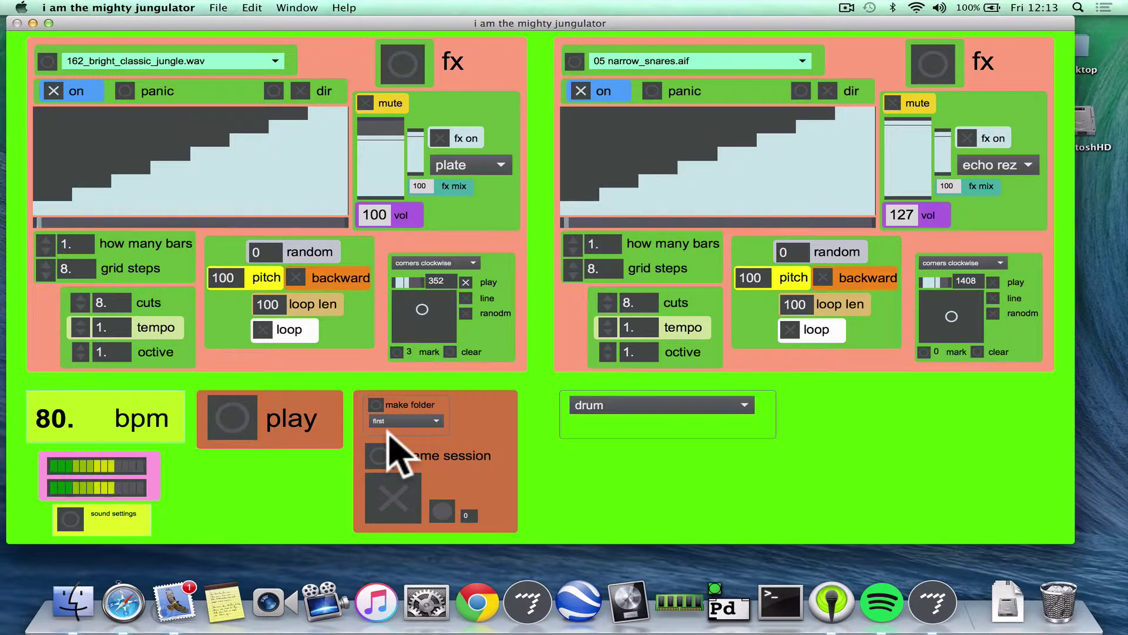
{"action": "left_click", "coordinate": [379, 456]}
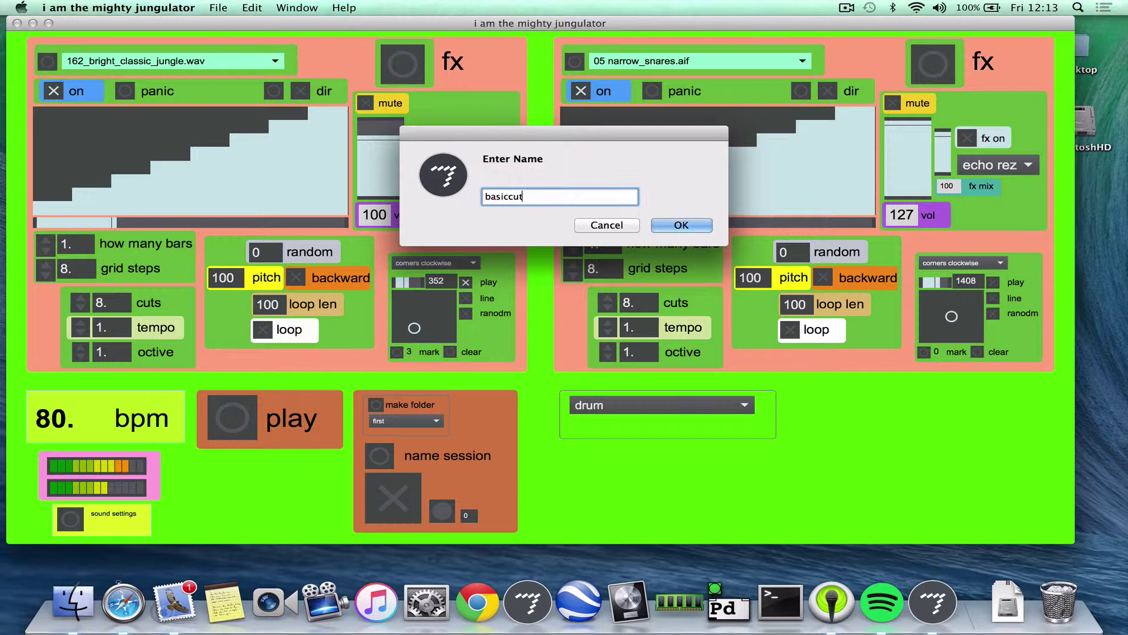
{"action": "key", "text": "Return"}
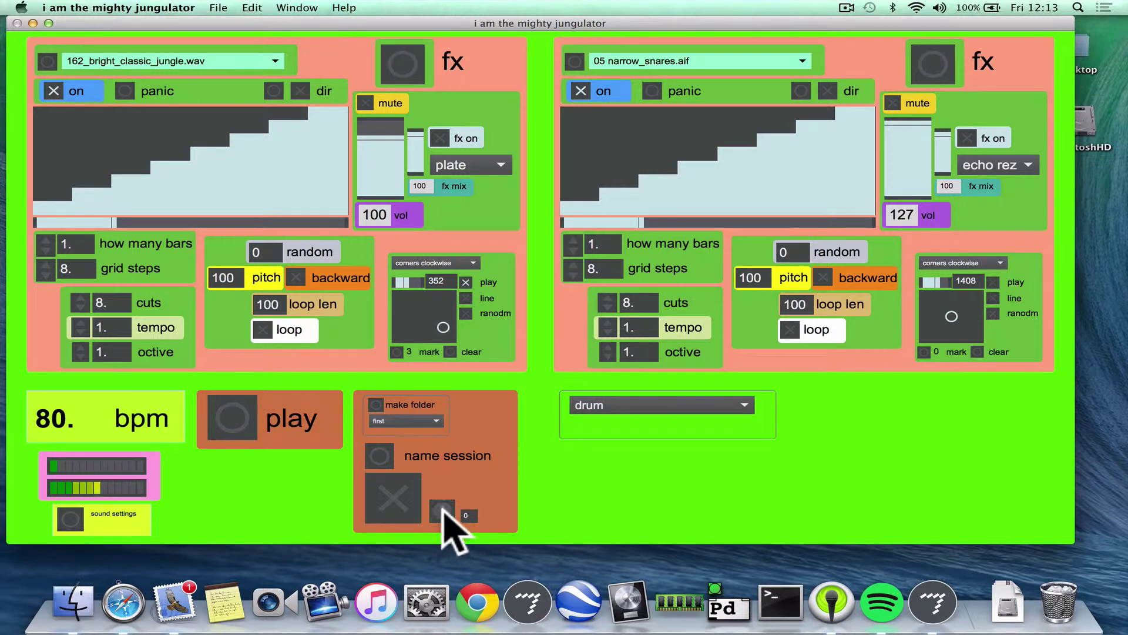
{"action": "left_click", "coordinate": [390, 500]}
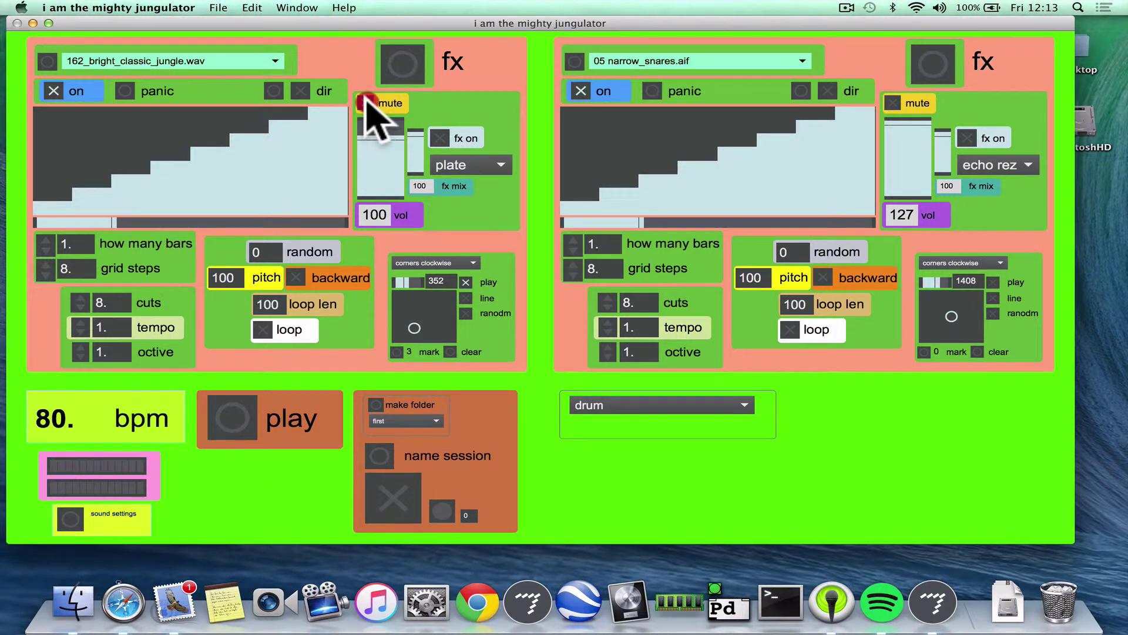
- Mute the first player, lower the second player's volume to 0, and open the play window, moving its first slots fully into view
{"action": "left_click", "coordinate": [365, 104]}
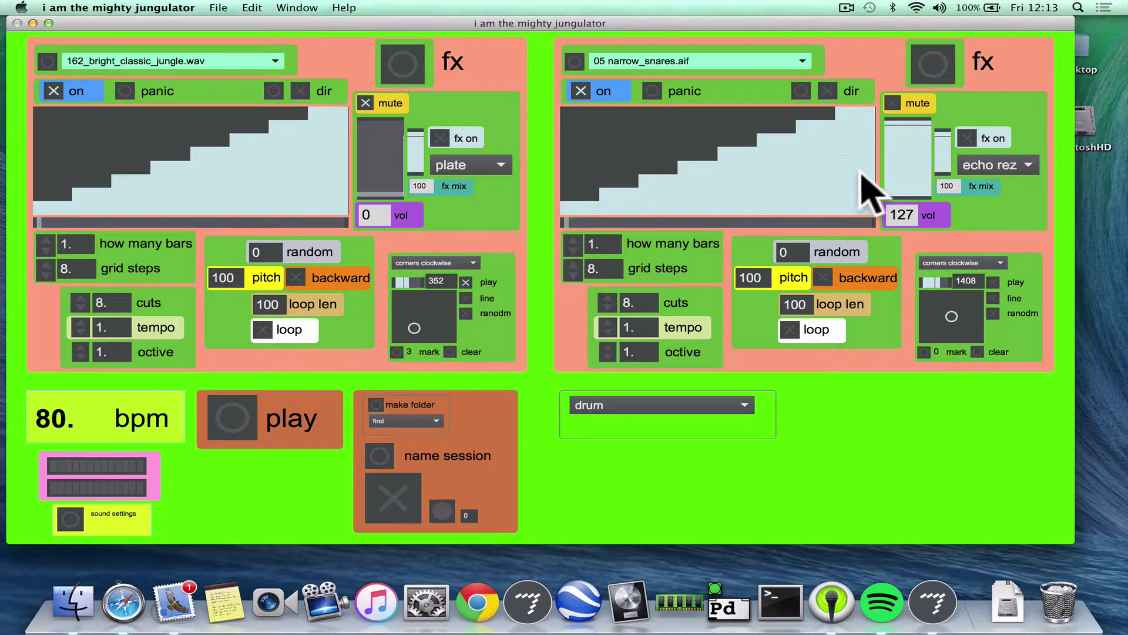
{"action": "left_click_drag", "start_coordinate": [908, 176], "coordinate": [911, 202]}
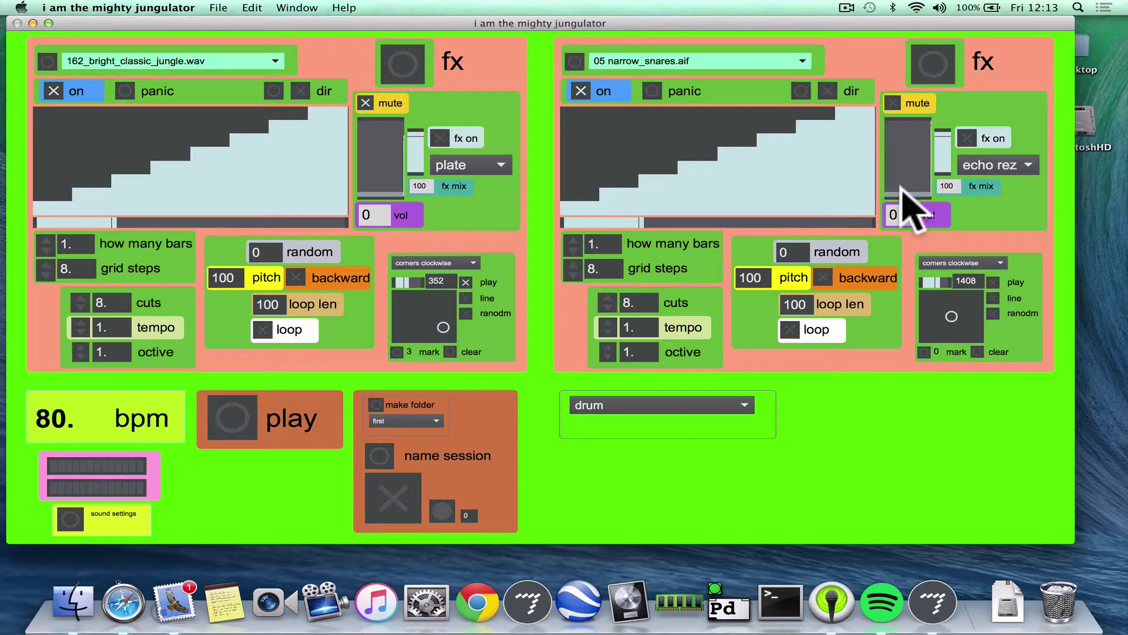
{"action": "left_click", "coordinate": [239, 414]}
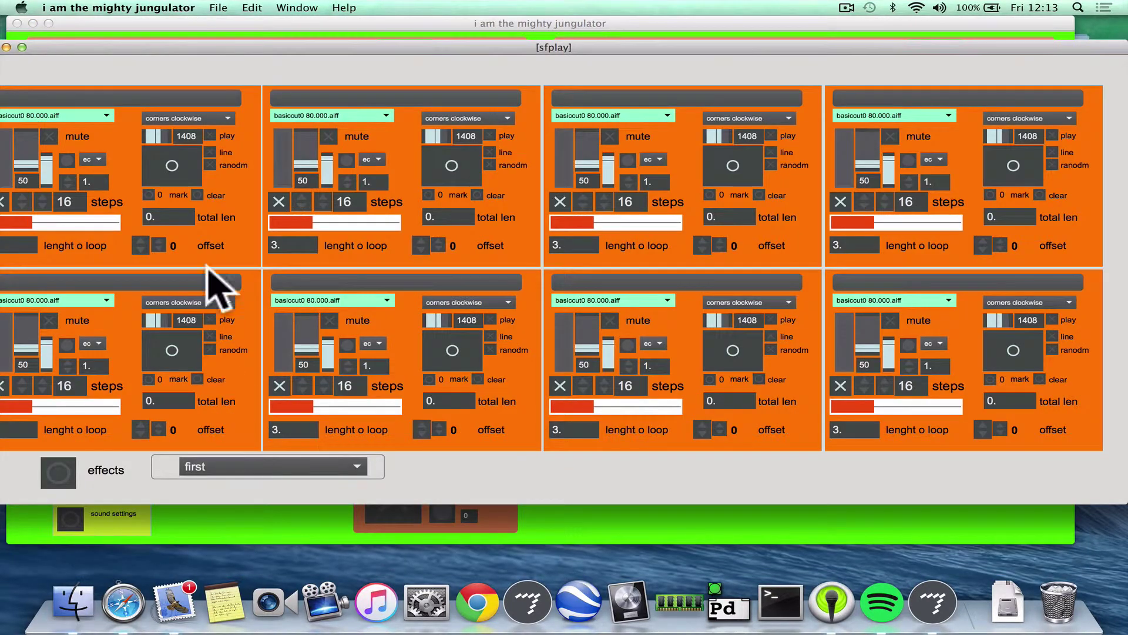
{"action": "left_click_drag", "start_coordinate": [96, 49], "coordinate": [145, 27]}
- Check the folder choice first and load basiccut0 80.000.aiff into the first playback slot
{"action": "left_click", "coordinate": [136, 93]}
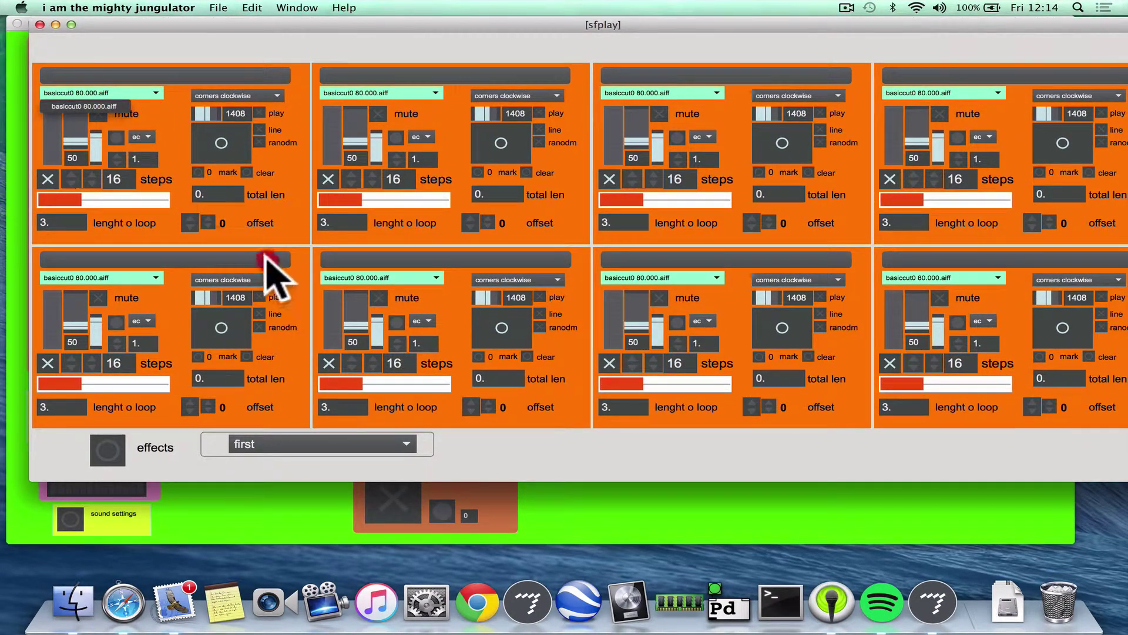
{"action": "left_click", "coordinate": [327, 445]}
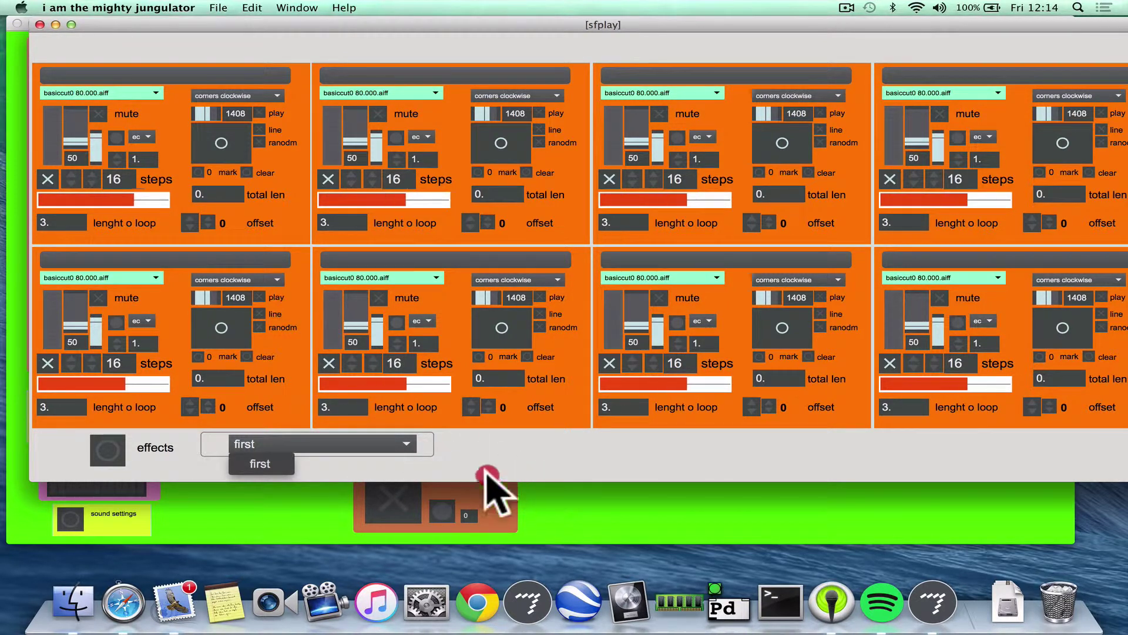
{"action": "left_click", "coordinate": [532, 430]}
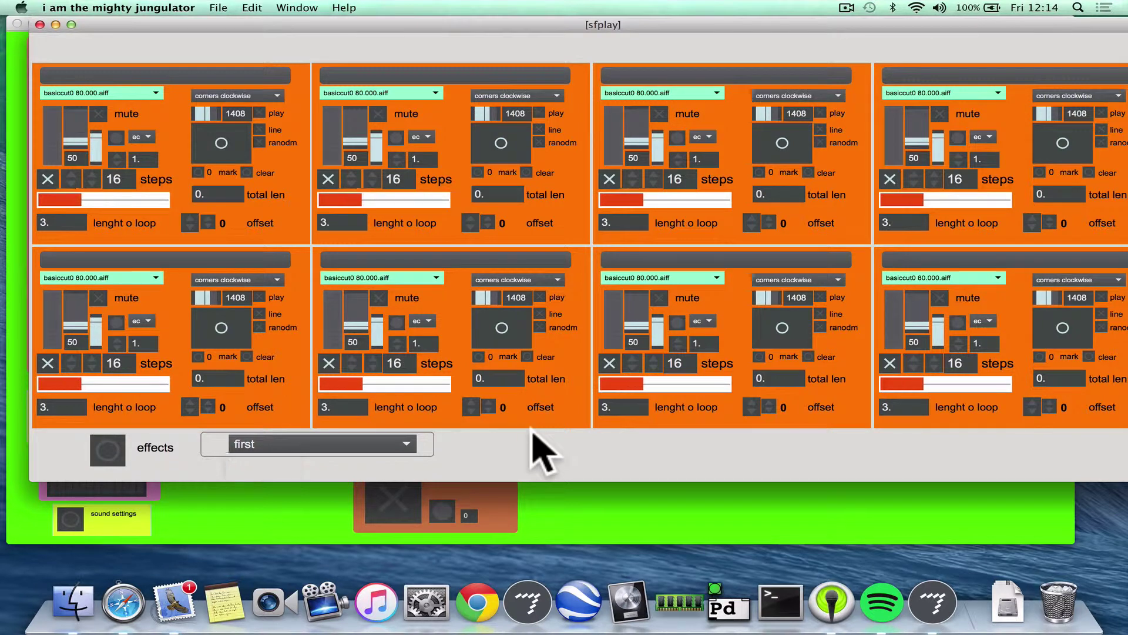
{"action": "left_click", "coordinate": [121, 93]}
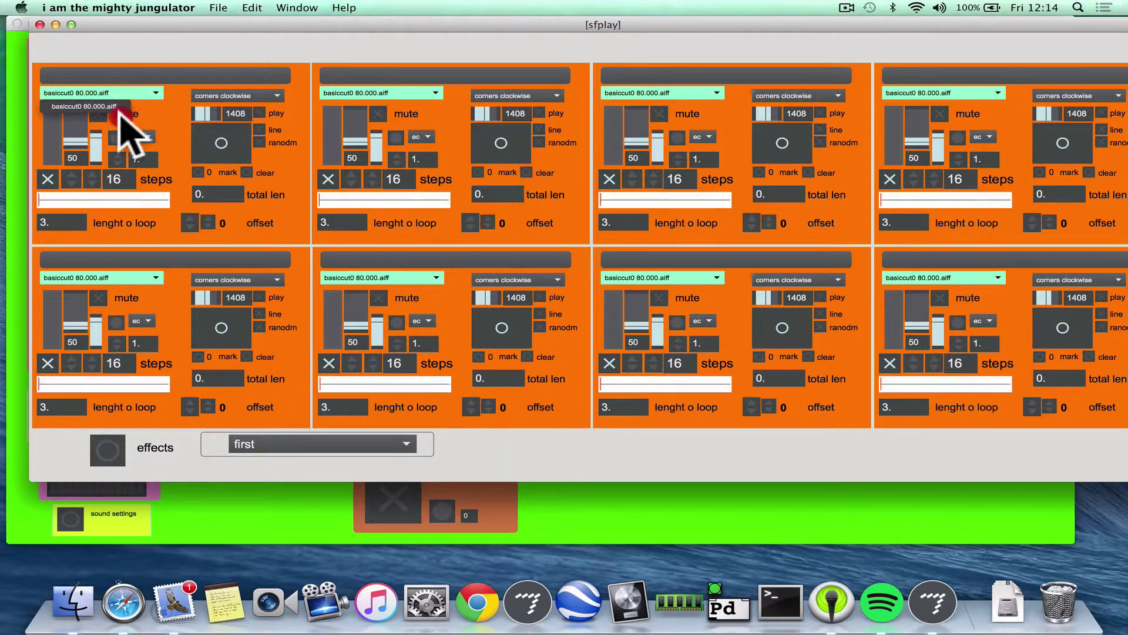
{"action": "left_click", "coordinate": [47, 107]}
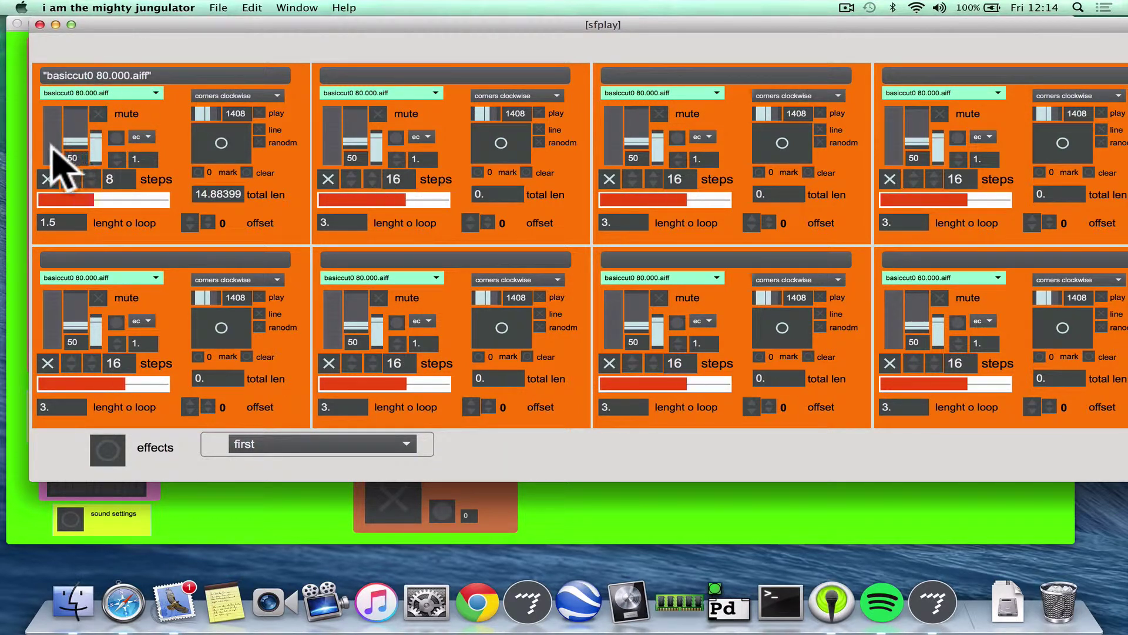
- Raise the first playback slot's volume to 383 and set its steps to 32
{"action": "left_click_drag", "start_coordinate": [79, 134], "coordinate": [79, 115]}
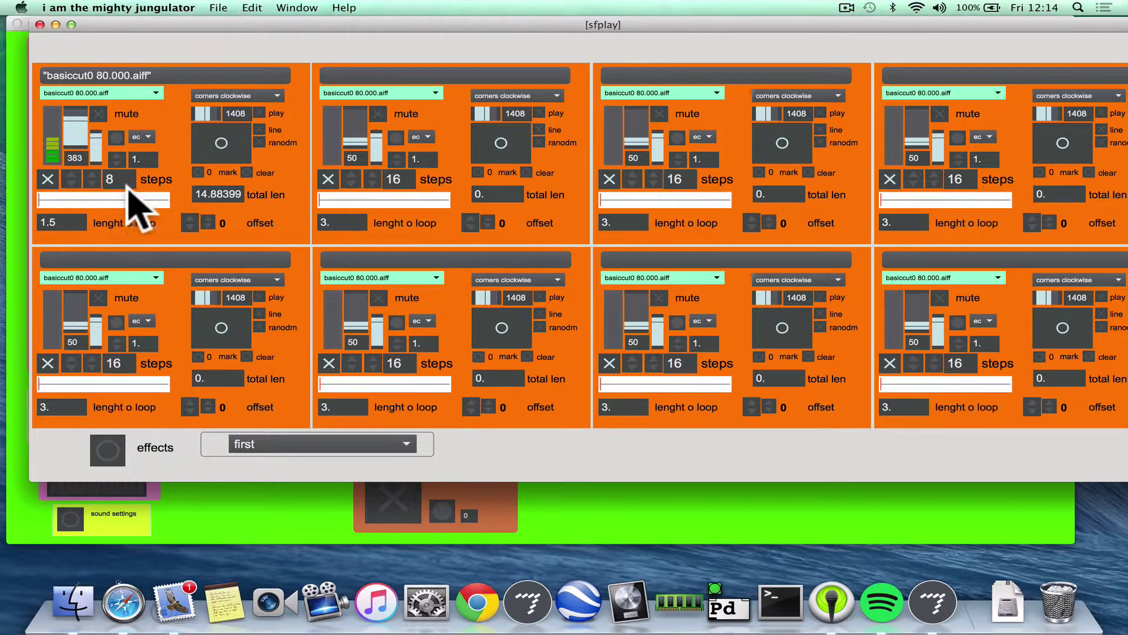
{"action": "left_click", "coordinate": [69, 178]}
{"action": "left_click", "coordinate": [69, 178]}
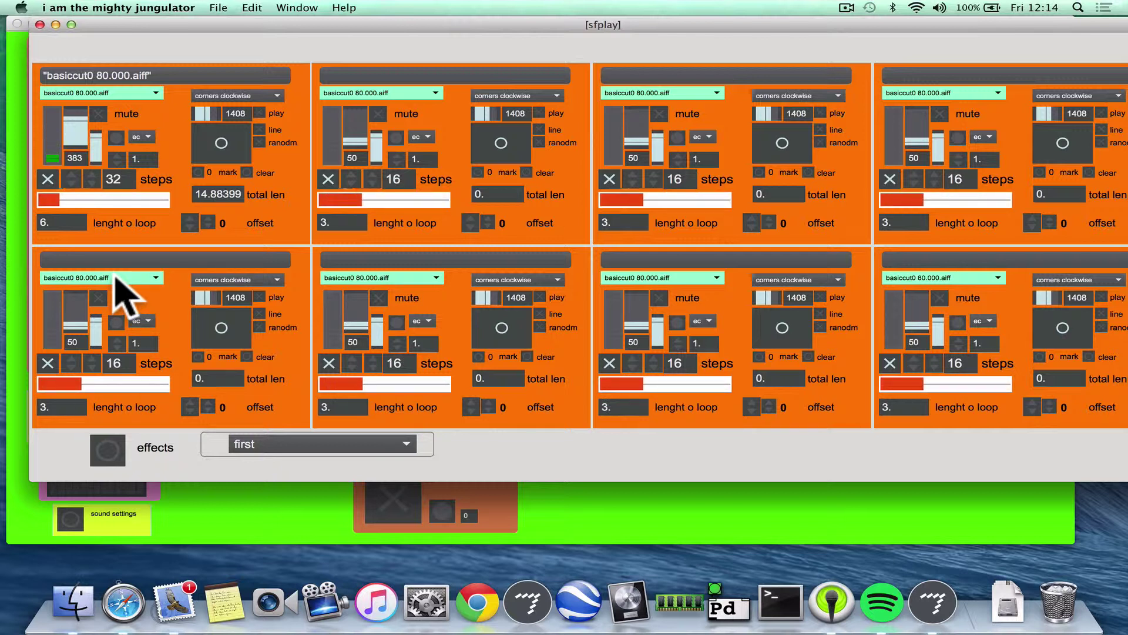
- Set the first playback slot's speed multiplier to 2, try its steps at 31 and 30, and return them to 32
{"action": "left_click", "coordinate": [116, 154]}
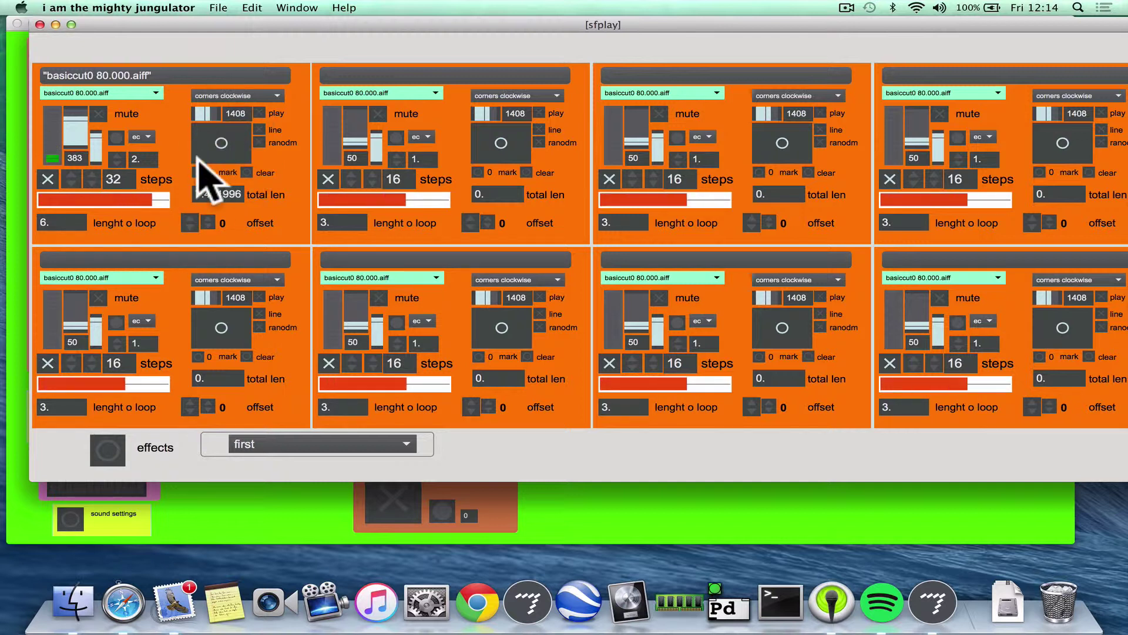
{"action": "left_click", "coordinate": [116, 137]}
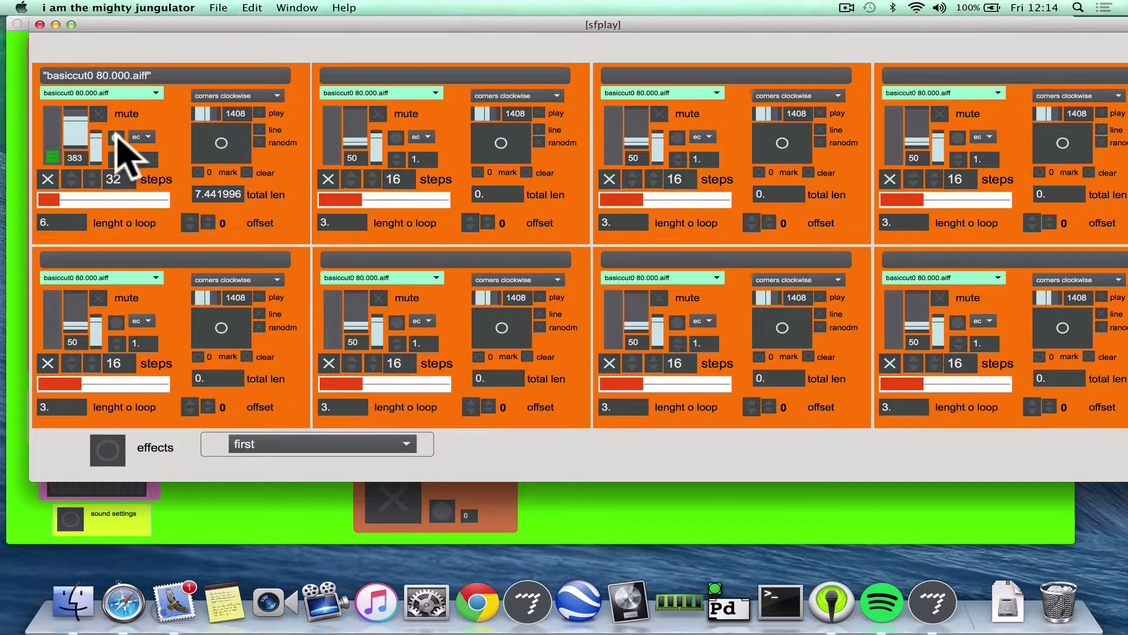
{"action": "left_click", "coordinate": [90, 178]}
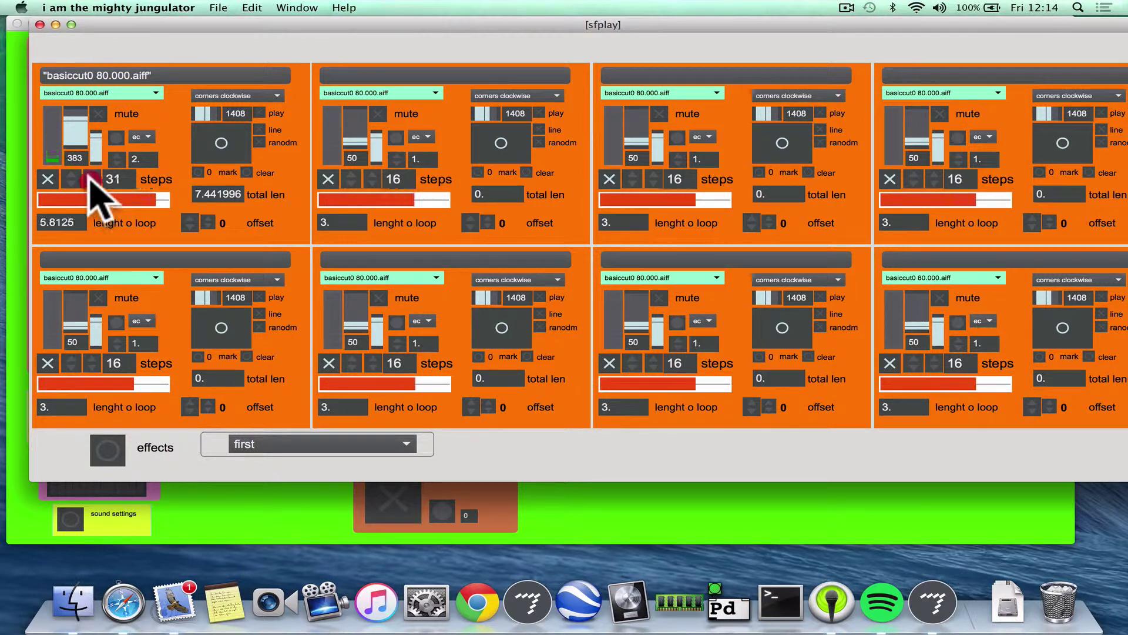
{"action": "left_click", "coordinate": [89, 178]}
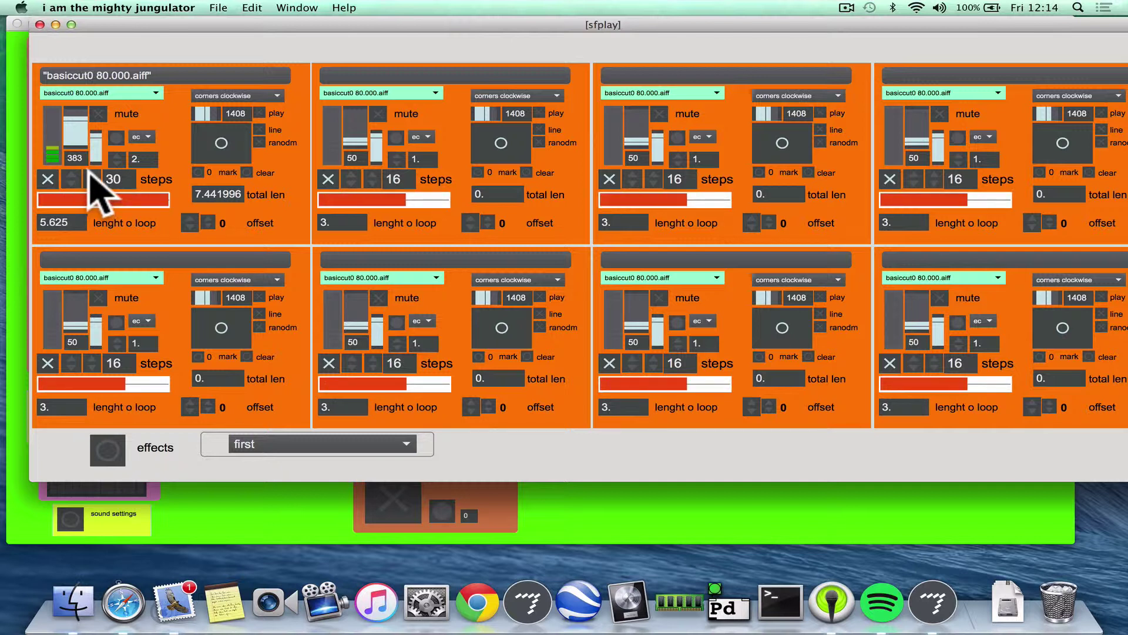
{"action": "left_click", "coordinate": [91, 171]}
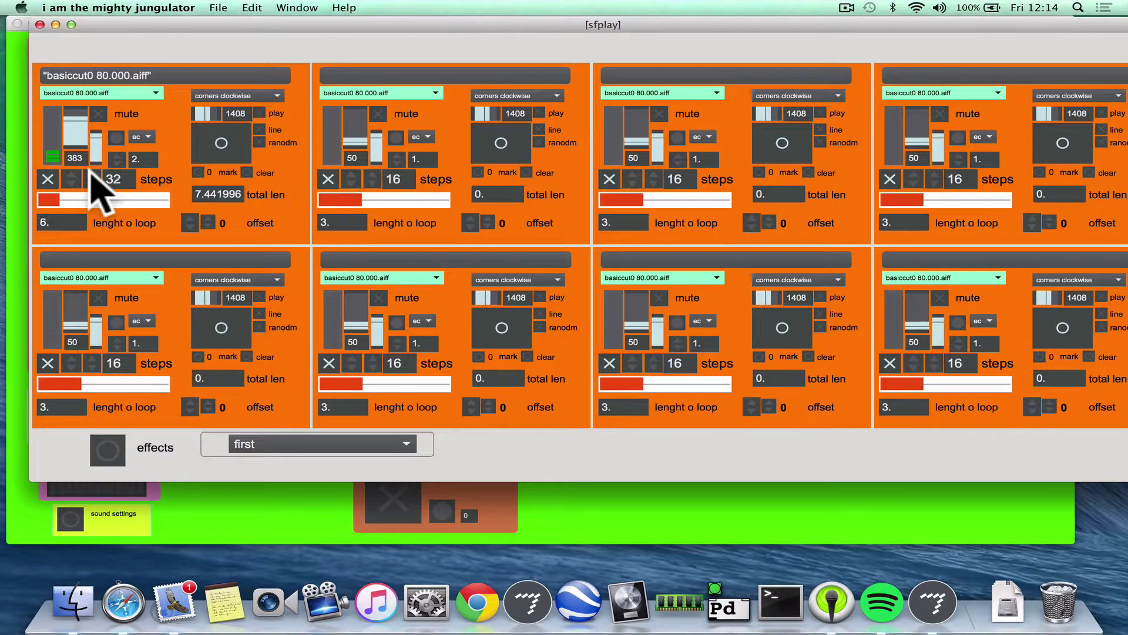
- Move the play window down out of the way and switch the main window's sample folder from drum to LOOPS
{"action": "left_click", "coordinate": [171, 25]}
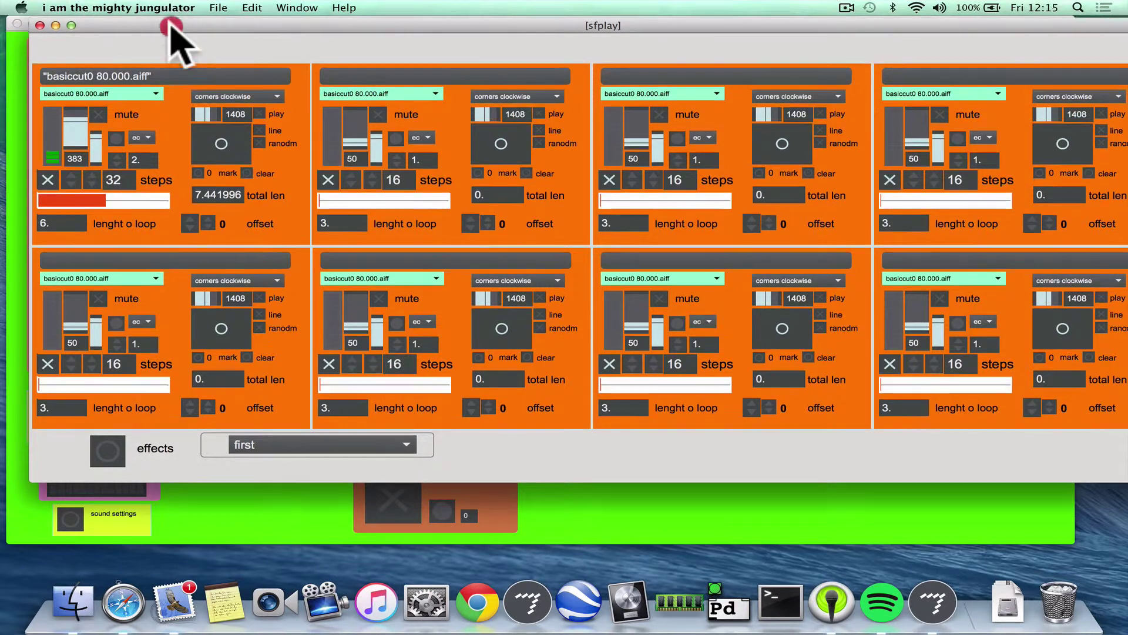
{"action": "left_click_drag", "start_coordinate": [171, 25], "coordinate": [410, 470]}
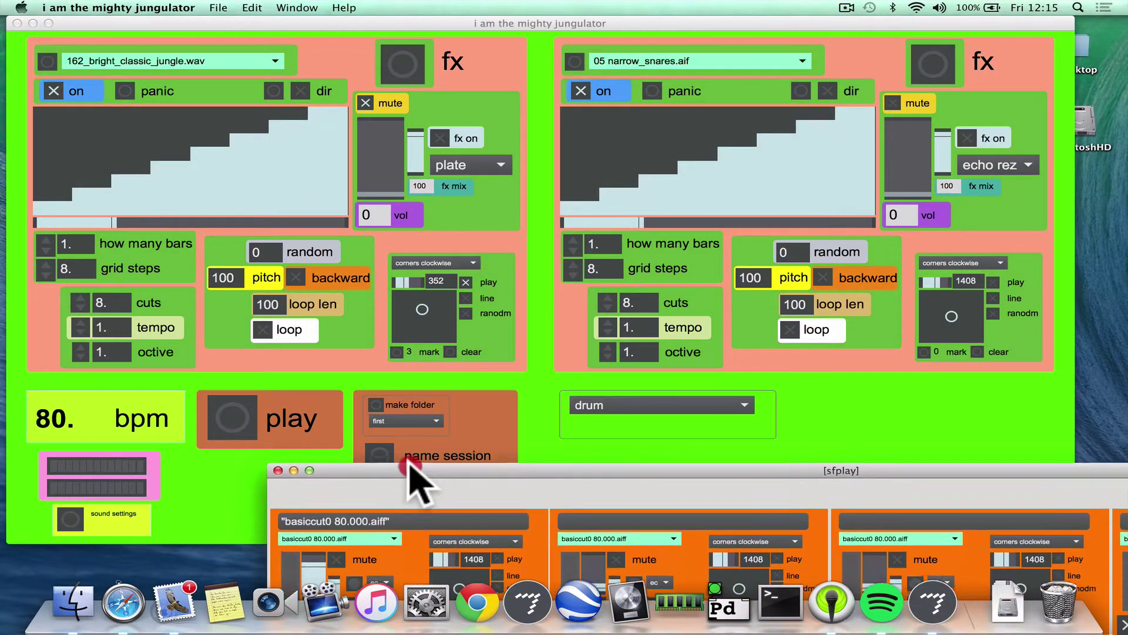
{"action": "left_click", "coordinate": [600, 404]}
{"action": "left_click", "coordinate": [614, 449]}
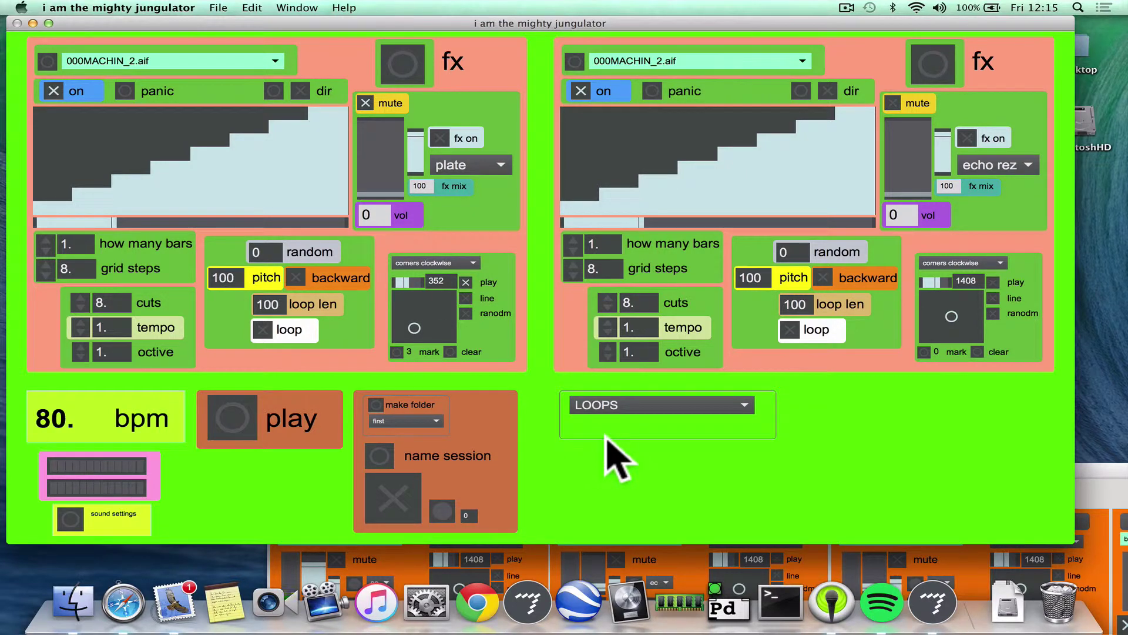
- Select 000MACHIN_2.aif in the first player, unmute it and raise its volume to 127
{"action": "left_click", "coordinate": [238, 59]}
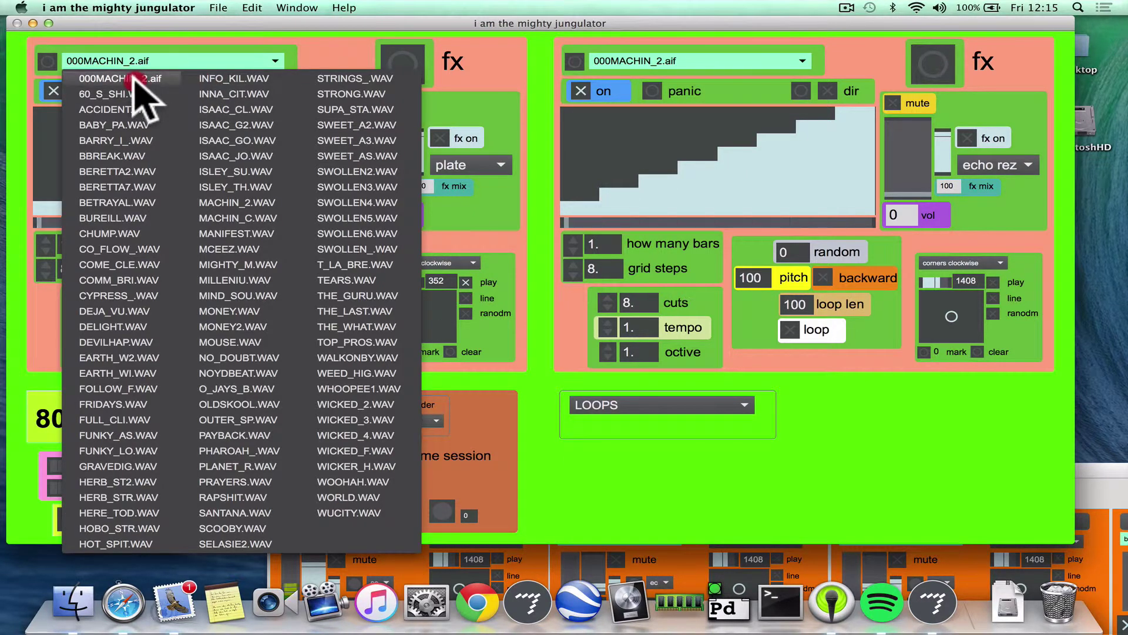
{"action": "left_click", "coordinate": [132, 80]}
{"action": "left_click_drag", "start_coordinate": [376, 158], "coordinate": [378, 139]}
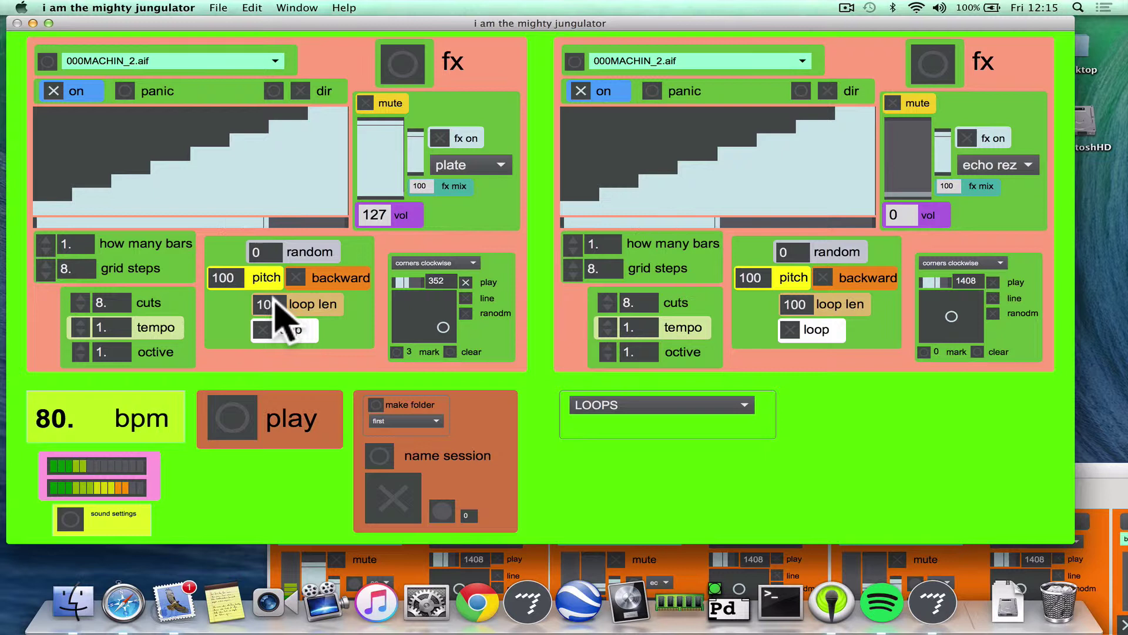
- Set the first player's cuts and grid steps to 32 and its loop length to 60, and enable its plate effect
{"action": "left_click", "coordinate": [80, 300]}
{"action": "left_click_drag", "start_coordinate": [264, 304], "coordinate": [270, 335]}
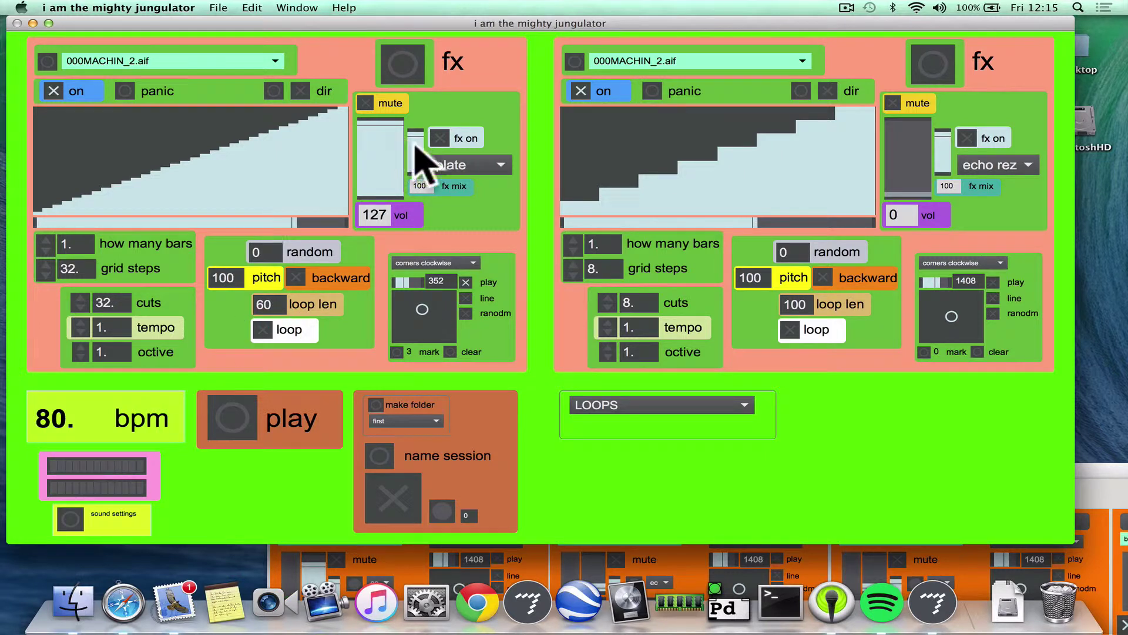
{"action": "left_click", "coordinate": [439, 140]}
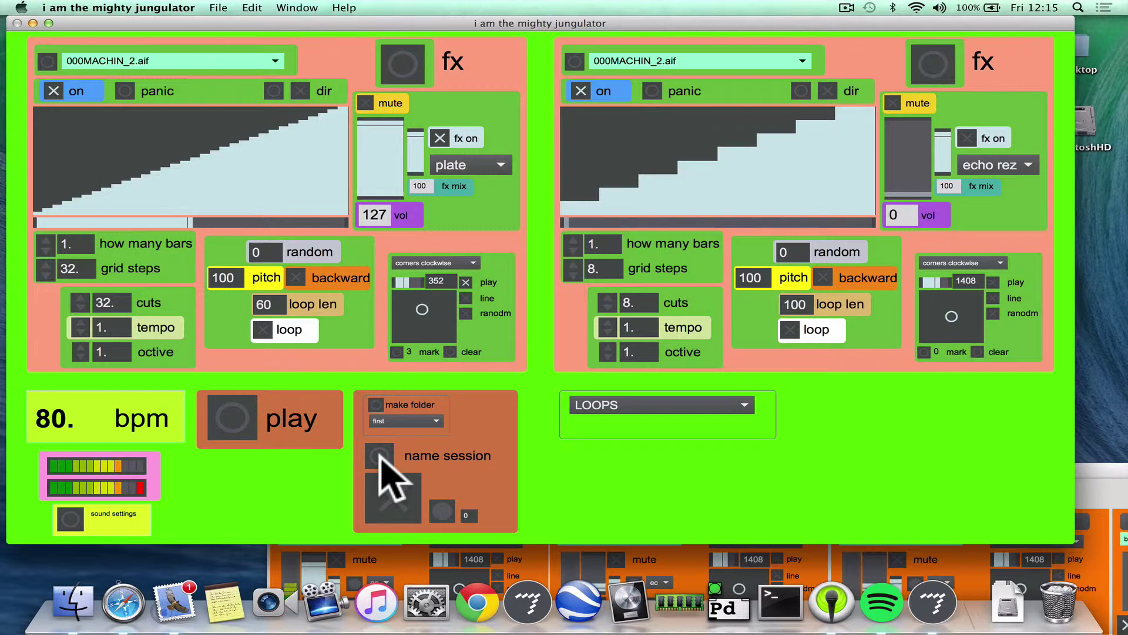
- Finish recording the first player, bring the play window back up and load basiccut1 80.000.aiff into the second playback slot
{"action": "left_click", "coordinate": [398, 503]}
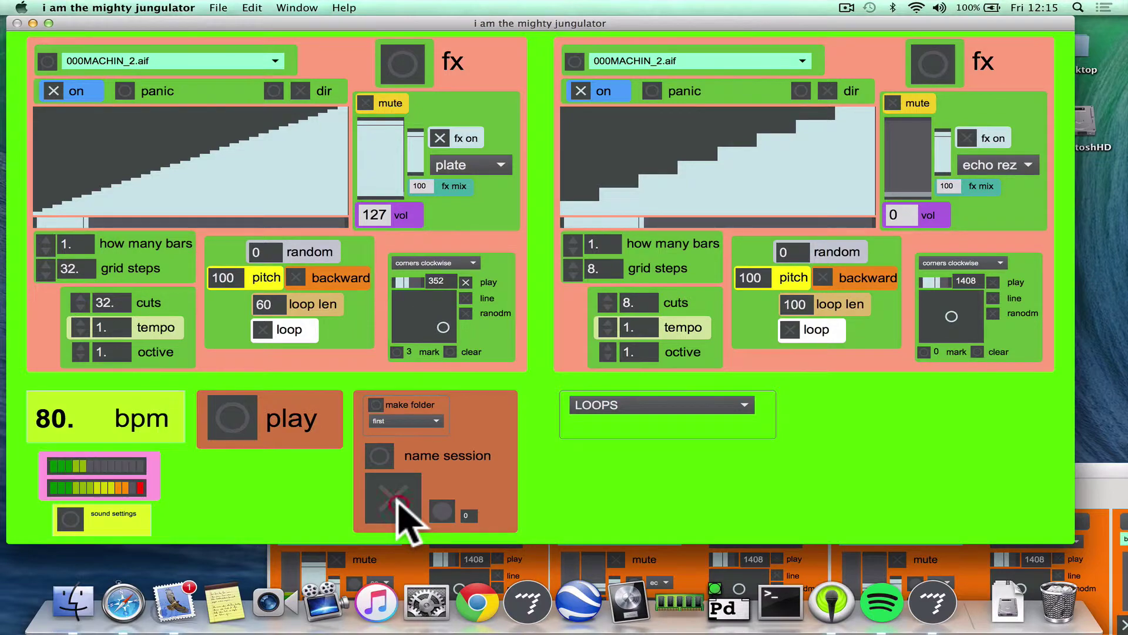
{"action": "left_click", "coordinate": [1108, 479]}
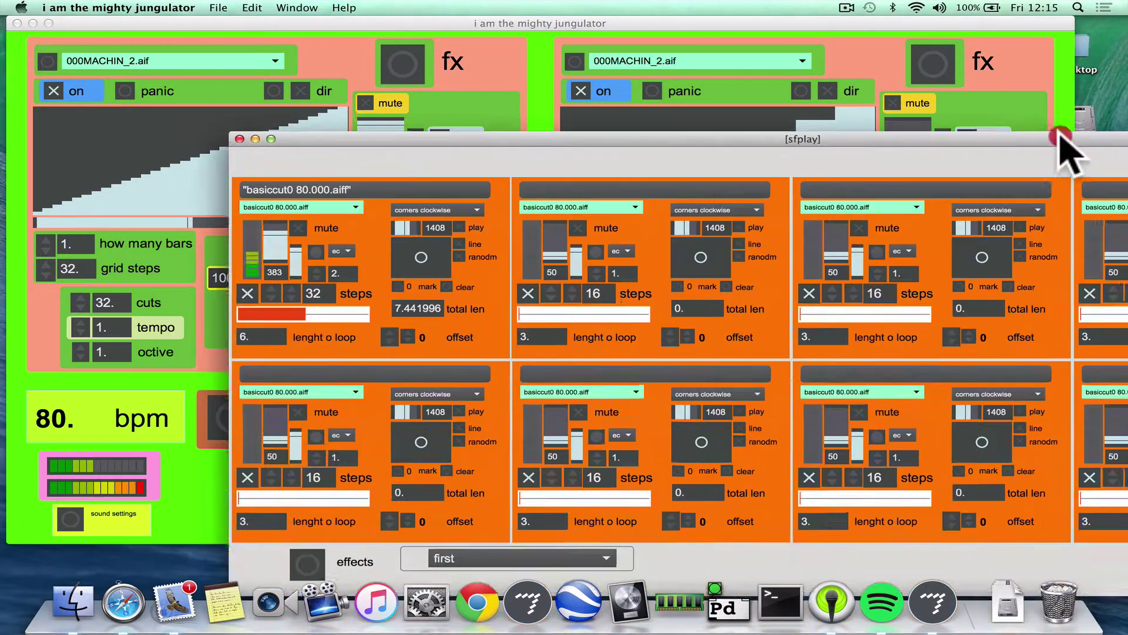
{"action": "left_click_drag", "start_coordinate": [1065, 154], "coordinate": [940, 12]}
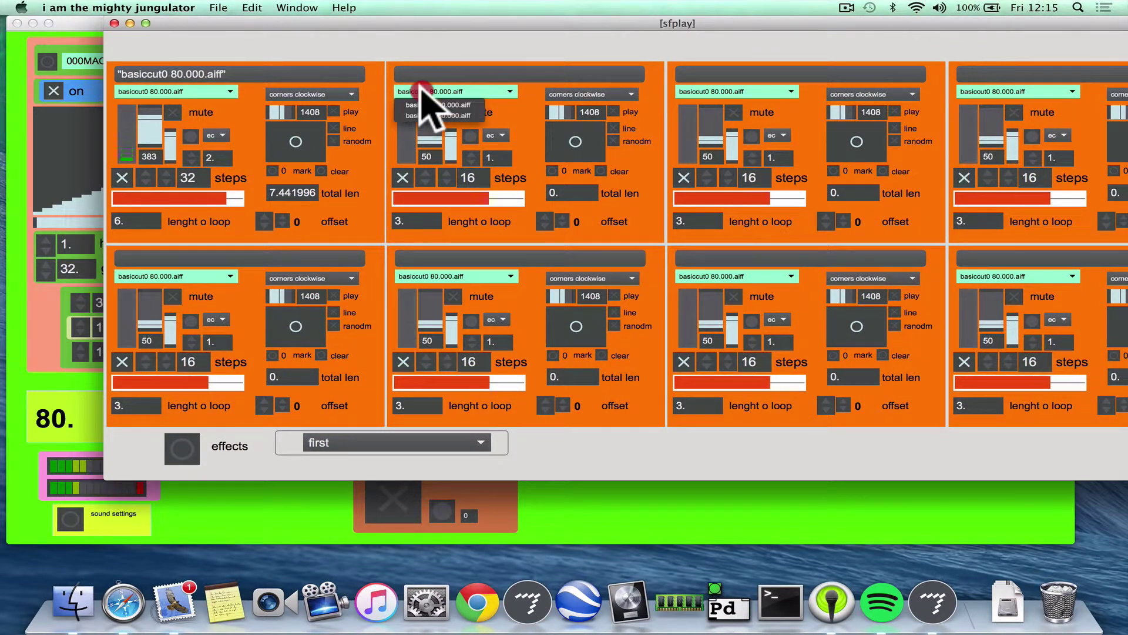
{"action": "left_click", "coordinate": [420, 93]}
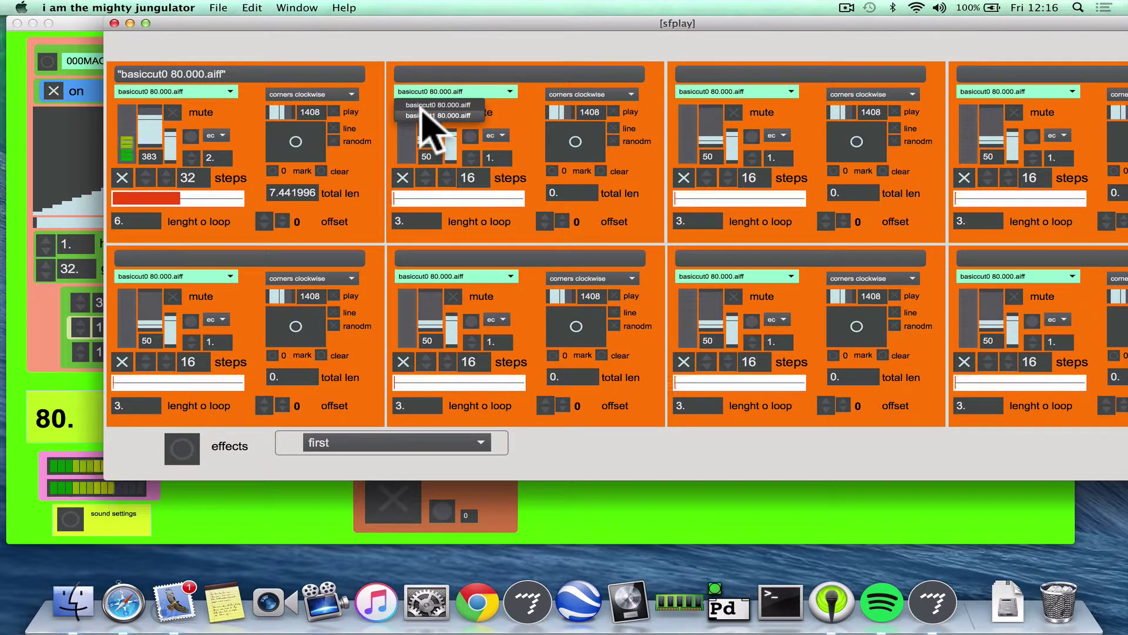
{"action": "left_click", "coordinate": [423, 115]}
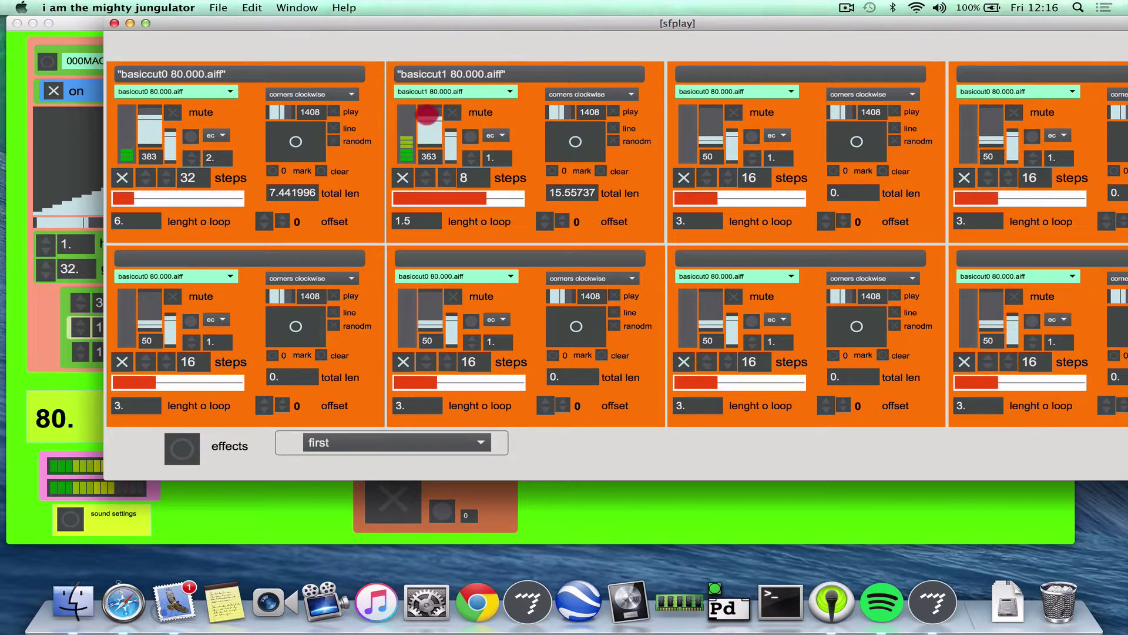
- Lower the volumes of the first player and first playback slot to 0, and the second playback slot's to 20
{"action": "left_click", "coordinate": [13, 279]}
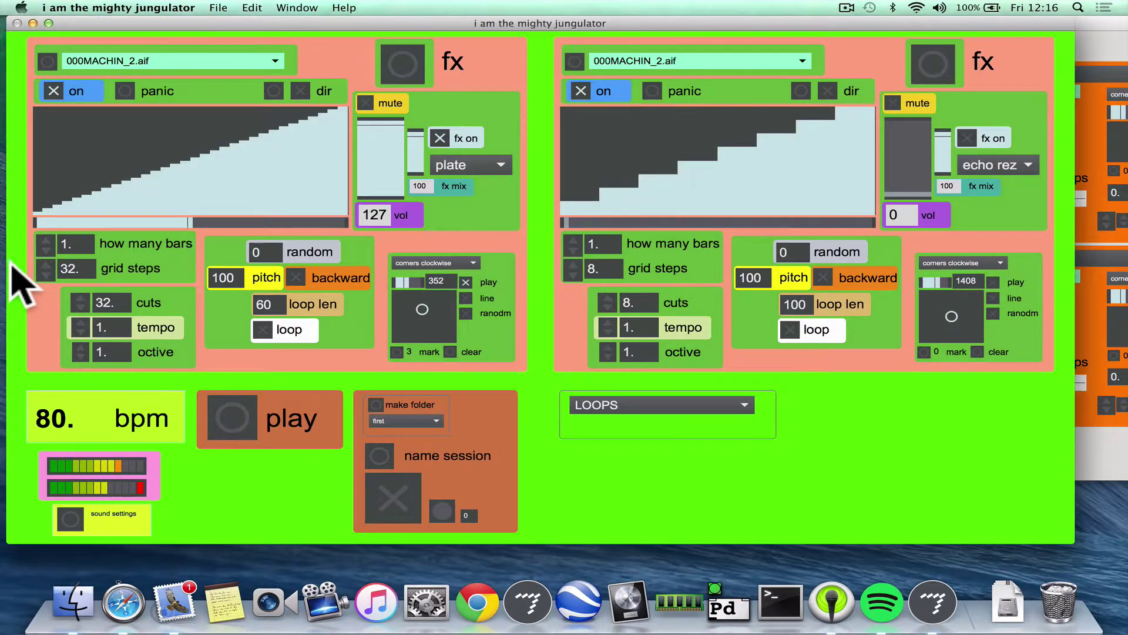
{"action": "left_click_drag", "start_coordinate": [372, 201], "coordinate": [368, 251]}
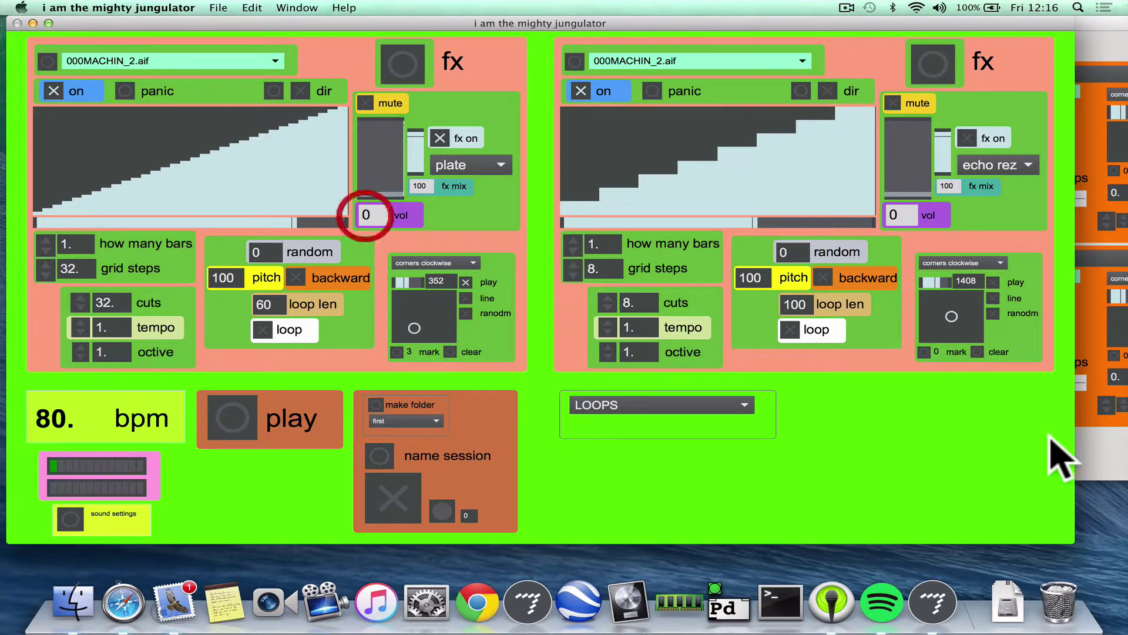
{"action": "left_click", "coordinate": [1121, 467]}
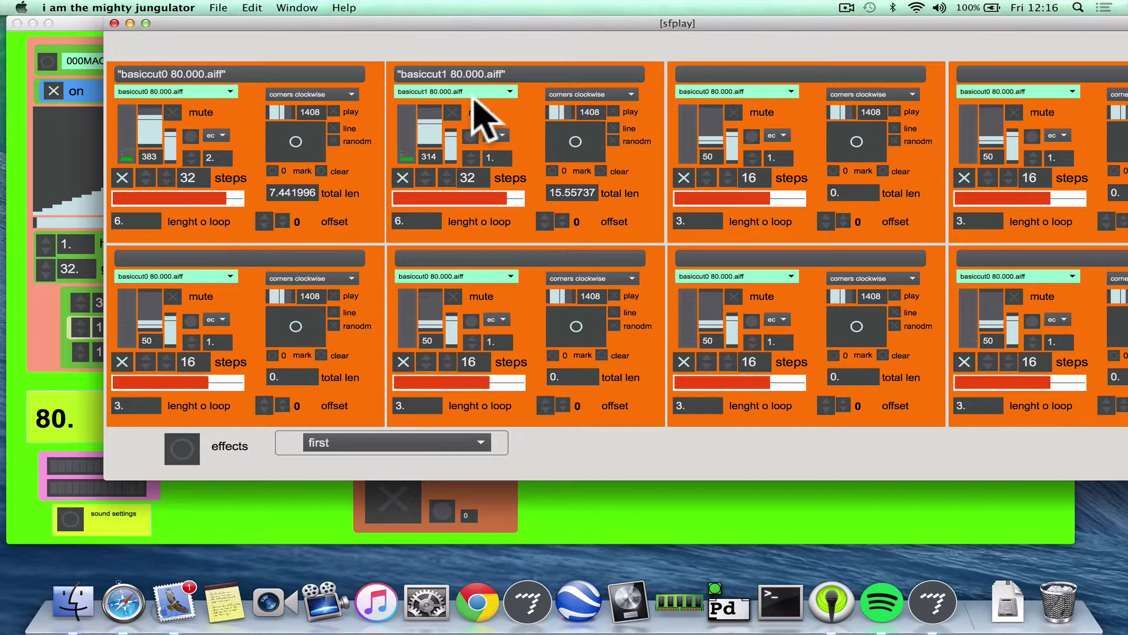
{"action": "left_click", "coordinate": [427, 139]}
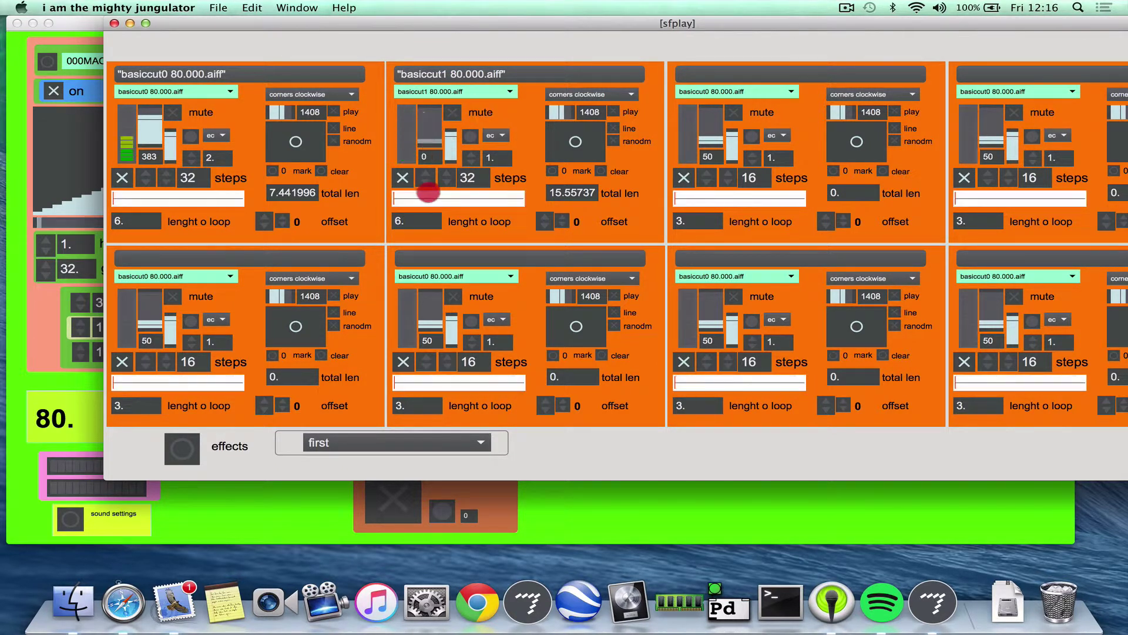
{"action": "left_click", "coordinate": [144, 143]}
- Open the sound settings from the main window, examine the available audio drivers and close the settings without changing anything
{"action": "left_click", "coordinate": [297, 516]}
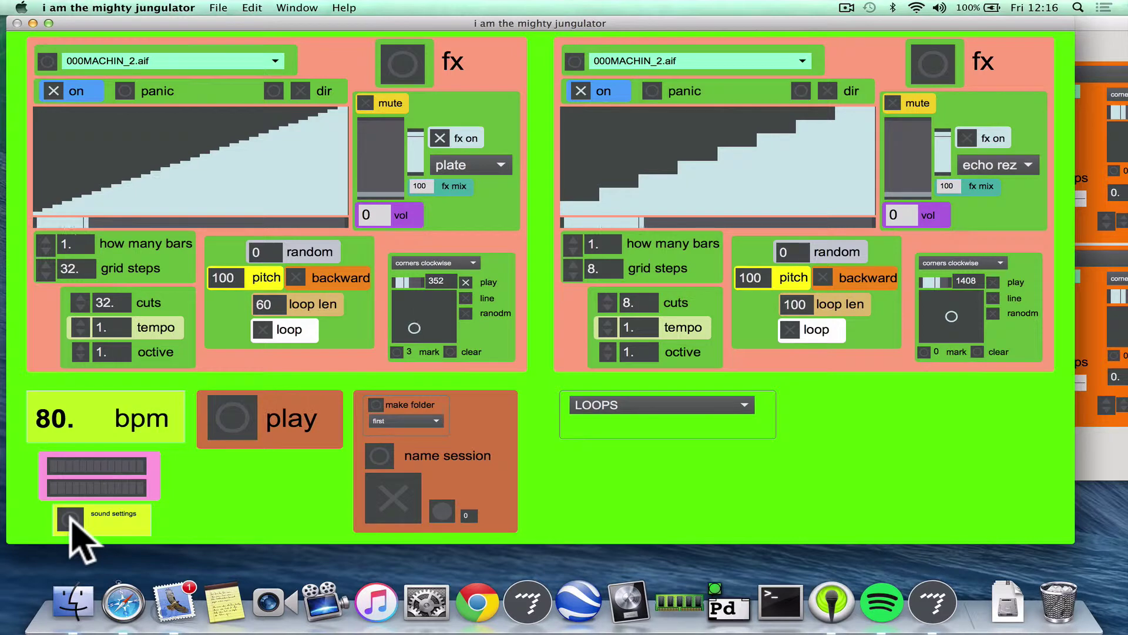
{"action": "left_click", "coordinate": [70, 518]}
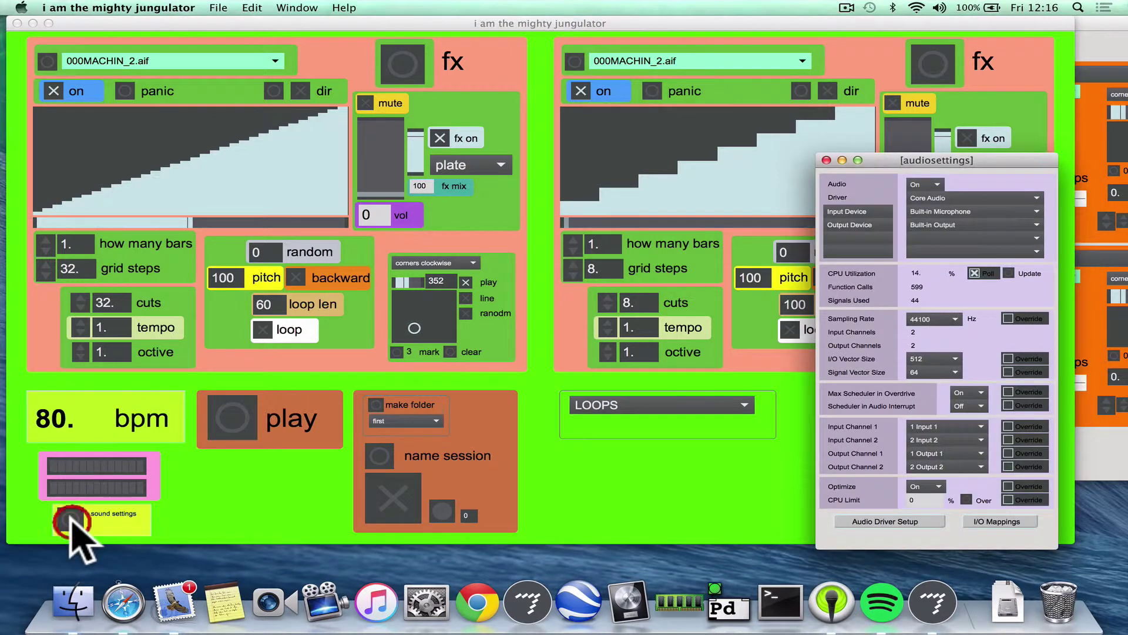
{"action": "left_click", "coordinate": [958, 200]}
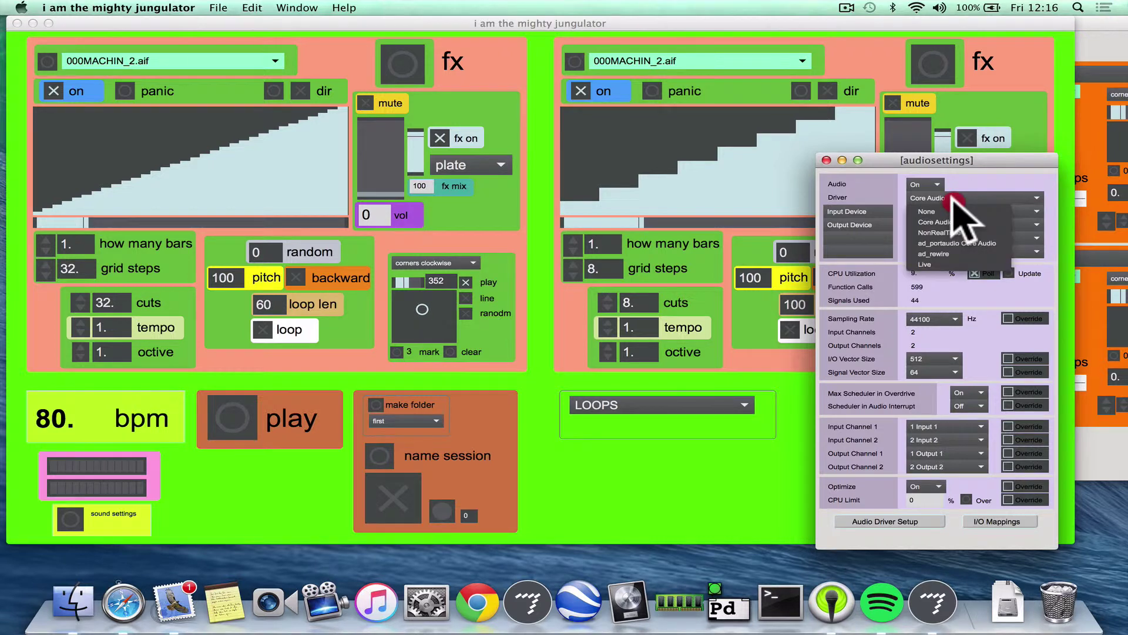
{"action": "left_click", "coordinate": [1006, 171]}
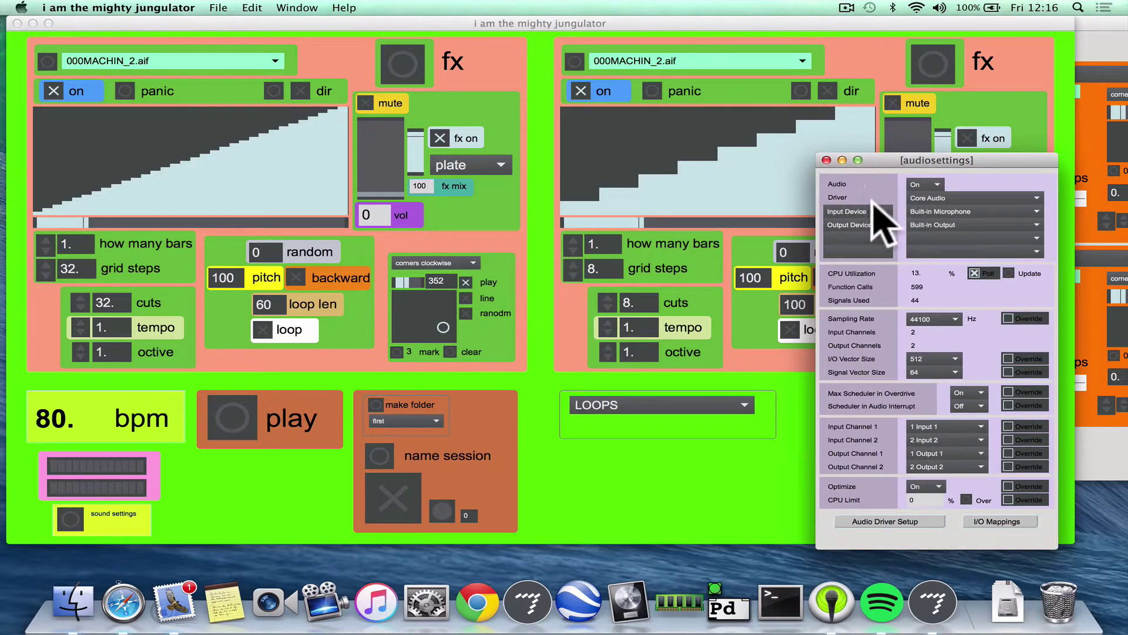
{"action": "left_click", "coordinate": [828, 158]}
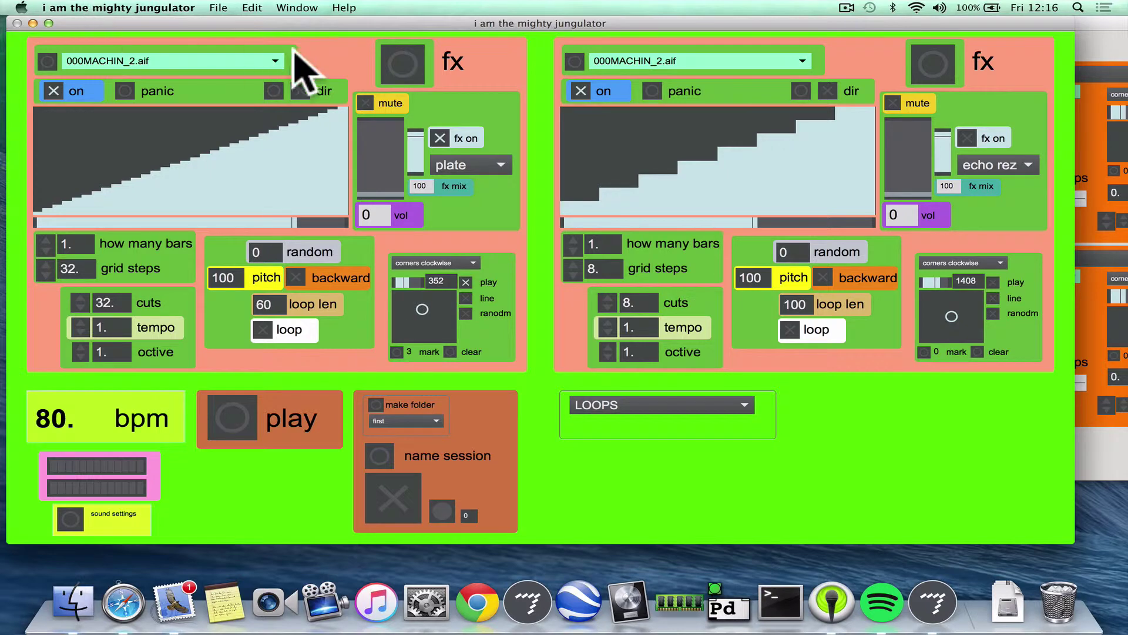
- Raise the reverb size and decay time and adjust the diffusion in the first player's effects window, and close it
{"action": "left_click", "coordinate": [404, 63]}
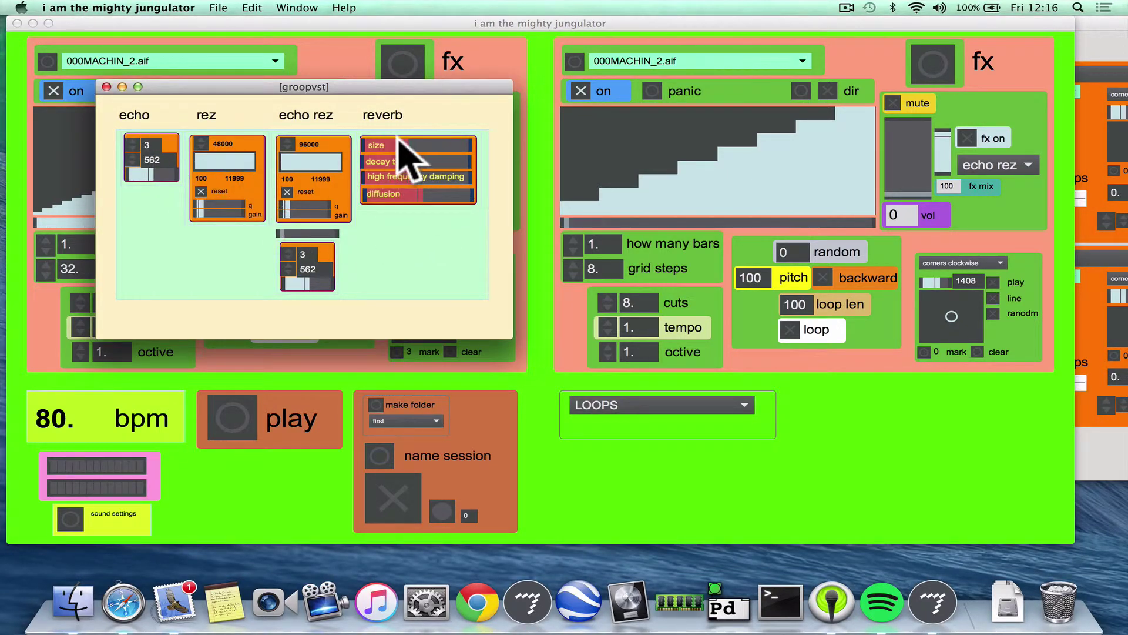
{"action": "left_click", "coordinate": [437, 143]}
{"action": "left_click", "coordinate": [428, 164]}
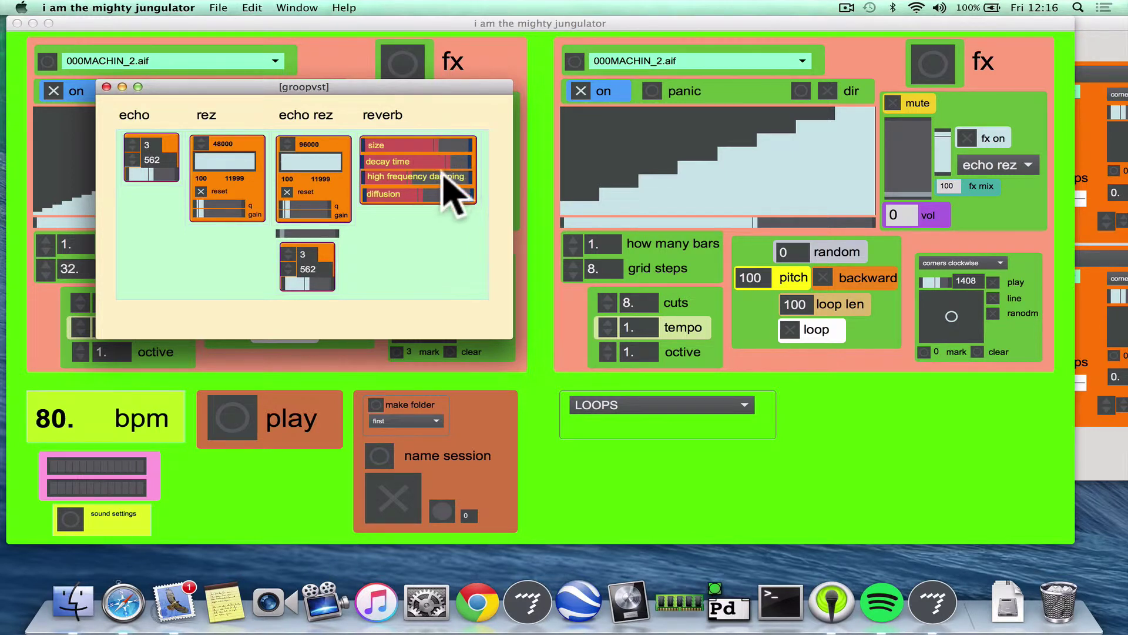
{"action": "left_click_drag", "start_coordinate": [453, 197], "coordinate": [444, 212]}
{"action": "left_click", "coordinate": [105, 87]}
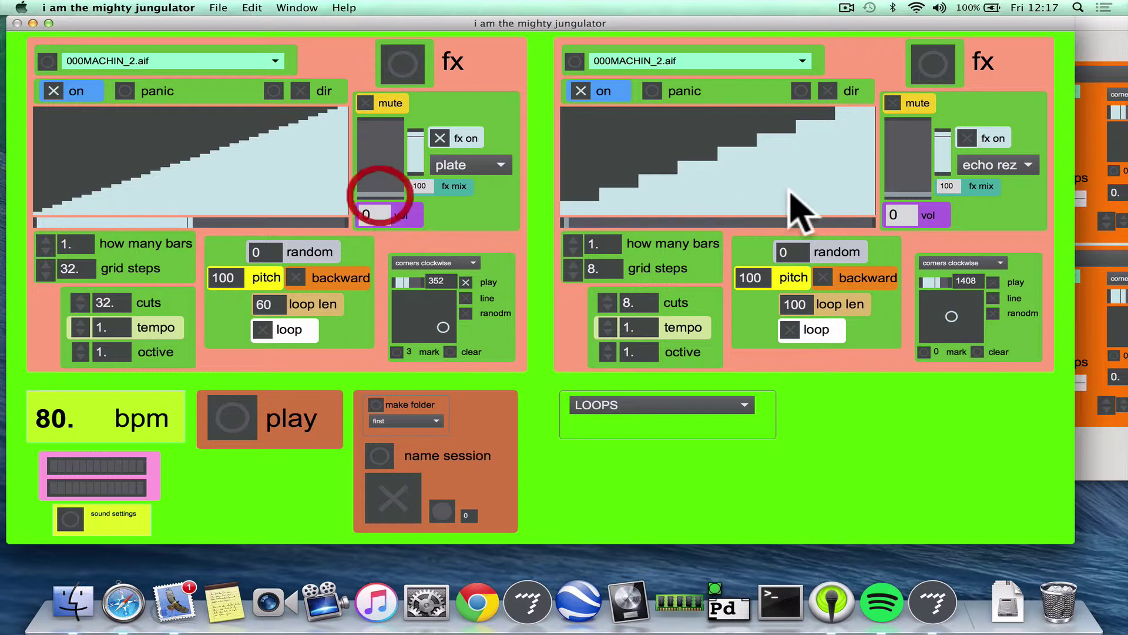
- Raise the first player's volume to 127, extend its pattern to 2 bars and redraw the second bar with uneven peaks
{"action": "left_click_drag", "start_coordinate": [357, 171], "coordinate": [387, 84]}
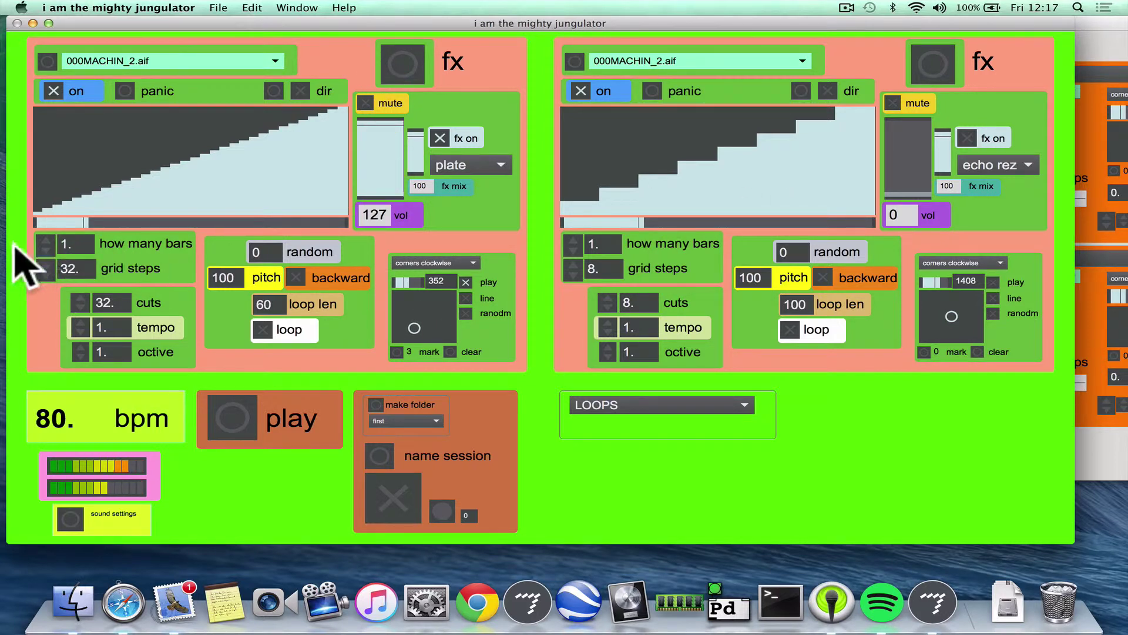
{"action": "left_click", "coordinate": [46, 238]}
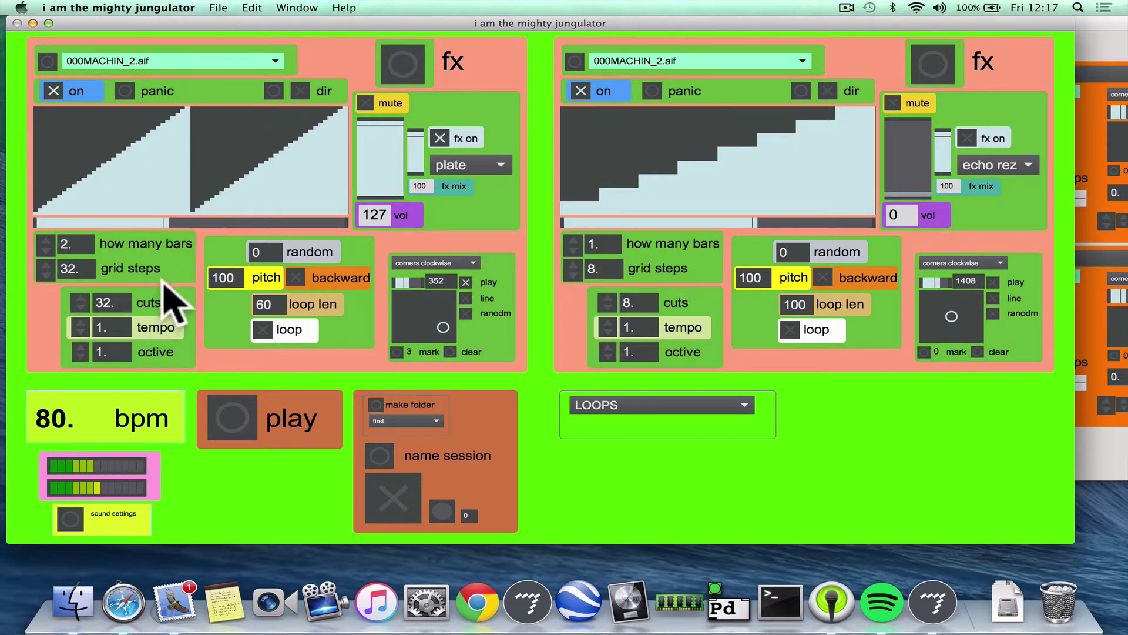
{"action": "mouse_move", "coordinate": [207, 203]}
{"action": "left_mouse_down"}
{"action": "mouse_move", "coordinate": [227, 179]}
{"action": "mouse_move", "coordinate": [277, 204]}
{"action": "mouse_move", "coordinate": [310, 169]}
{"action": "mouse_move", "coordinate": [328, 175]}
{"action": "mouse_move", "coordinate": [345, 203]}
{"action": "mouse_move", "coordinate": [336, 201]}
{"action": "left_mouse_up"}
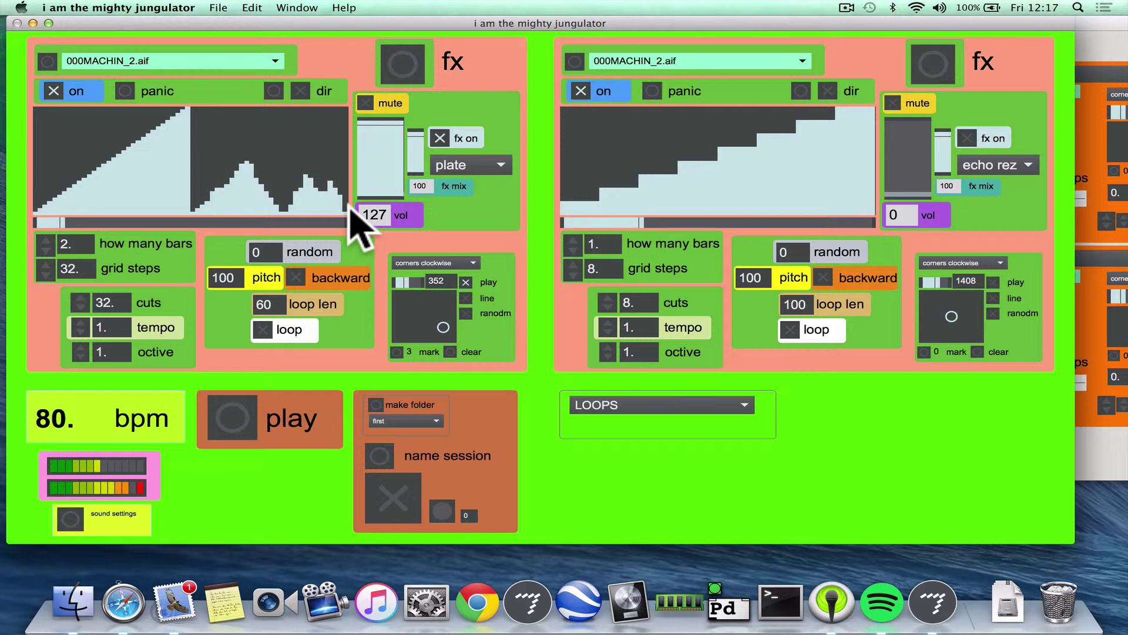
- Lower the first player's grid steps gradually to 3, and raise them to 7
{"action": "left_click", "coordinate": [45, 274]}
{"action": "left_click", "coordinate": [46, 274]}
{"action": "left_click", "coordinate": [46, 274]}
{"action": "left_click", "coordinate": [46, 273]}
{"action": "left_click", "coordinate": [46, 273]}
{"action": "left_click", "coordinate": [46, 273]}
{"action": "left_click", "coordinate": [45, 273]}
{"action": "left_click", "coordinate": [46, 273]}
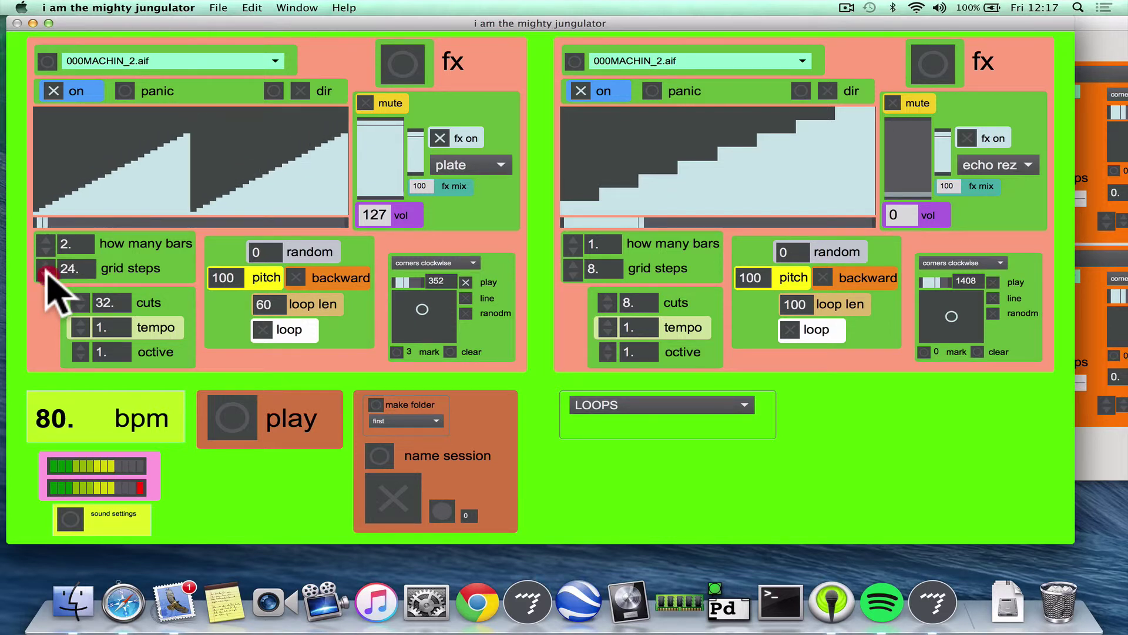
{"action": "left_click", "coordinate": [46, 273]}
{"action": "left_click", "coordinate": [45, 273]}
{"action": "left_click", "coordinate": [46, 273]}
{"action": "left_click", "coordinate": [46, 273]}
{"action": "left_click", "coordinate": [46, 273]}
{"action": "left_click", "coordinate": [46, 273]}
{"action": "left_click", "coordinate": [46, 274]}
{"action": "left_click", "coordinate": [46, 273]}
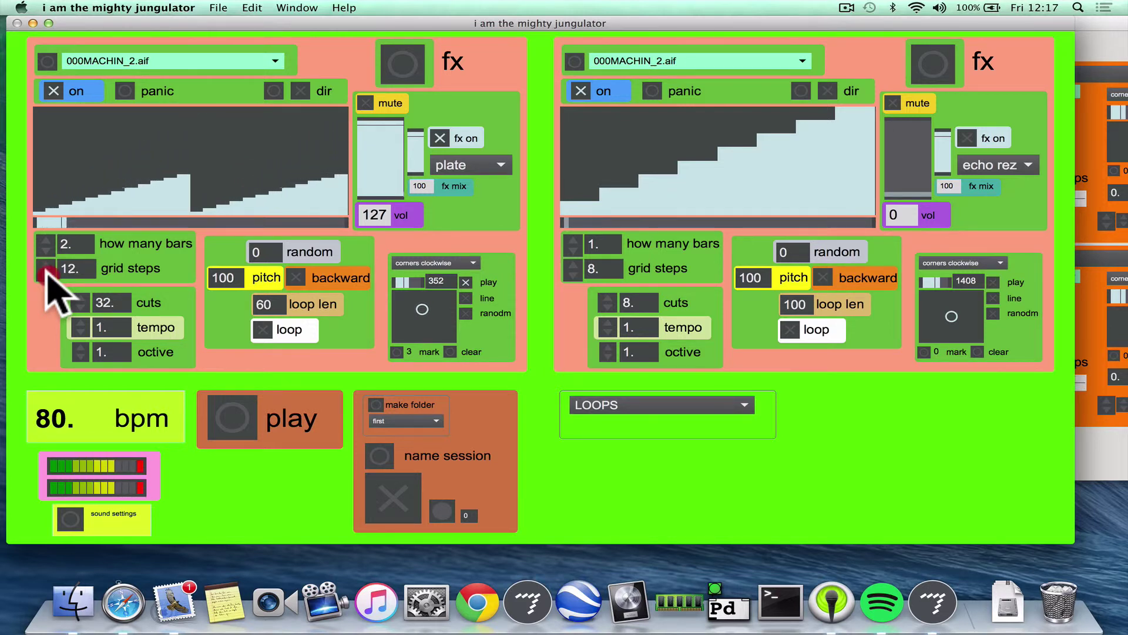
{"action": "left_click", "coordinate": [46, 274]}
{"action": "left_click", "coordinate": [46, 274]}
{"action": "left_click", "coordinate": [46, 273]}
{"action": "left_click", "coordinate": [45, 273]}
{"action": "left_click", "coordinate": [46, 274]}
{"action": "left_click", "coordinate": [46, 274]}
{"action": "left_click", "coordinate": [46, 273]}
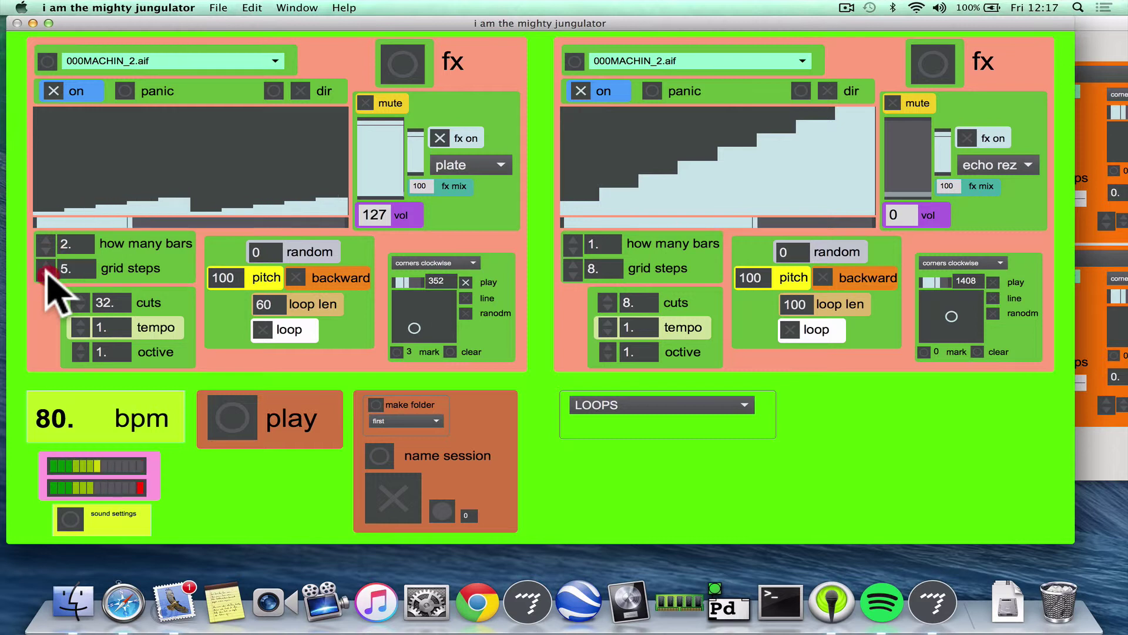
{"action": "left_click", "coordinate": [45, 273]}
{"action": "left_click", "coordinate": [46, 273]}
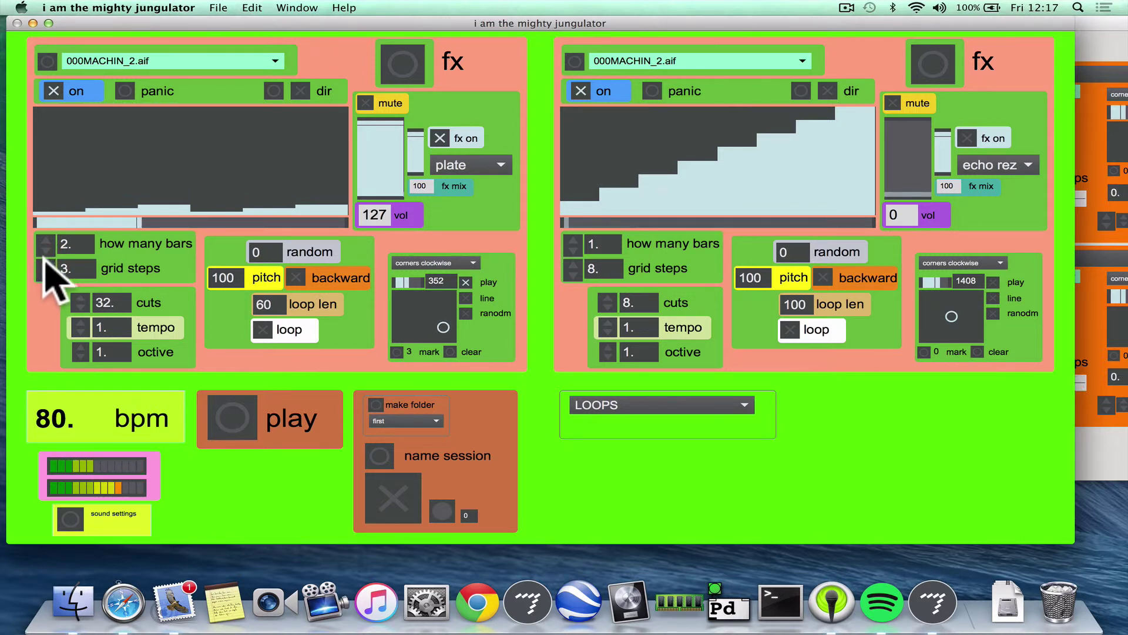
{"action": "left_click", "coordinate": [46, 262]}
{"action": "left_click", "coordinate": [46, 263]}
{"action": "left_click", "coordinate": [45, 262]}
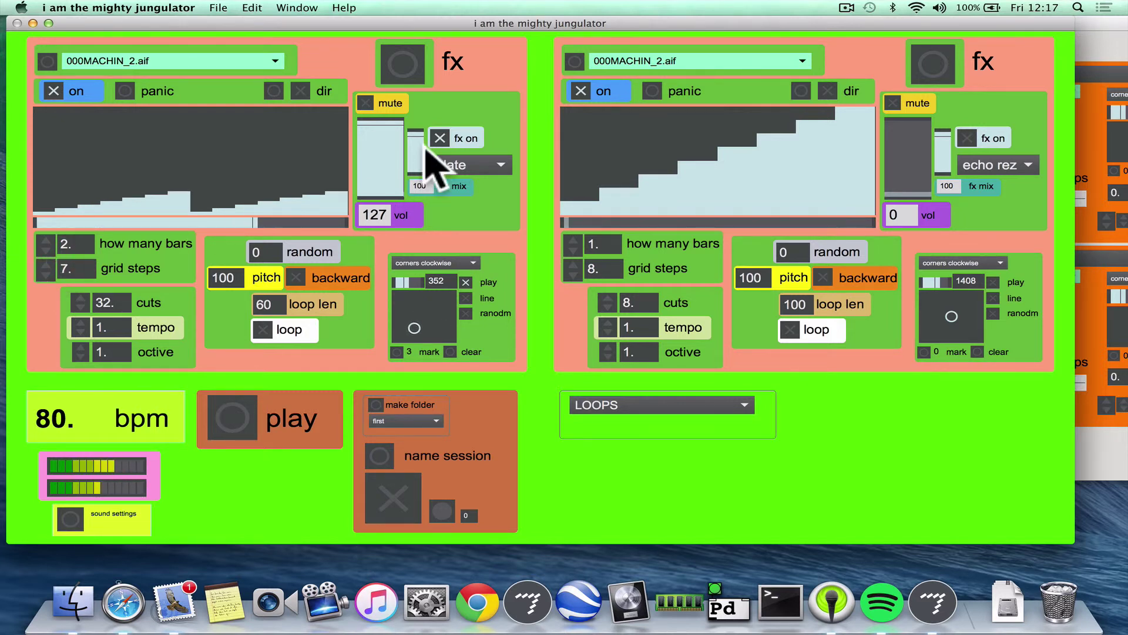
- Raise the first playback slot's volume to 388 in the play window and return to the main window
{"action": "left_click", "coordinate": [1088, 142]}
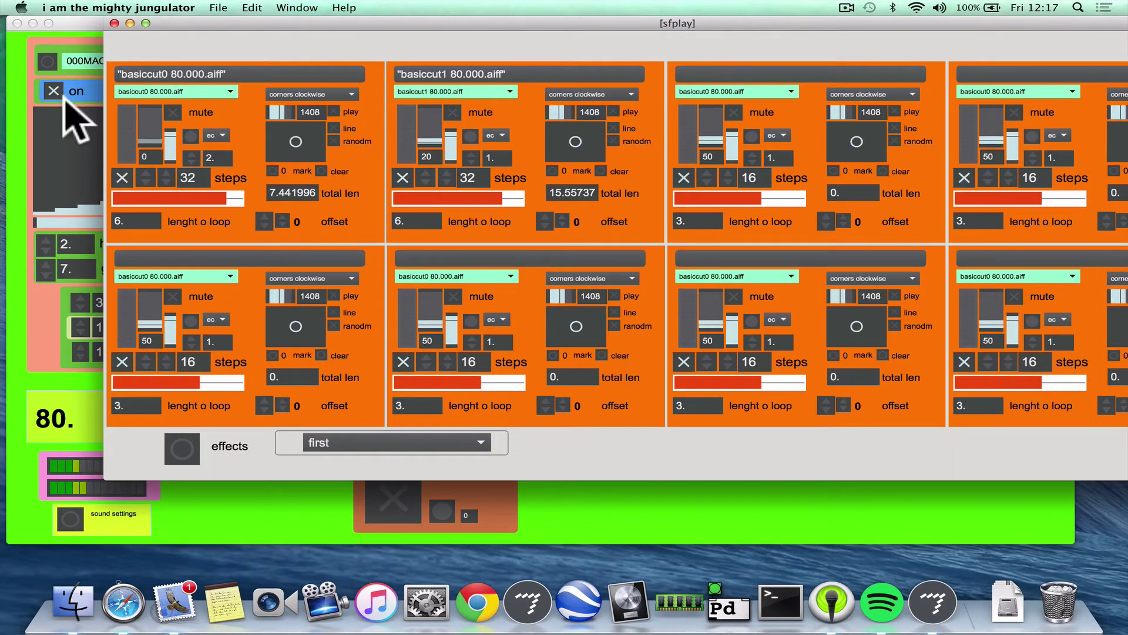
{"action": "left_click_drag", "start_coordinate": [154, 148], "coordinate": [146, 118]}
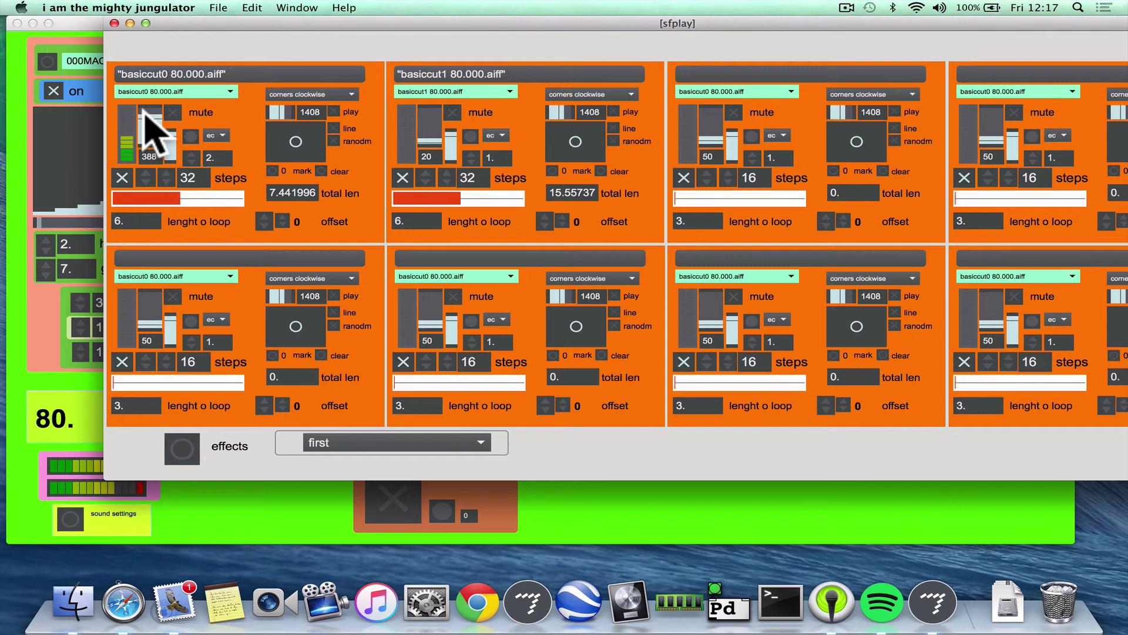
{"action": "left_click", "coordinate": [37, 334]}
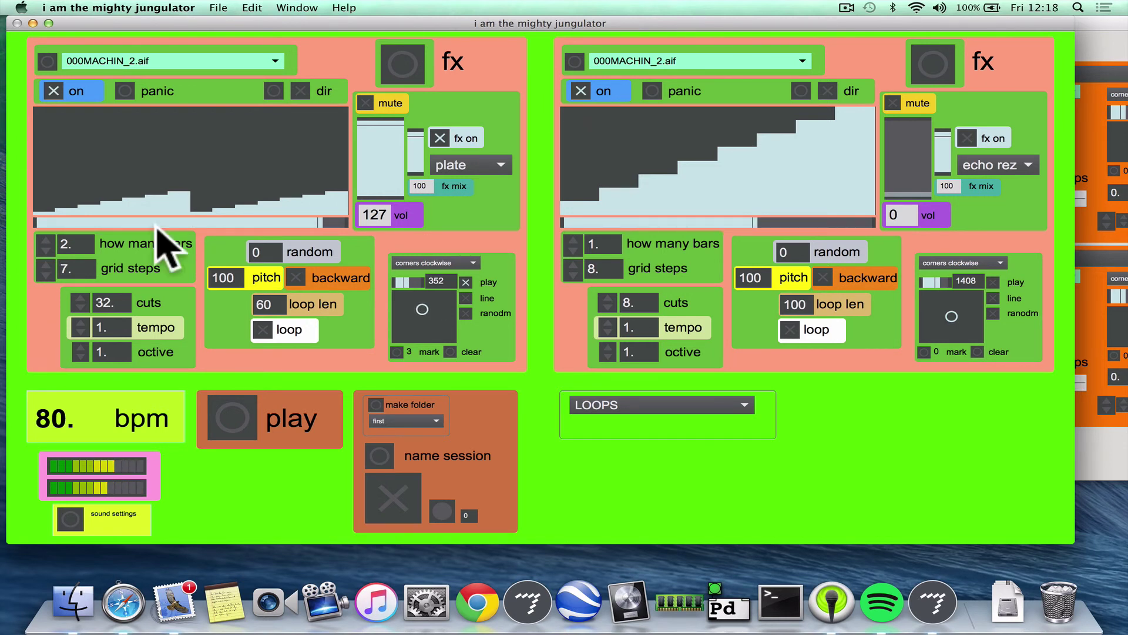
{"action": "left_click", "coordinate": [846, 7]}
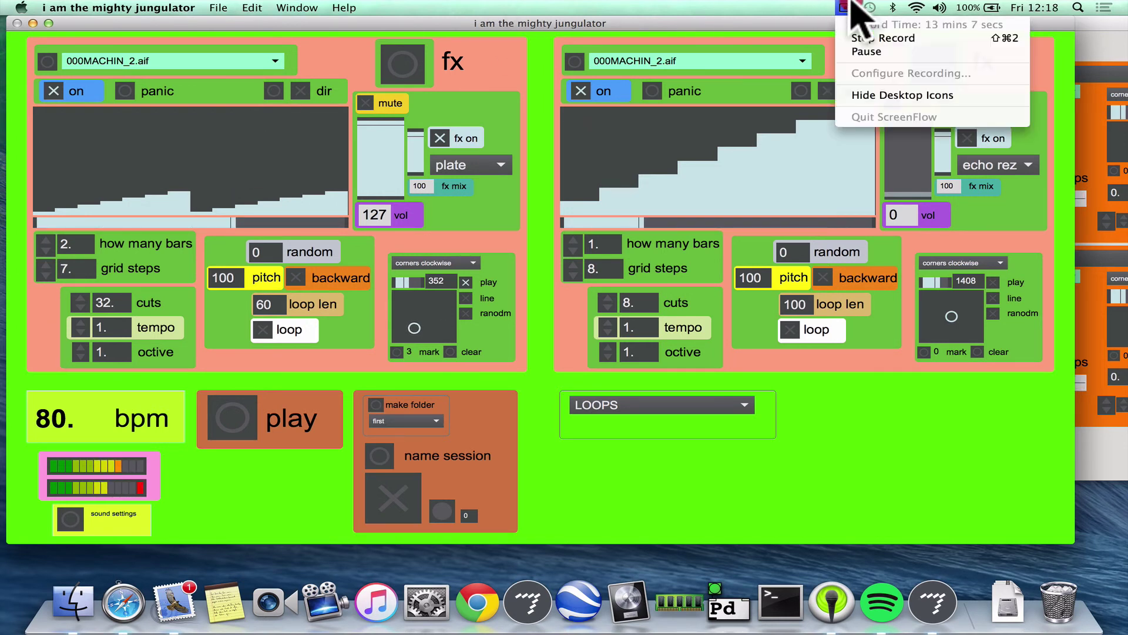